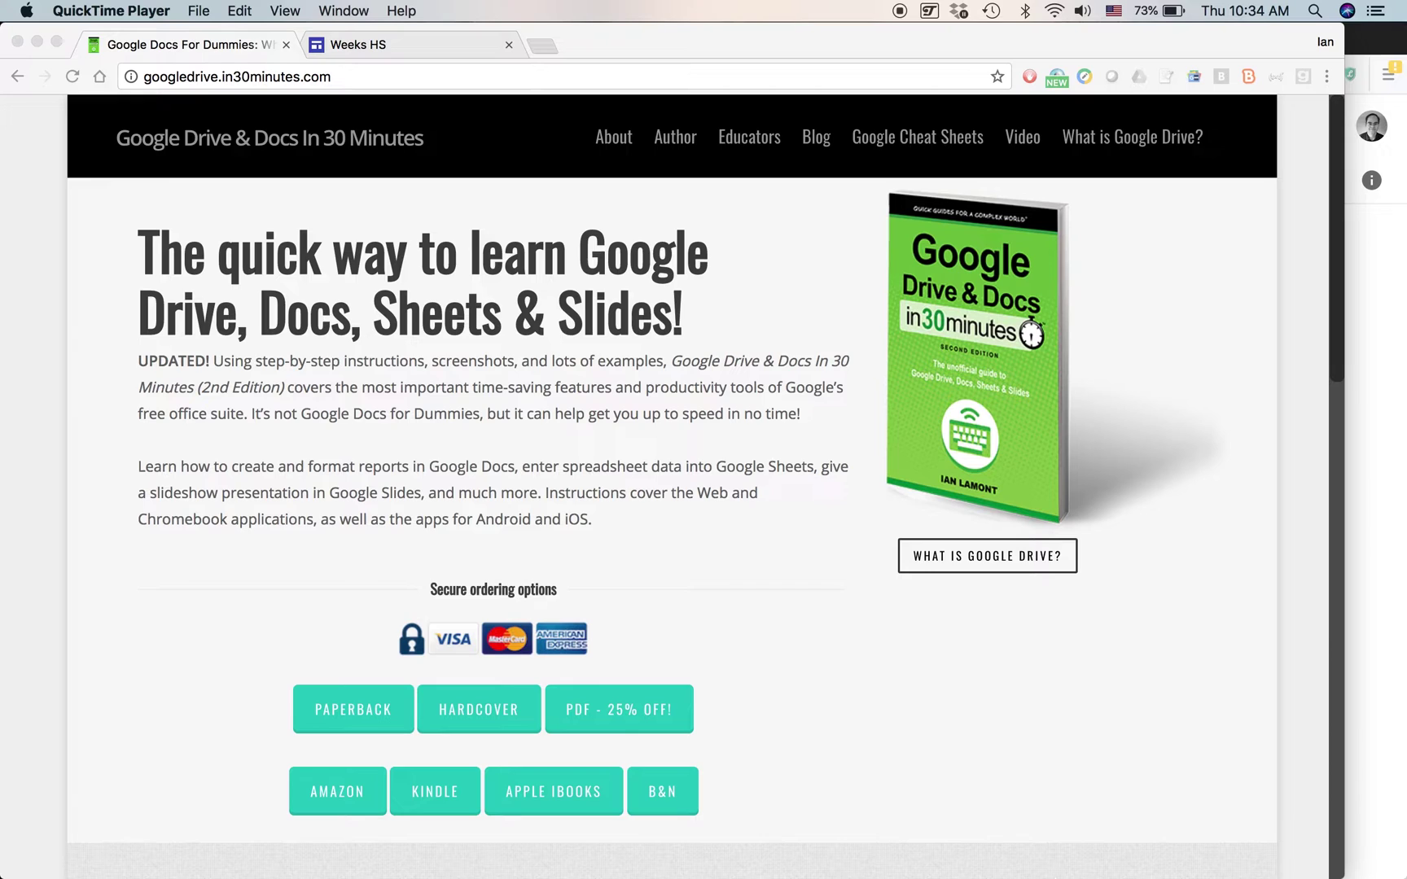
Switch to Safari and look over the home page of the Weeks High School example site.
{"action": "key", "text": "super+Tab"}
{"action": "key", "text": "super+Tab"}
{"action": "key", "text": "super+Tab"}
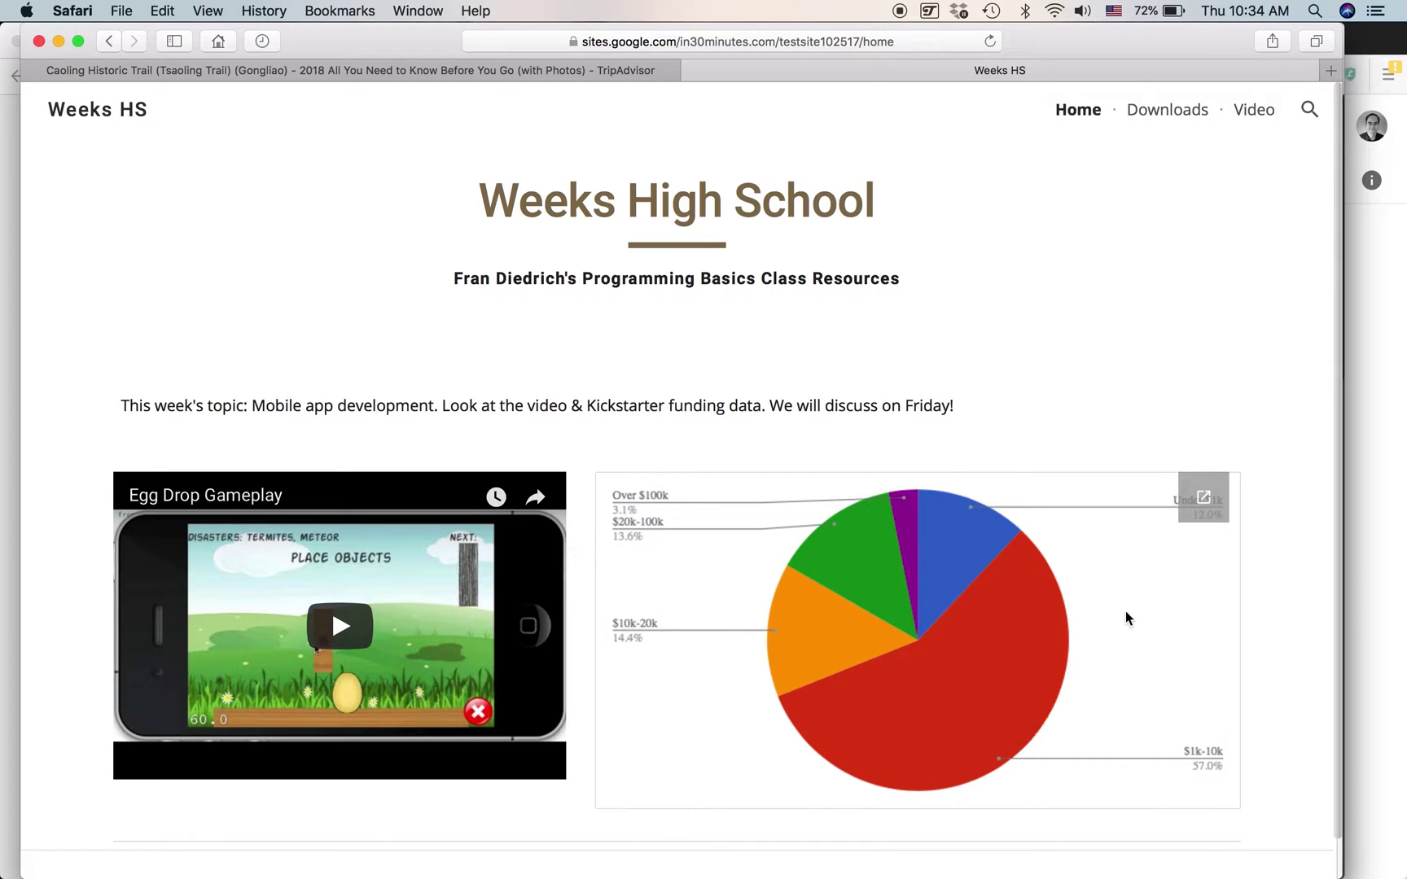
{"action": "scroll", "coordinate": [1125, 617], "scroll_direction": "down", "scroll_amount": 2}
{"action": "scroll", "coordinate": [1126, 617], "scroll_direction": "up", "scroll_amount": 2}
Open the site's Downloads page, view the embedded programming camp schedule PDF in its own tab, and return to the page.
{"action": "left_click", "coordinate": [1167, 110]}
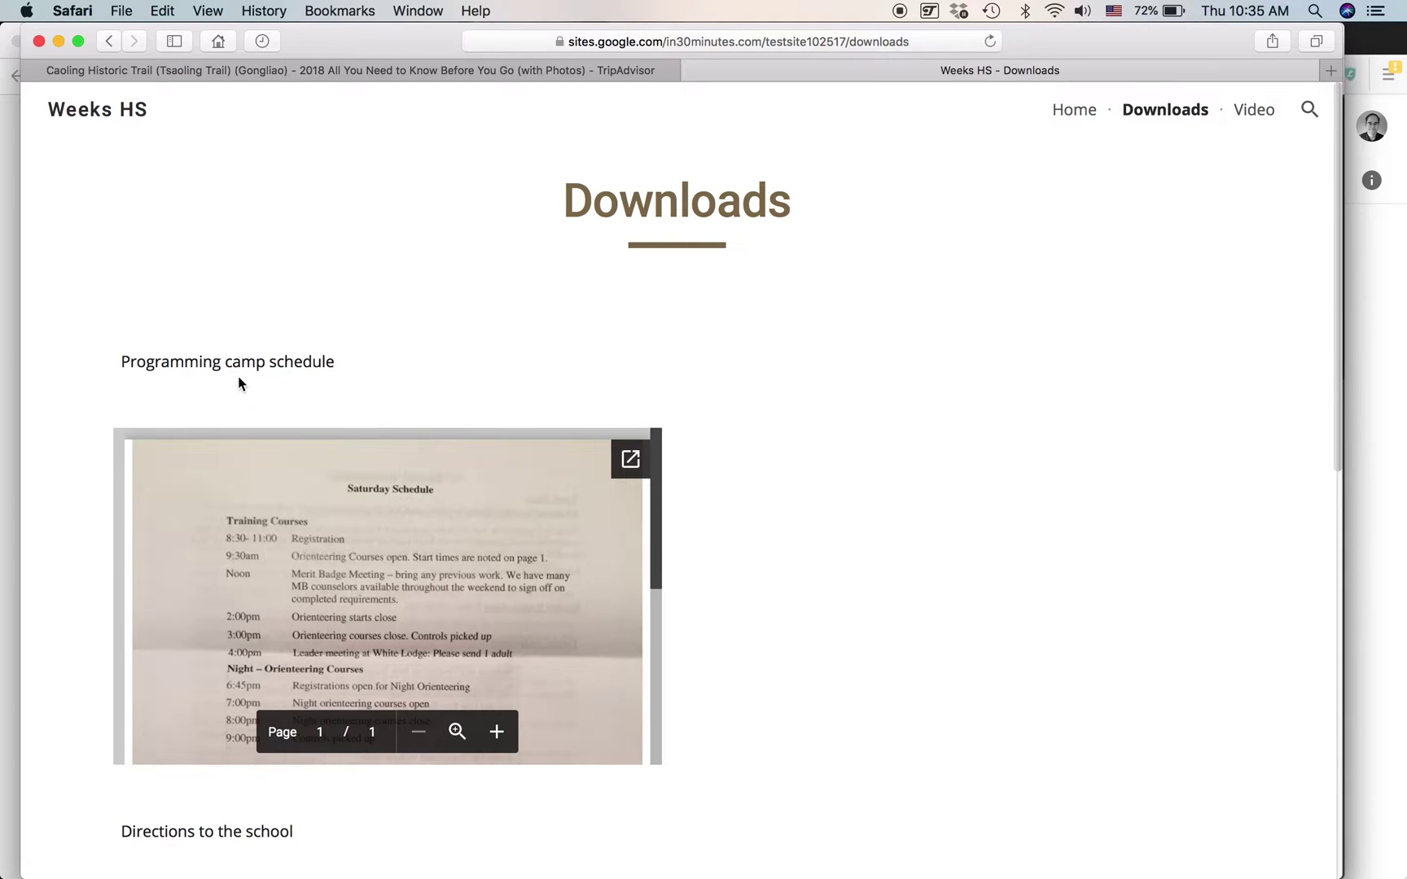
{"action": "left_click", "coordinate": [632, 461]}
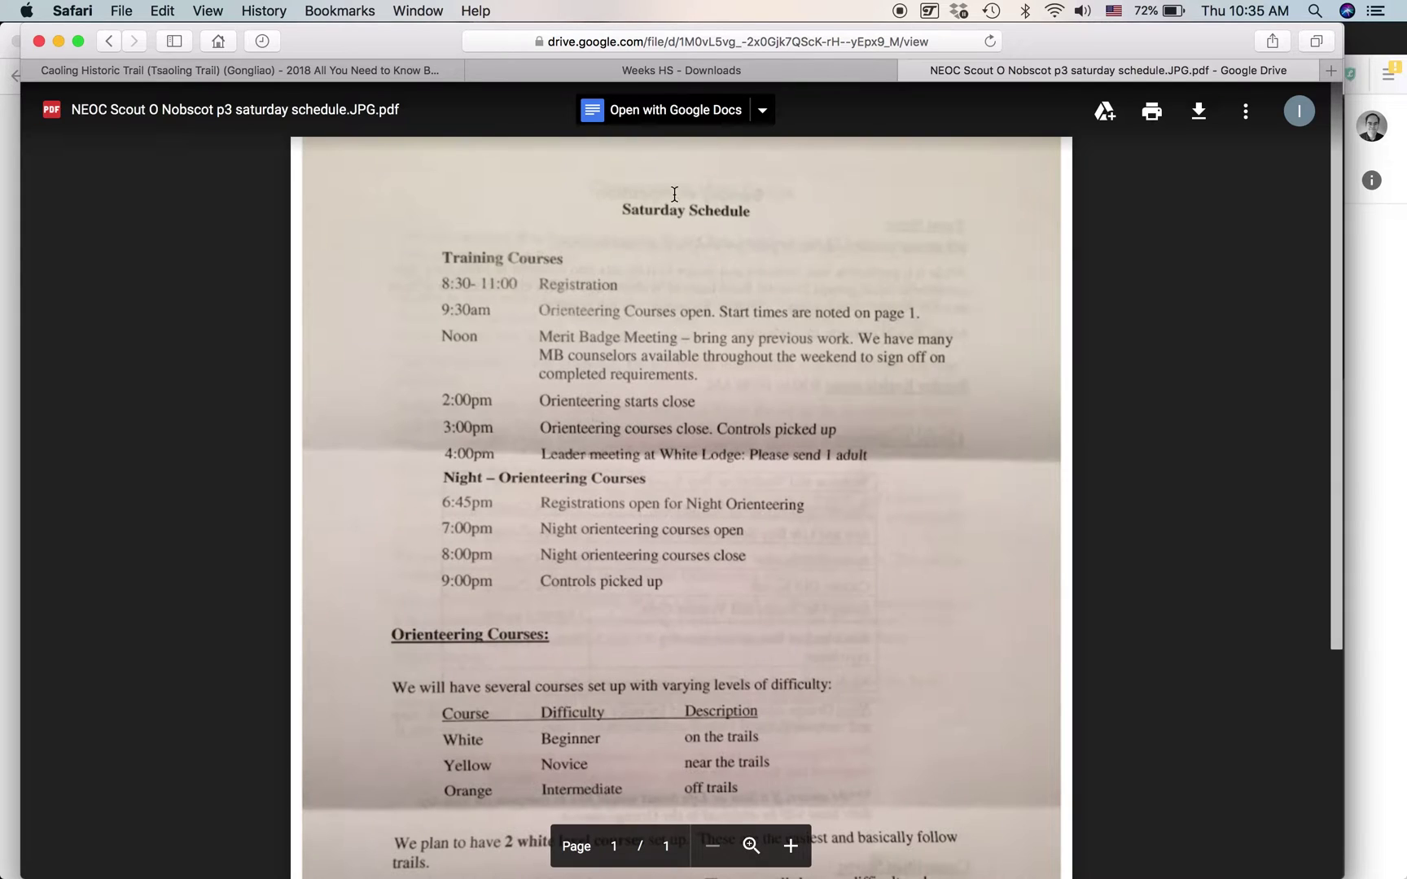
{"action": "left_click", "coordinate": [668, 74]}
Look through the Downloads page's embedded directions map and consent form.
{"action": "scroll", "coordinate": [719, 460], "scroll_direction": "down", "scroll_amount": 10}
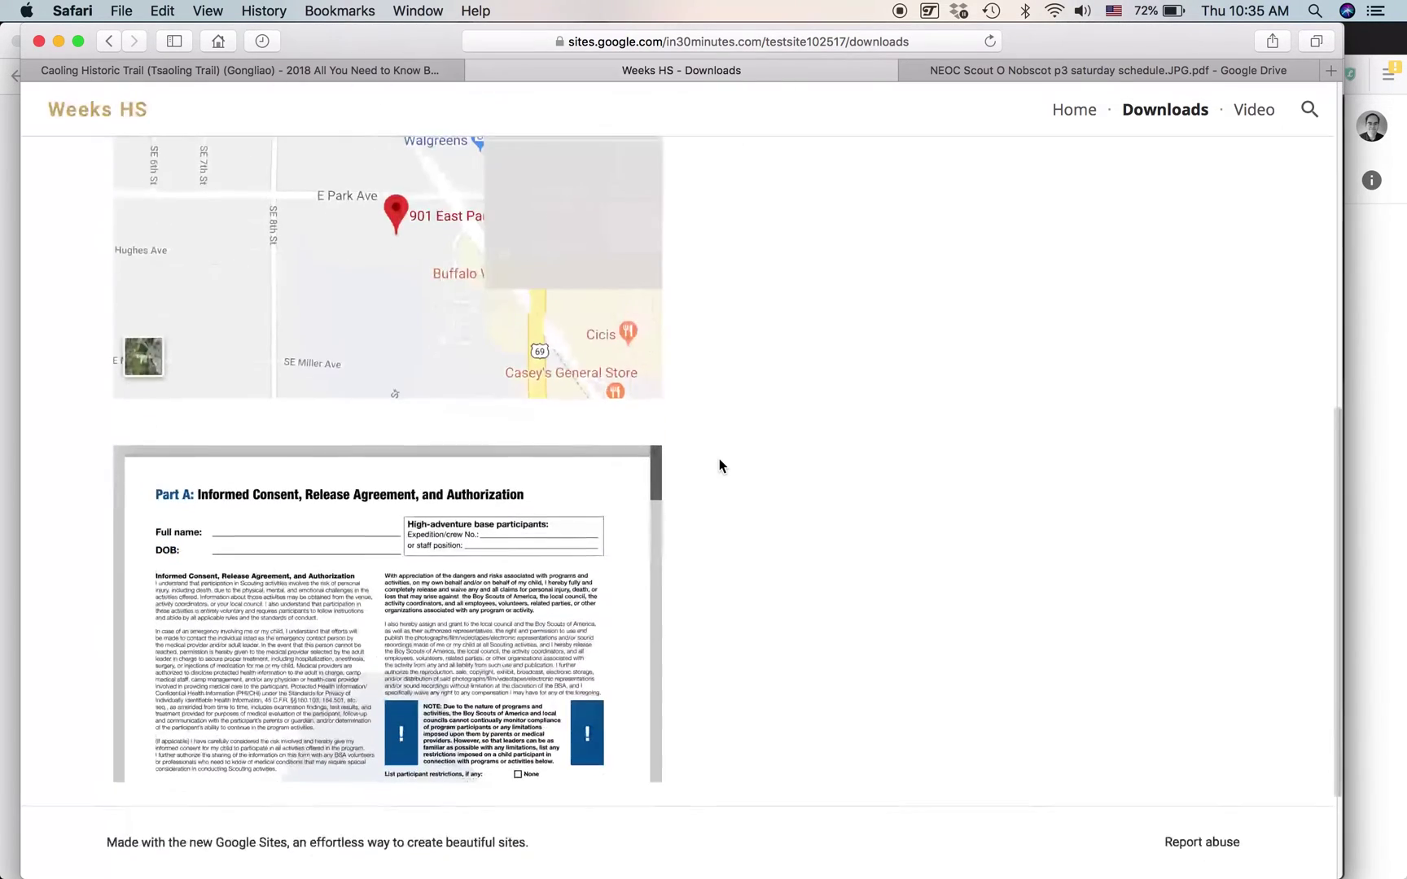
{"action": "scroll", "coordinate": [719, 460], "scroll_direction": "up", "scroll_amount": 2}
{"action": "scroll", "coordinate": [719, 459], "scroll_direction": "up", "scroll_amount": 2}
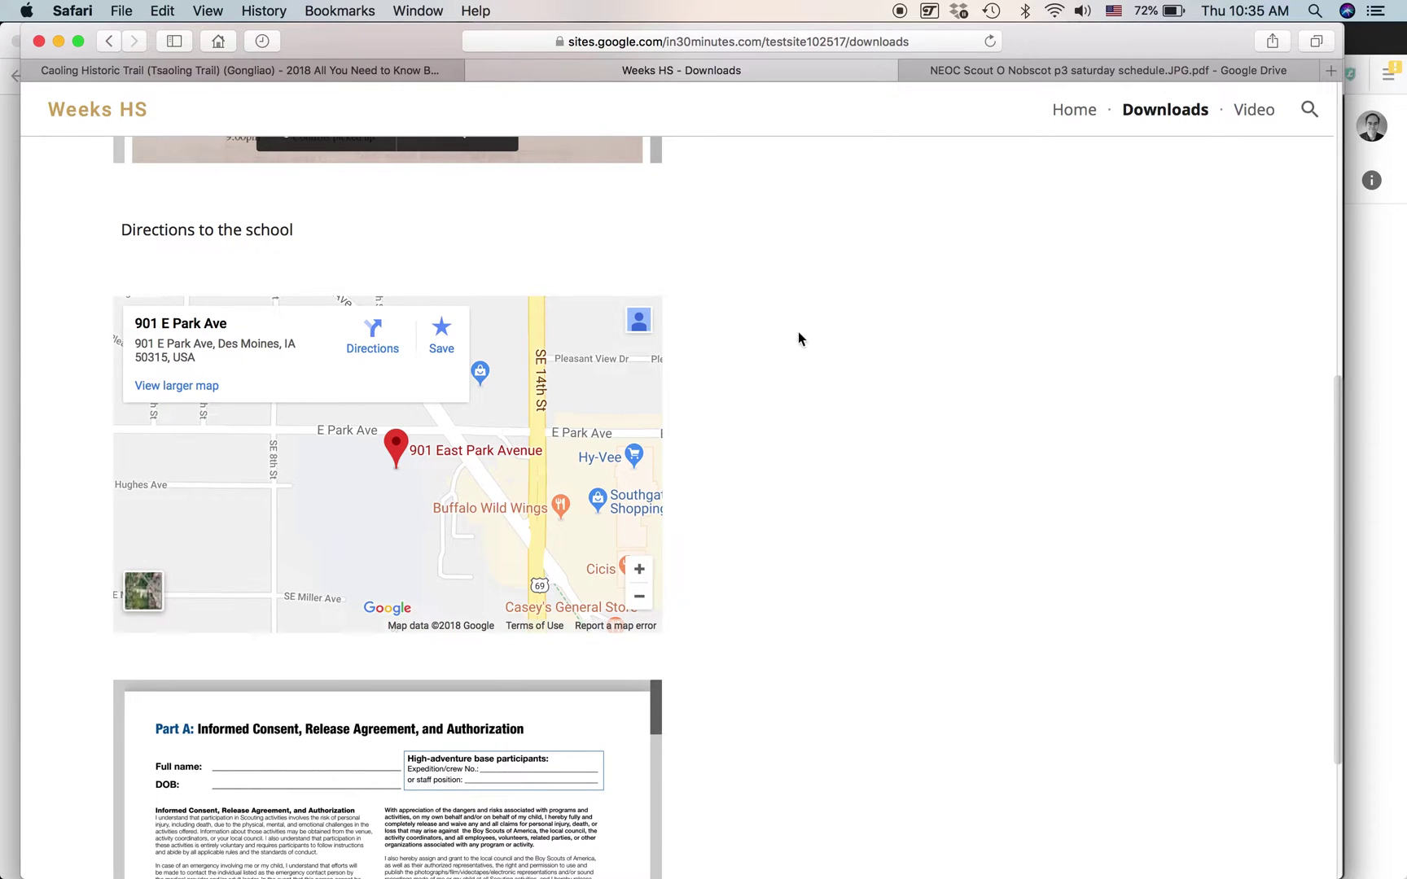
{"action": "scroll", "coordinate": [798, 330], "scroll_direction": "down", "scroll_amount": 4}
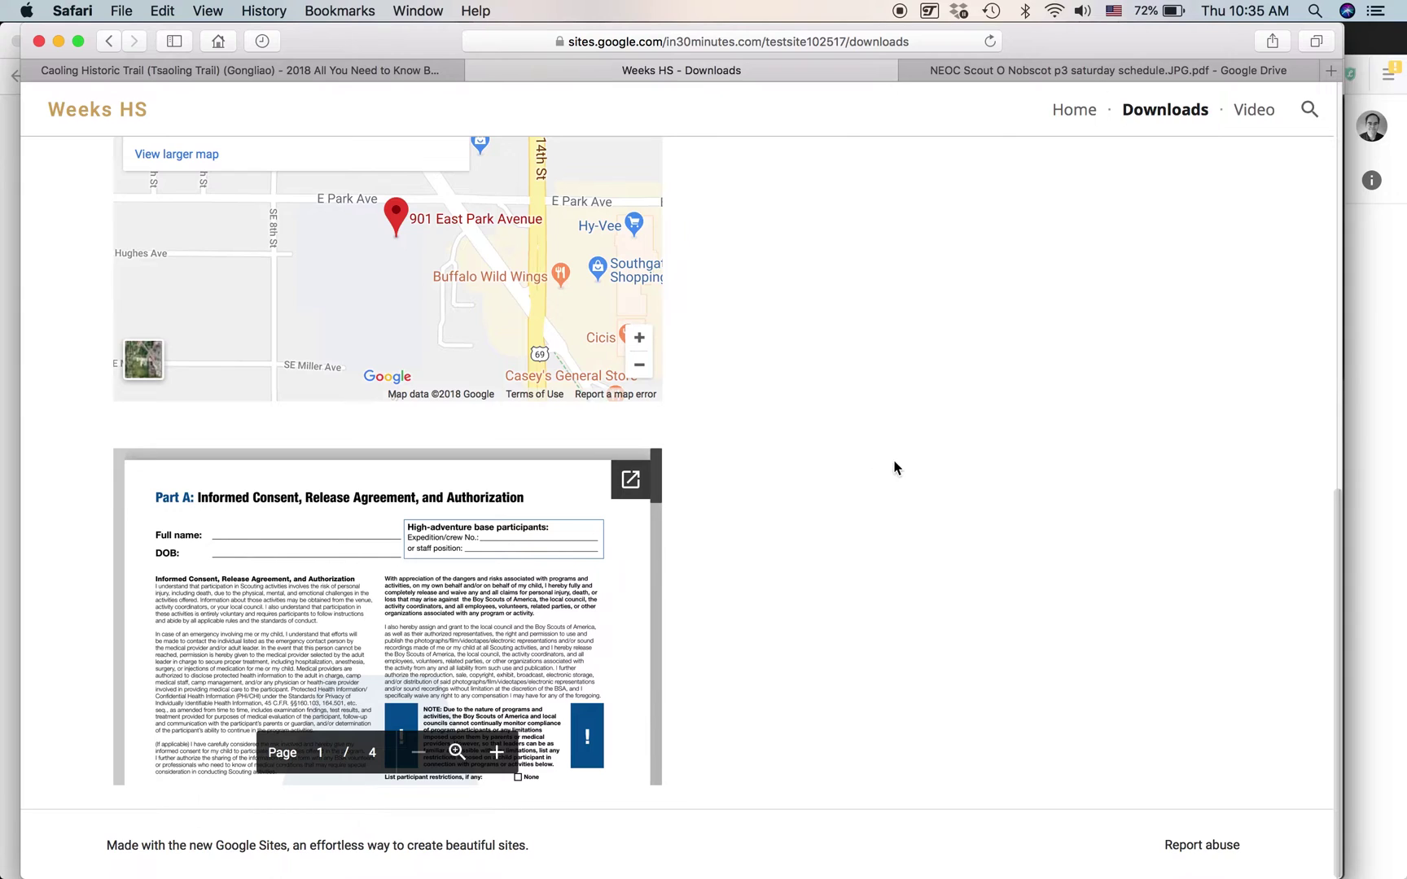
{"action": "scroll", "coordinate": [895, 469], "scroll_direction": "up", "scroll_amount": 10}
View the site's Video page, and return to the home page to inspect its full web address.
{"action": "left_click", "coordinate": [1254, 111]}
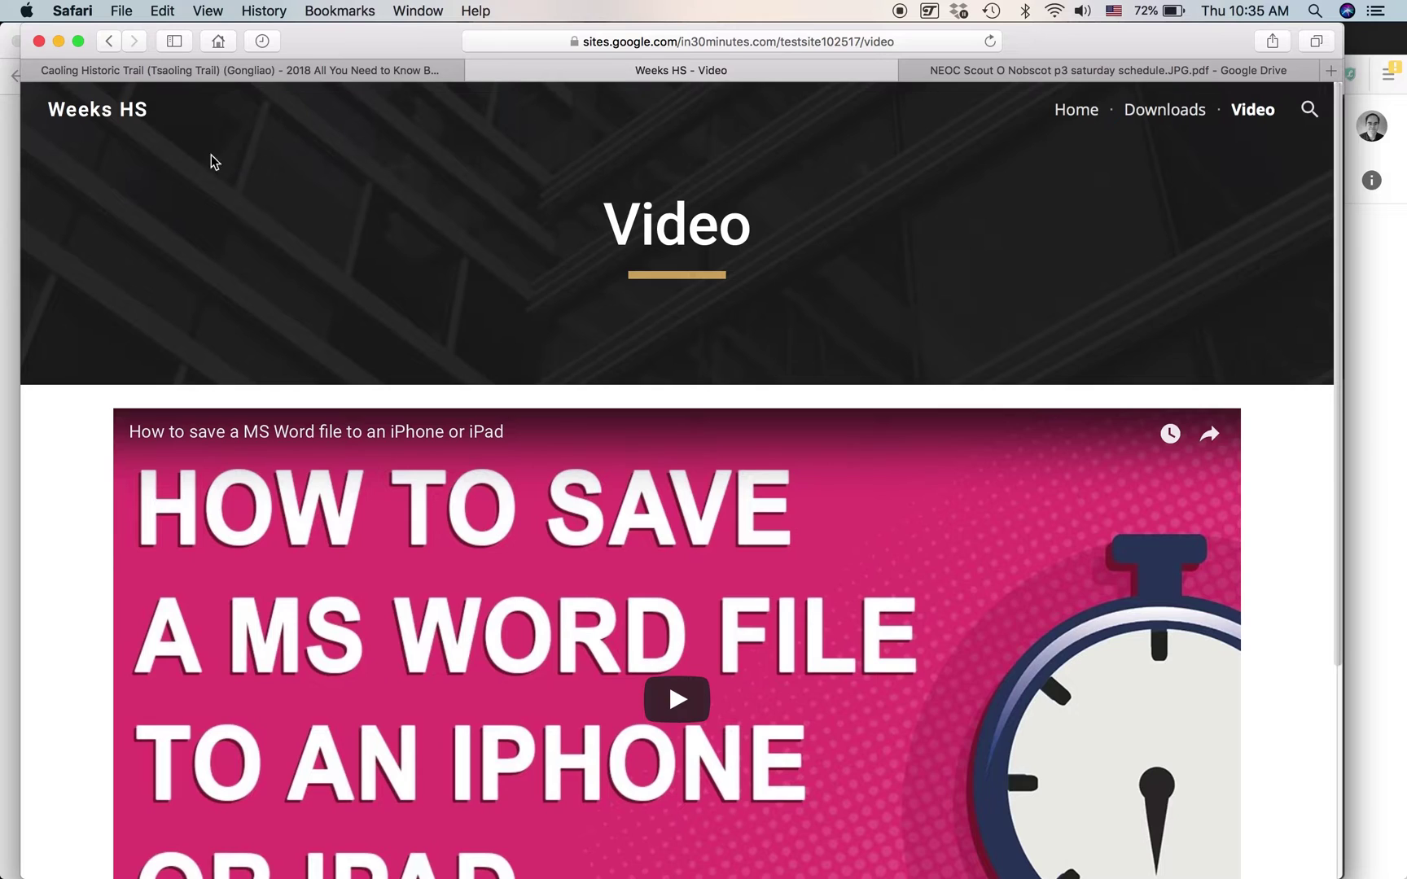
{"action": "left_click", "coordinate": [95, 119]}
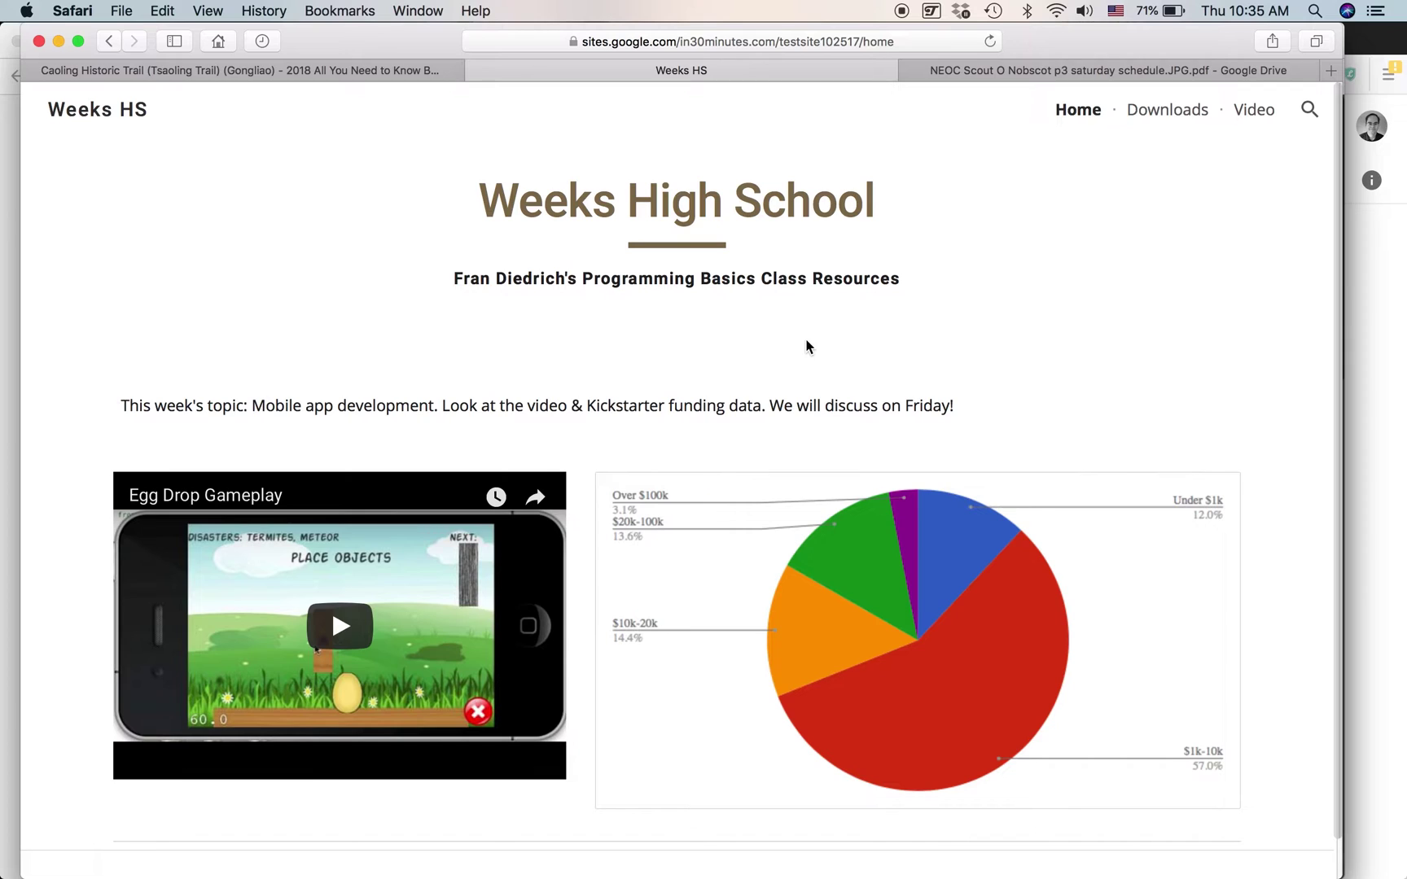
{"action": "left_click", "coordinate": [678, 41]}
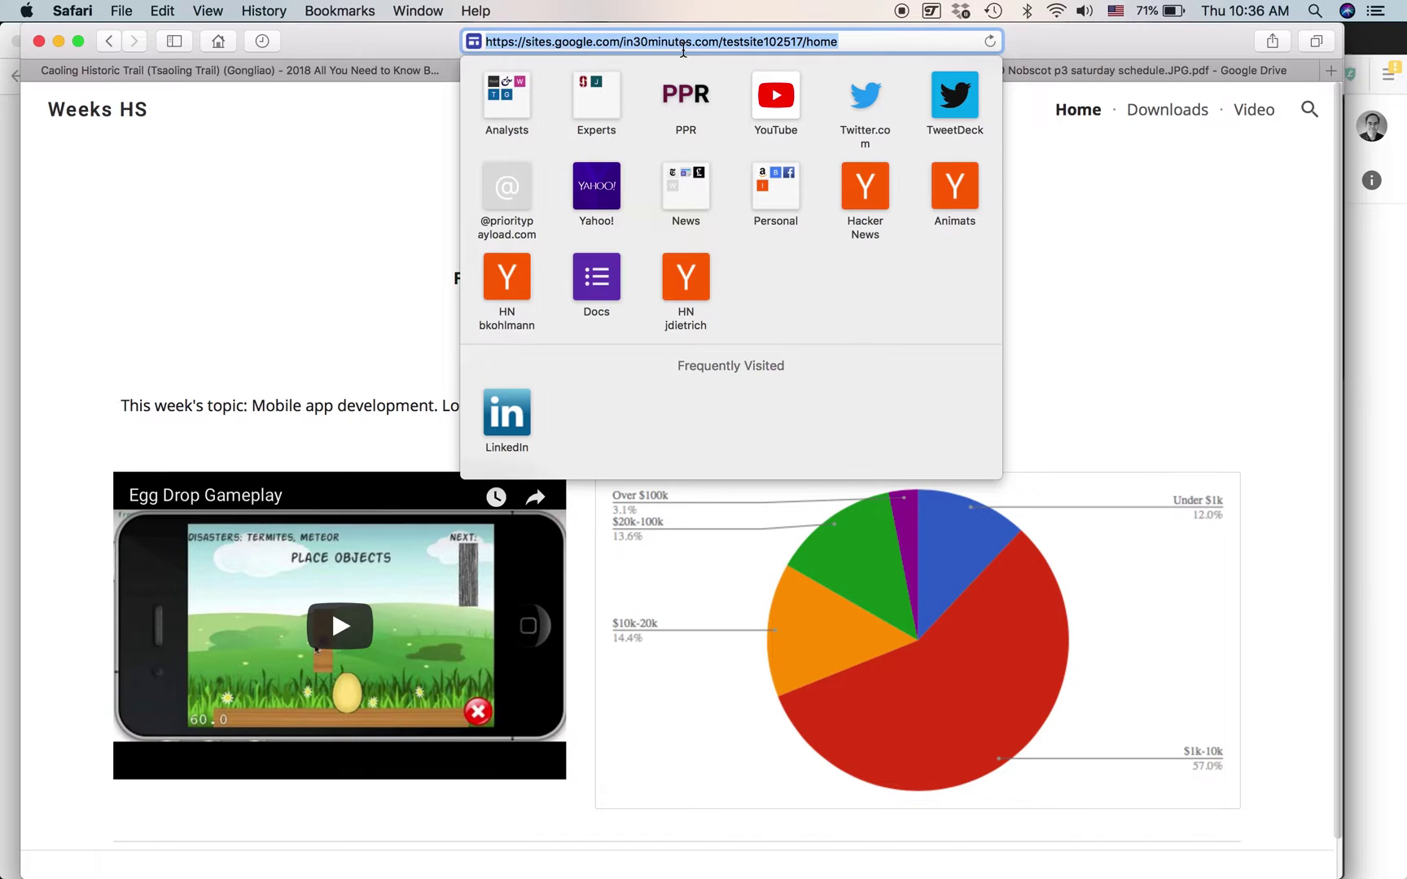
{"action": "left_click", "coordinate": [1168, 254]}
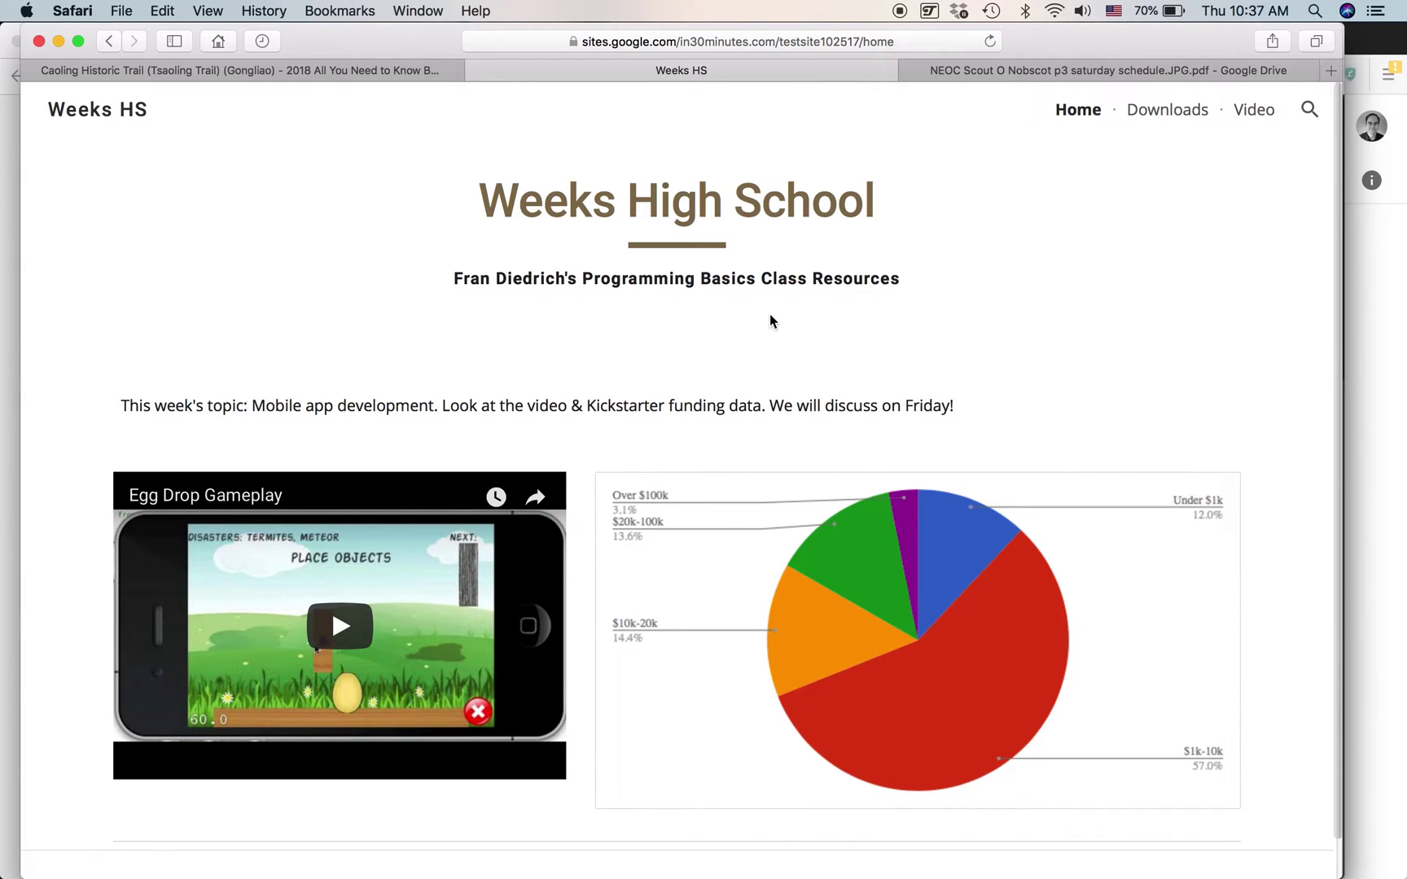
Switch to Google Drive in Firefox and create a new Google Sites website.
{"action": "key", "text": "super+Tab"}
{"action": "key", "text": "super+Tab"}
{"action": "key", "text": "super+Tab"}
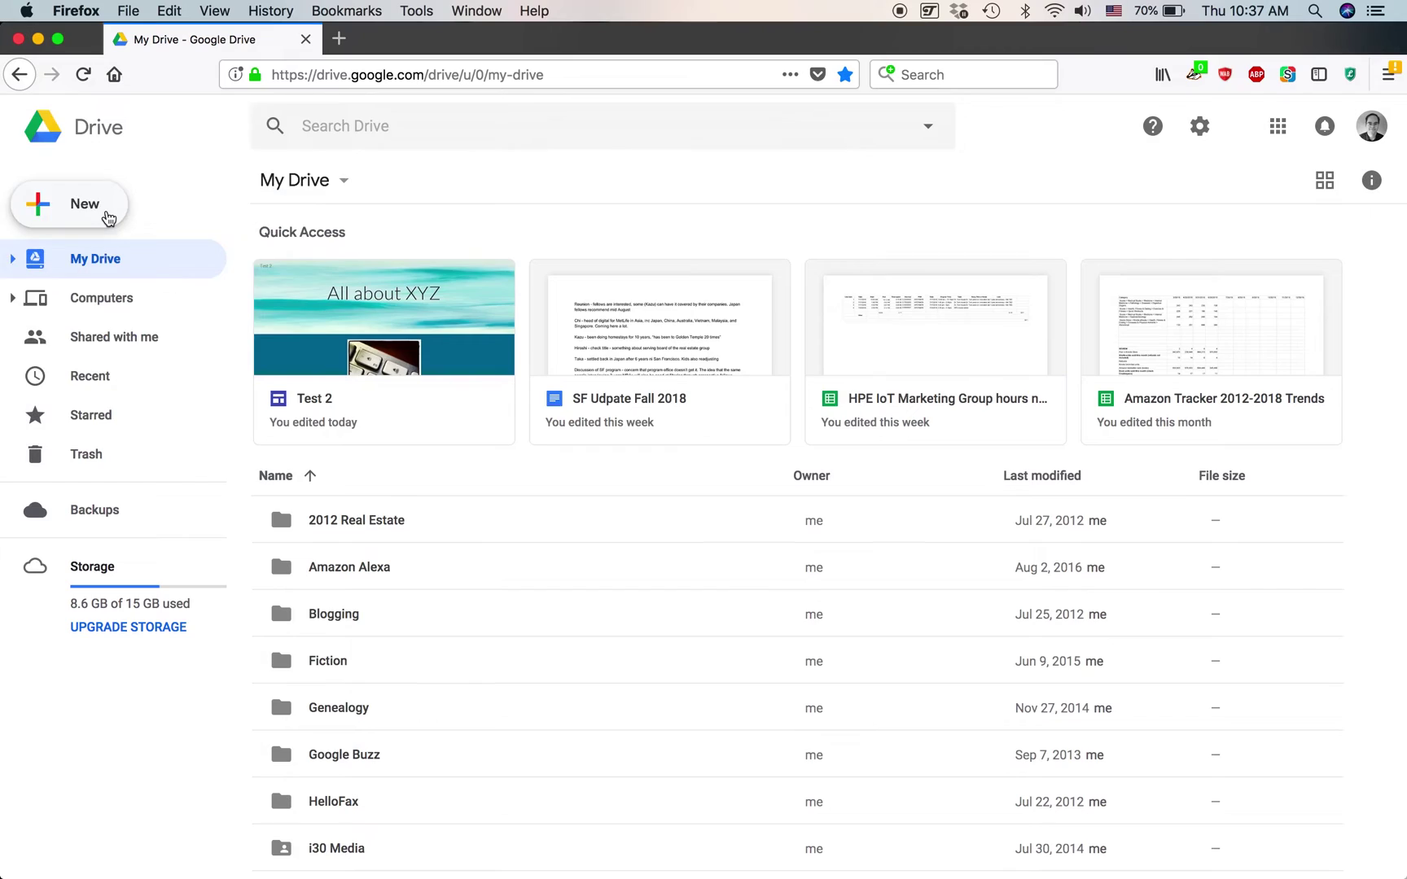
{"action": "left_click", "coordinate": [106, 217]}
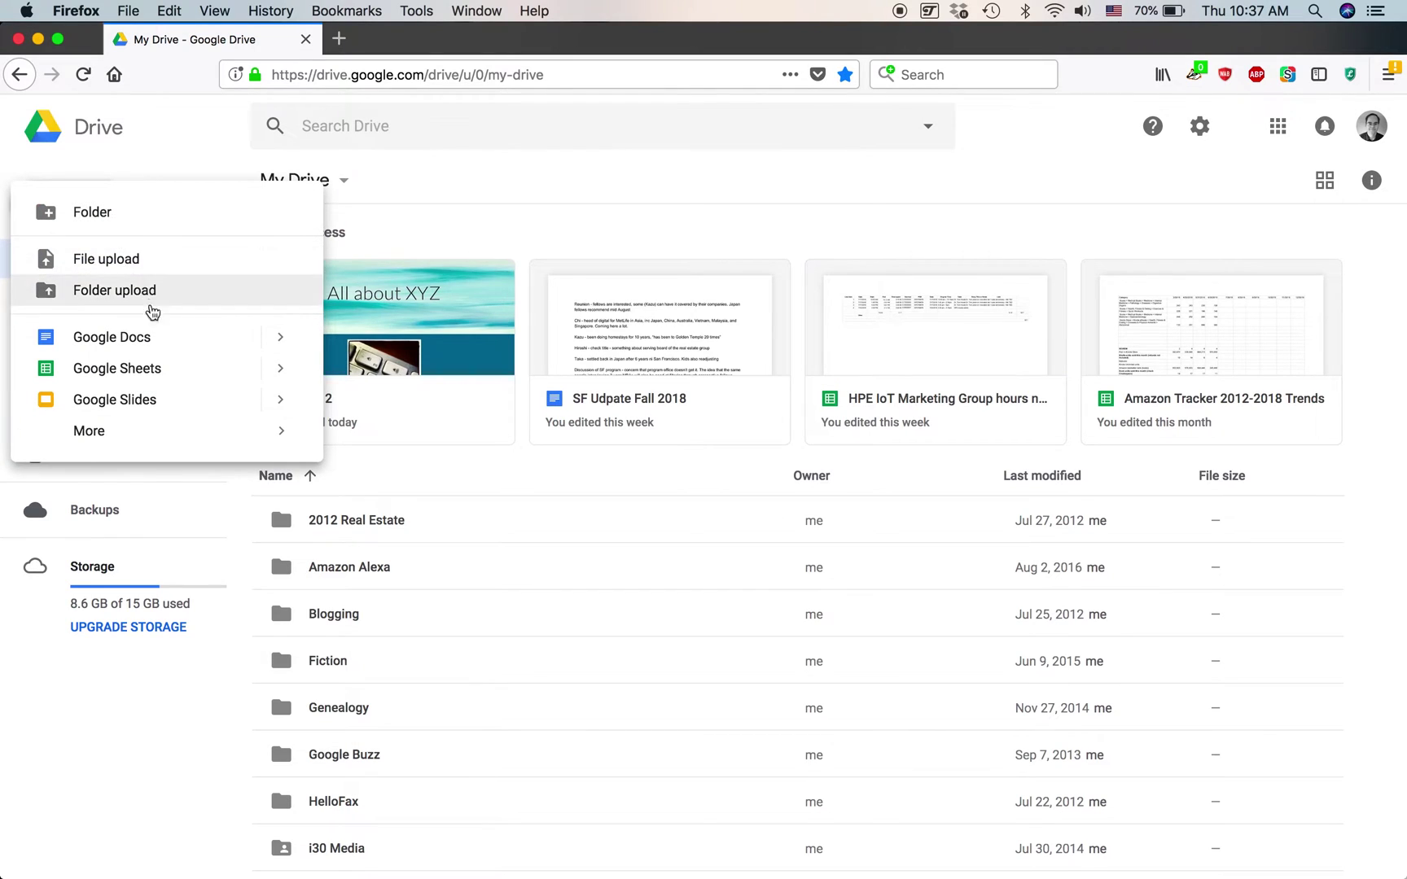
{"action": "mouse_move", "coordinate": [160, 442]}
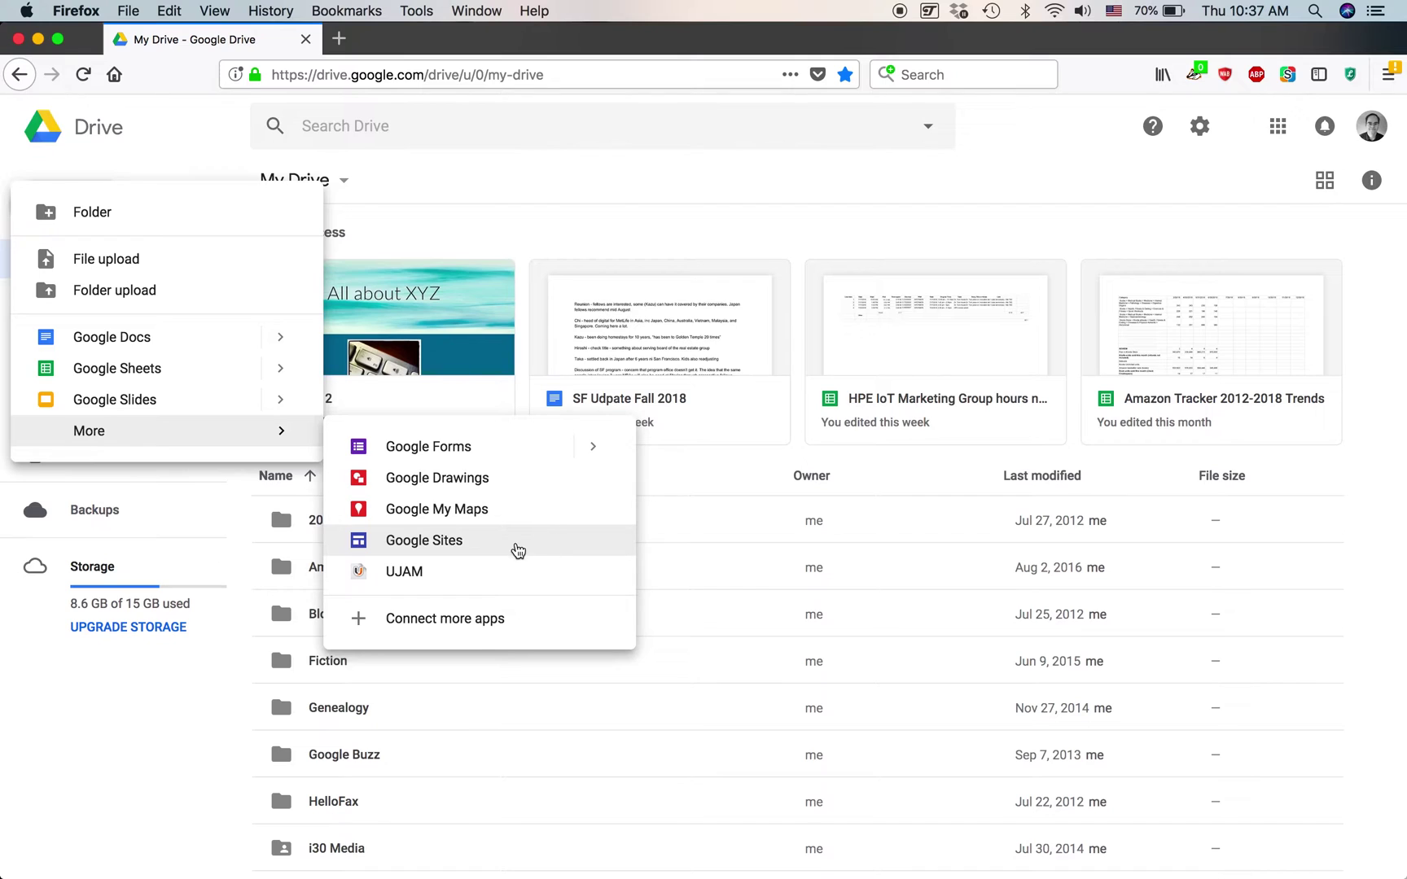
{"action": "left_click", "coordinate": [518, 548]}
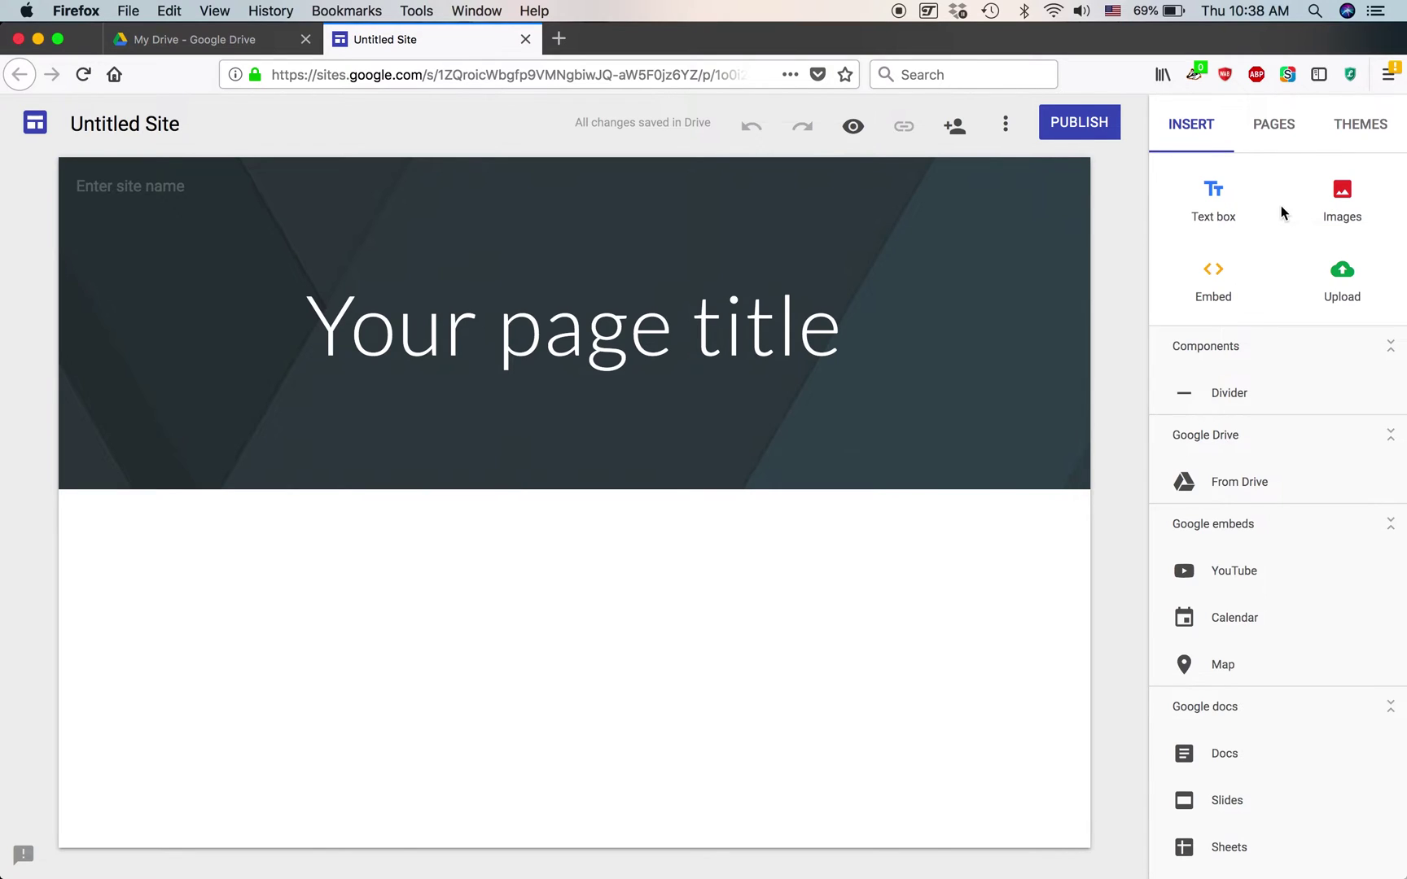
Examine the new site's page list and the choices for adding a page or a link.
{"action": "left_click", "coordinate": [1280, 143]}
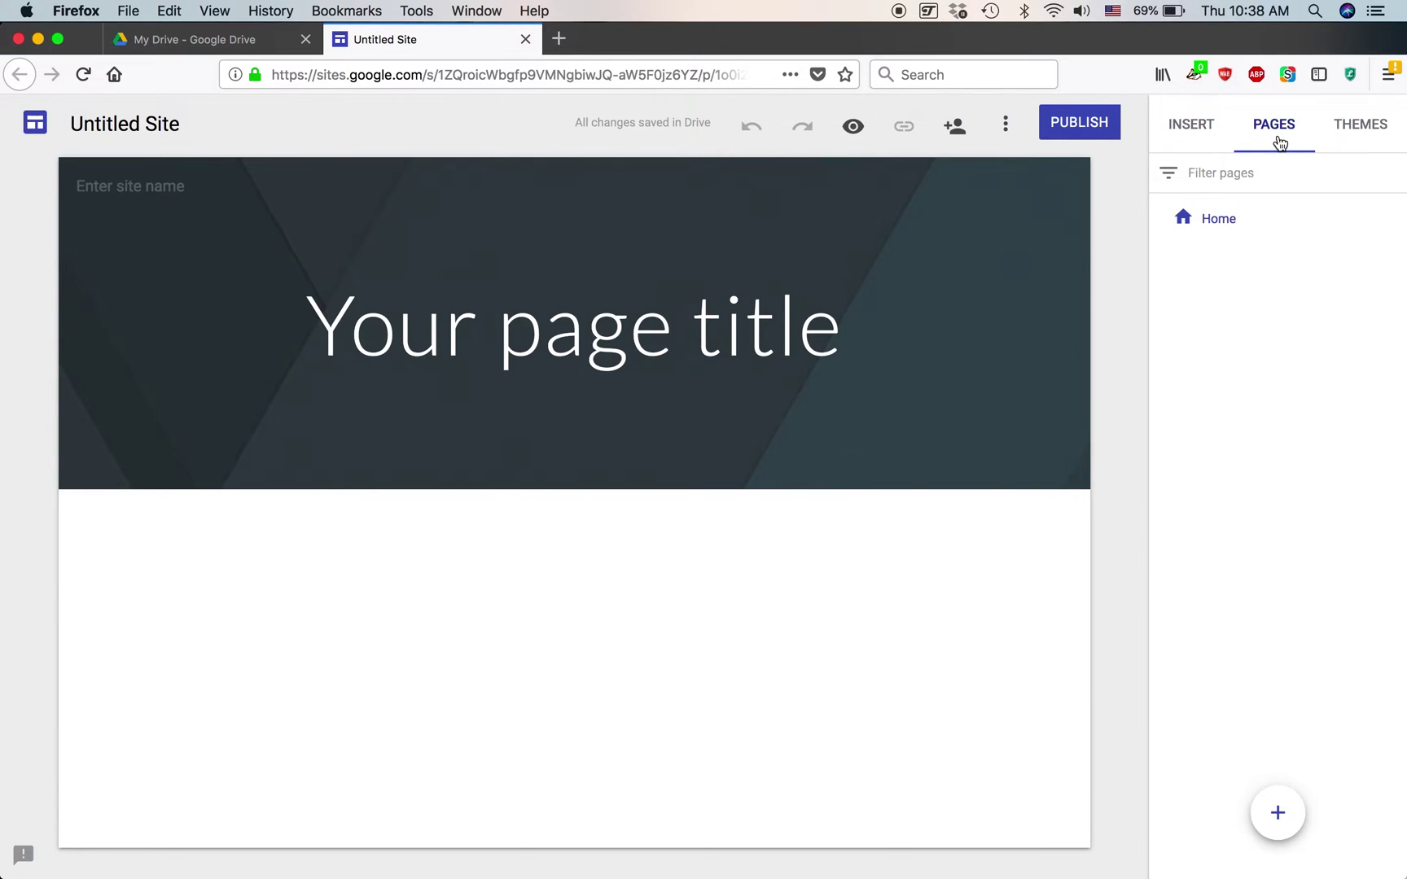
{"action": "mouse_move", "coordinate": [1294, 844]}
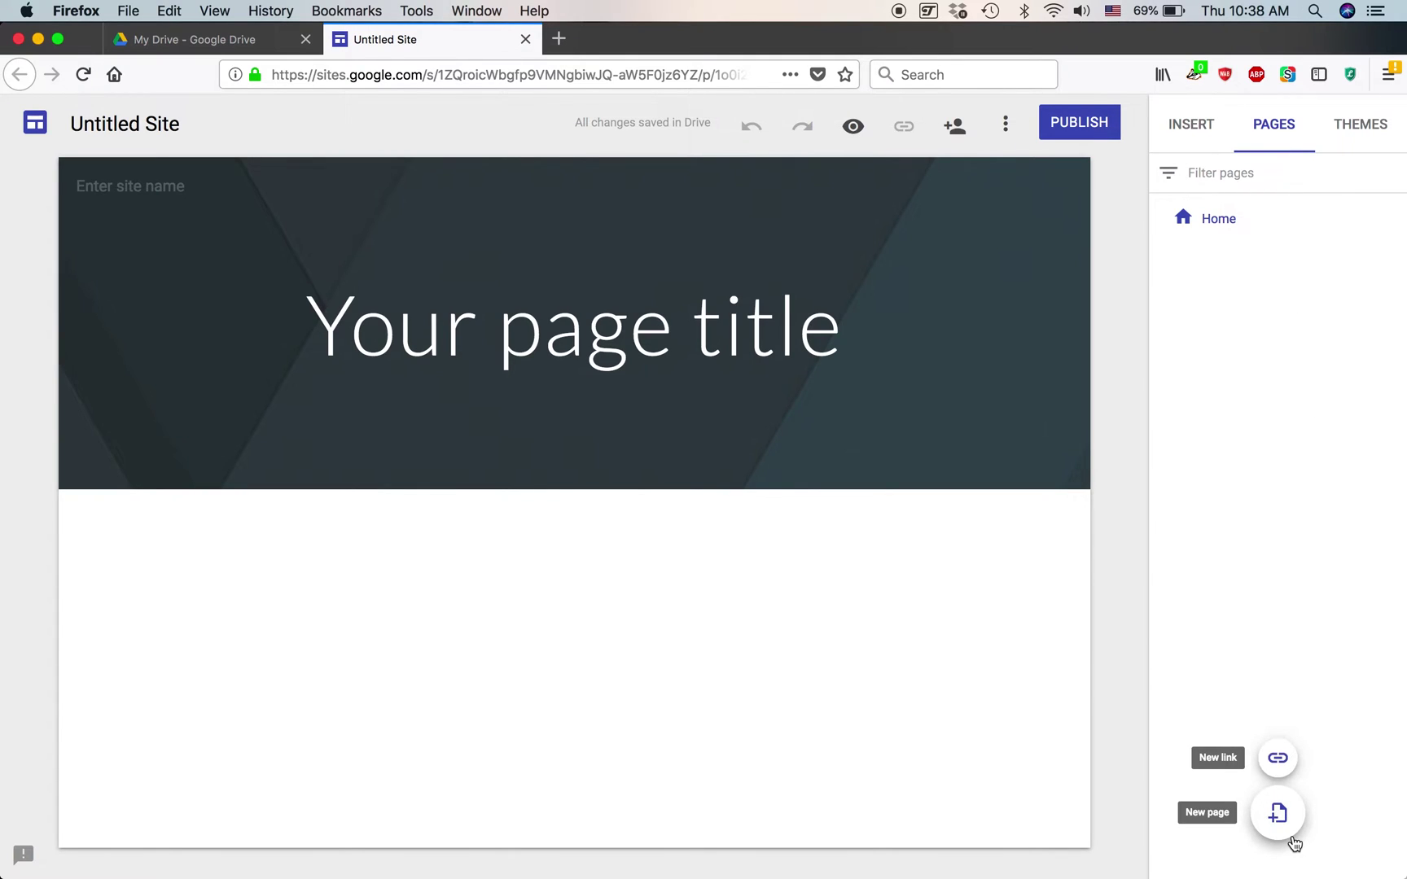
Try the Diplomat, Aristotle and Vision themes on the site and apply the Impression theme.
{"action": "left_click", "coordinate": [1363, 127]}
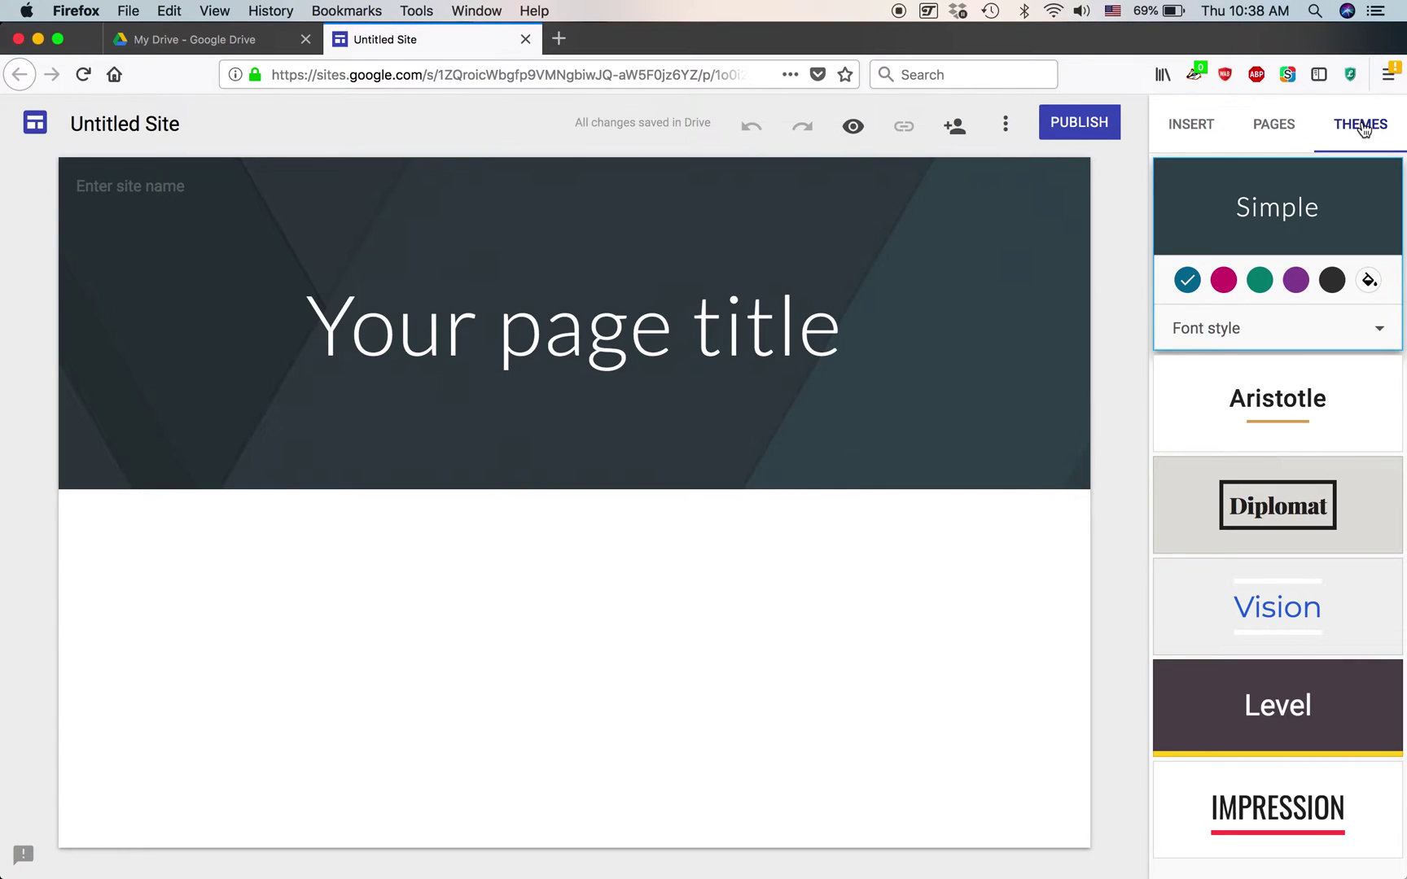
{"action": "mouse_move", "coordinate": [1027, 389]}
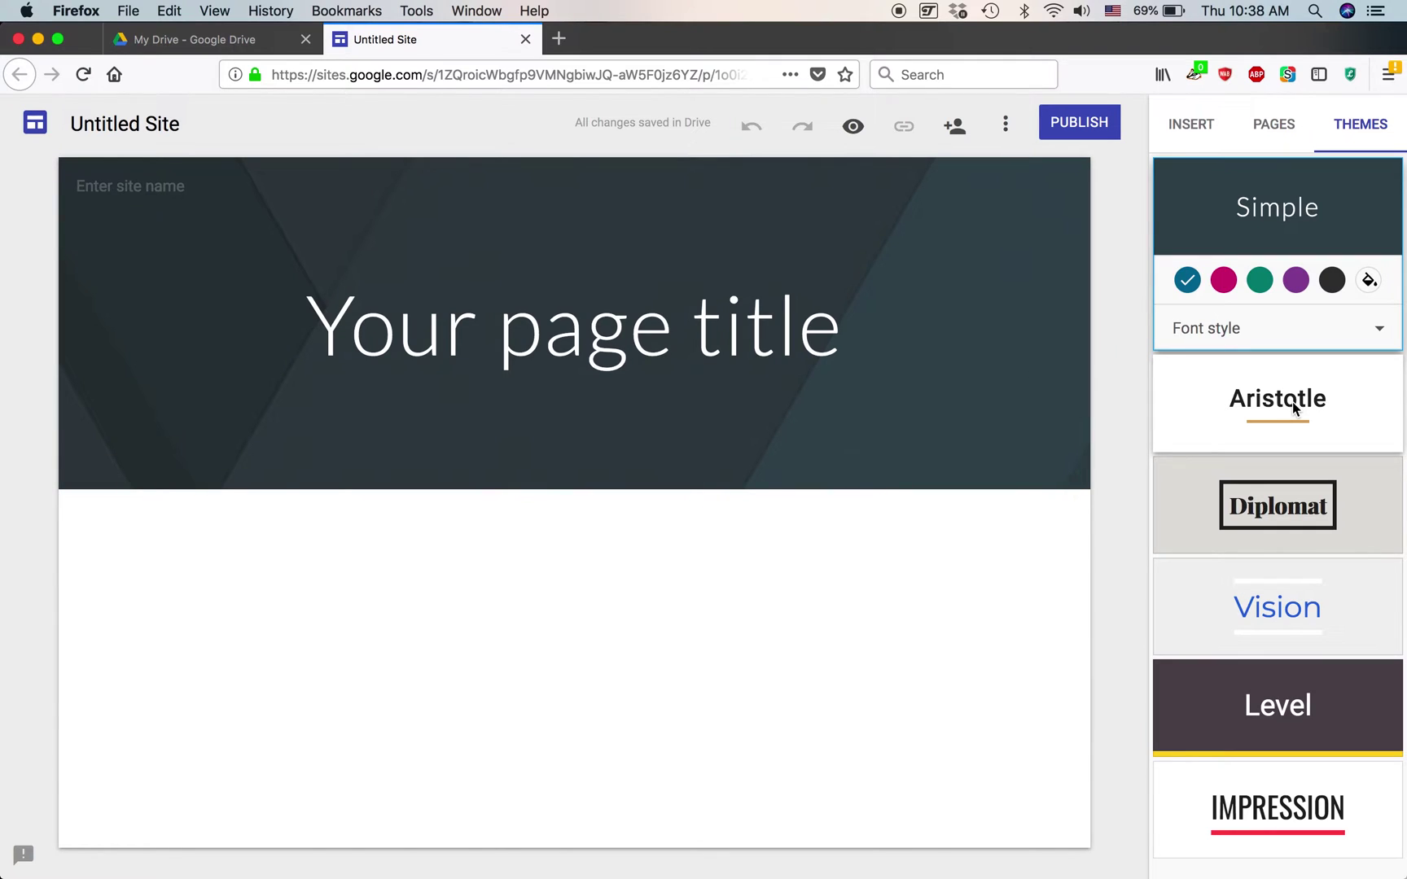
{"action": "left_click", "coordinate": [1365, 493]}
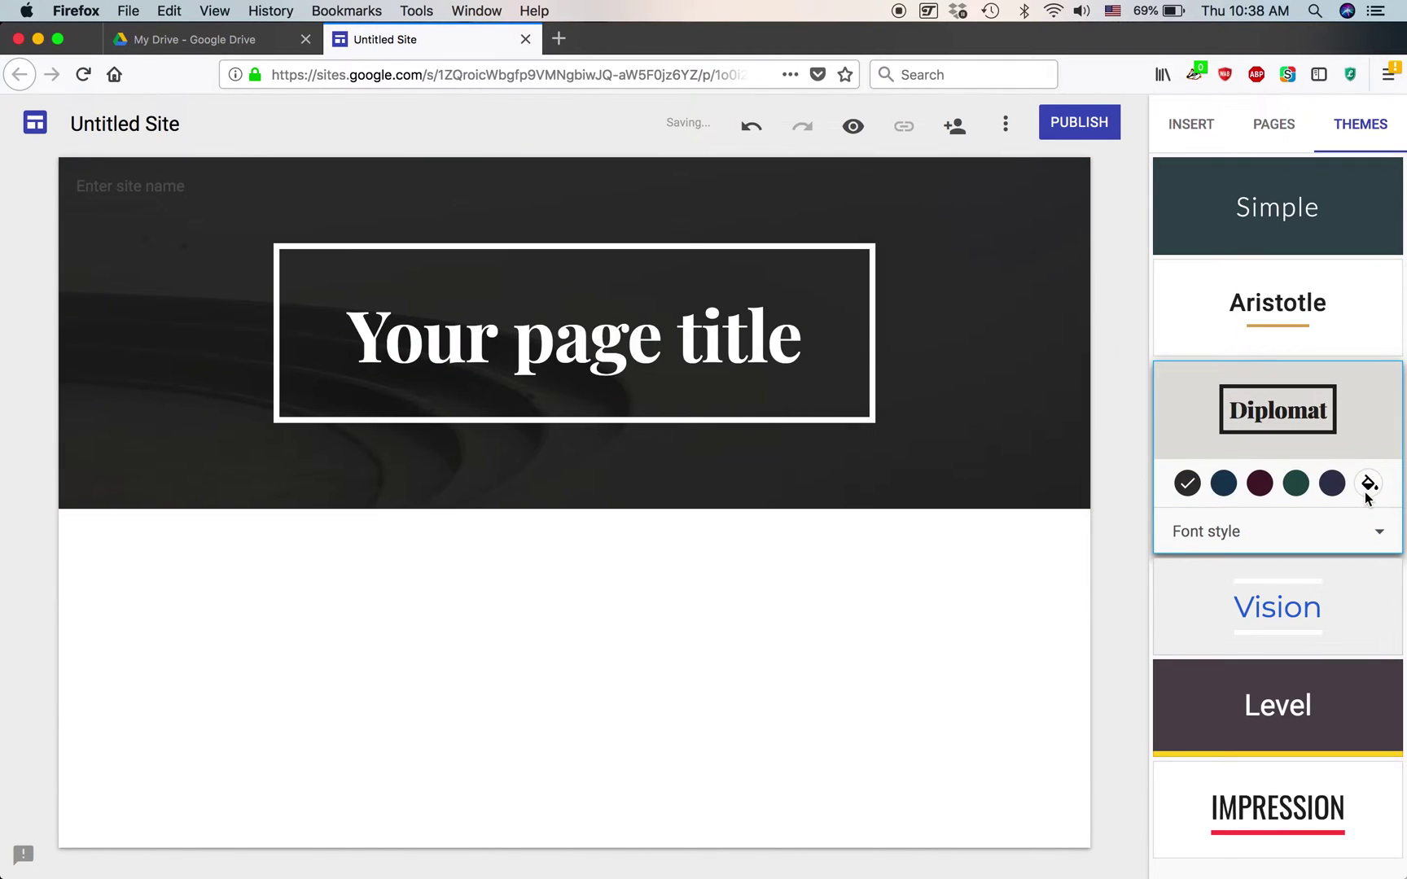
{"action": "left_click", "coordinate": [1311, 312]}
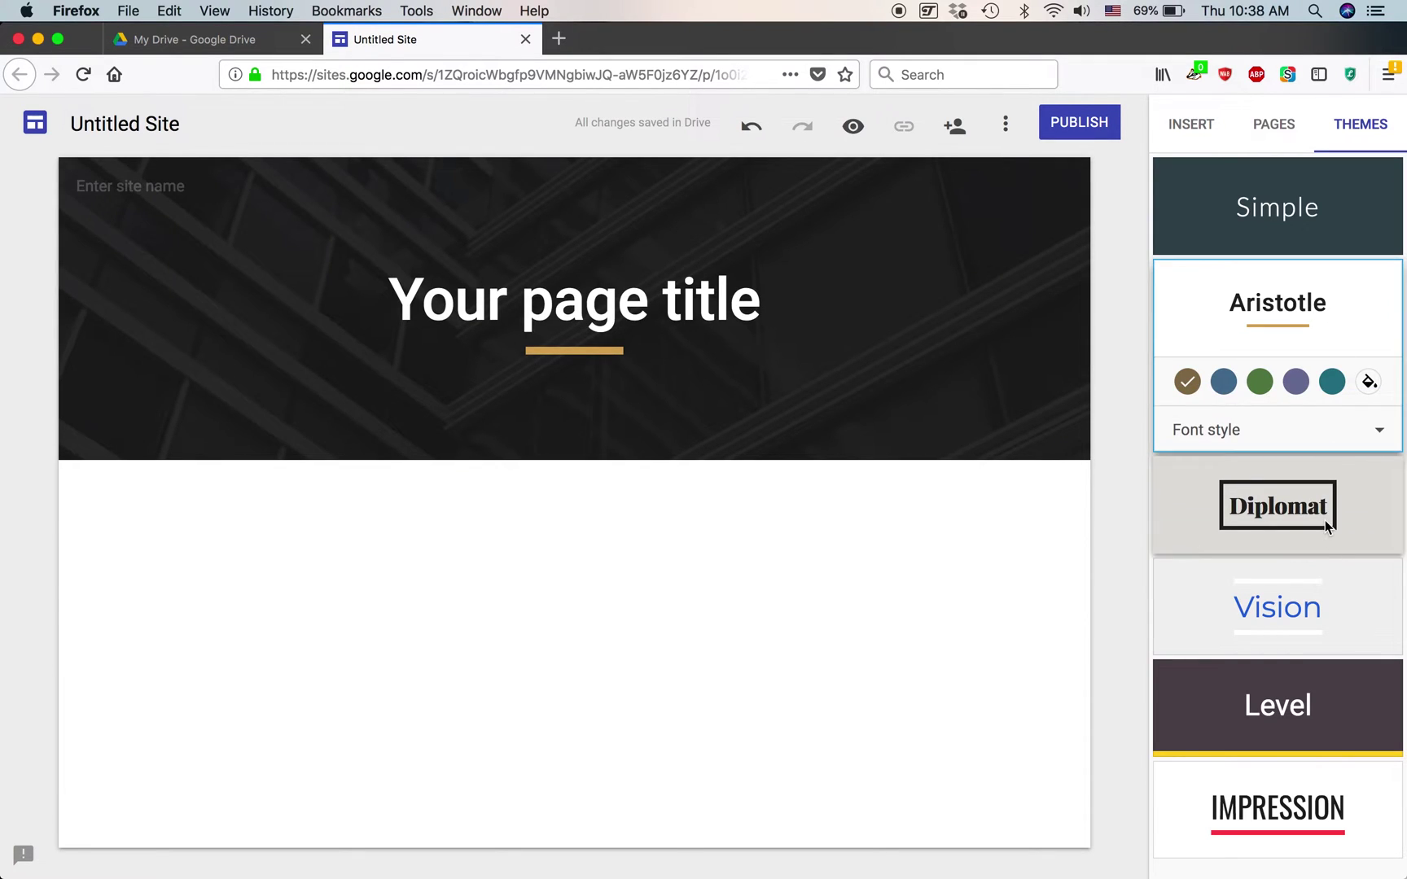
{"action": "left_click", "coordinate": [1356, 609]}
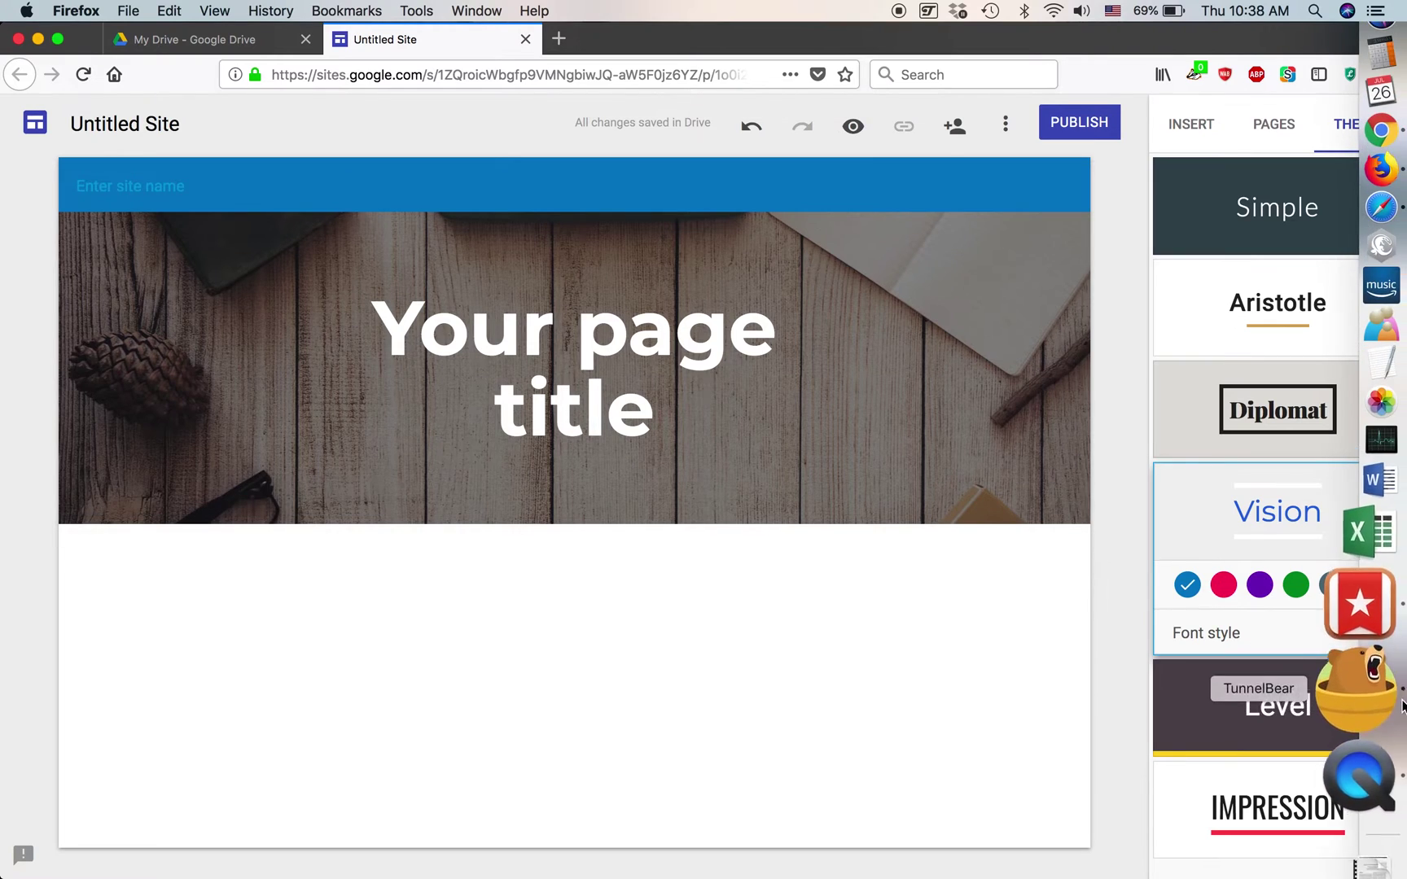
{"action": "left_click", "coordinate": [1239, 785]}
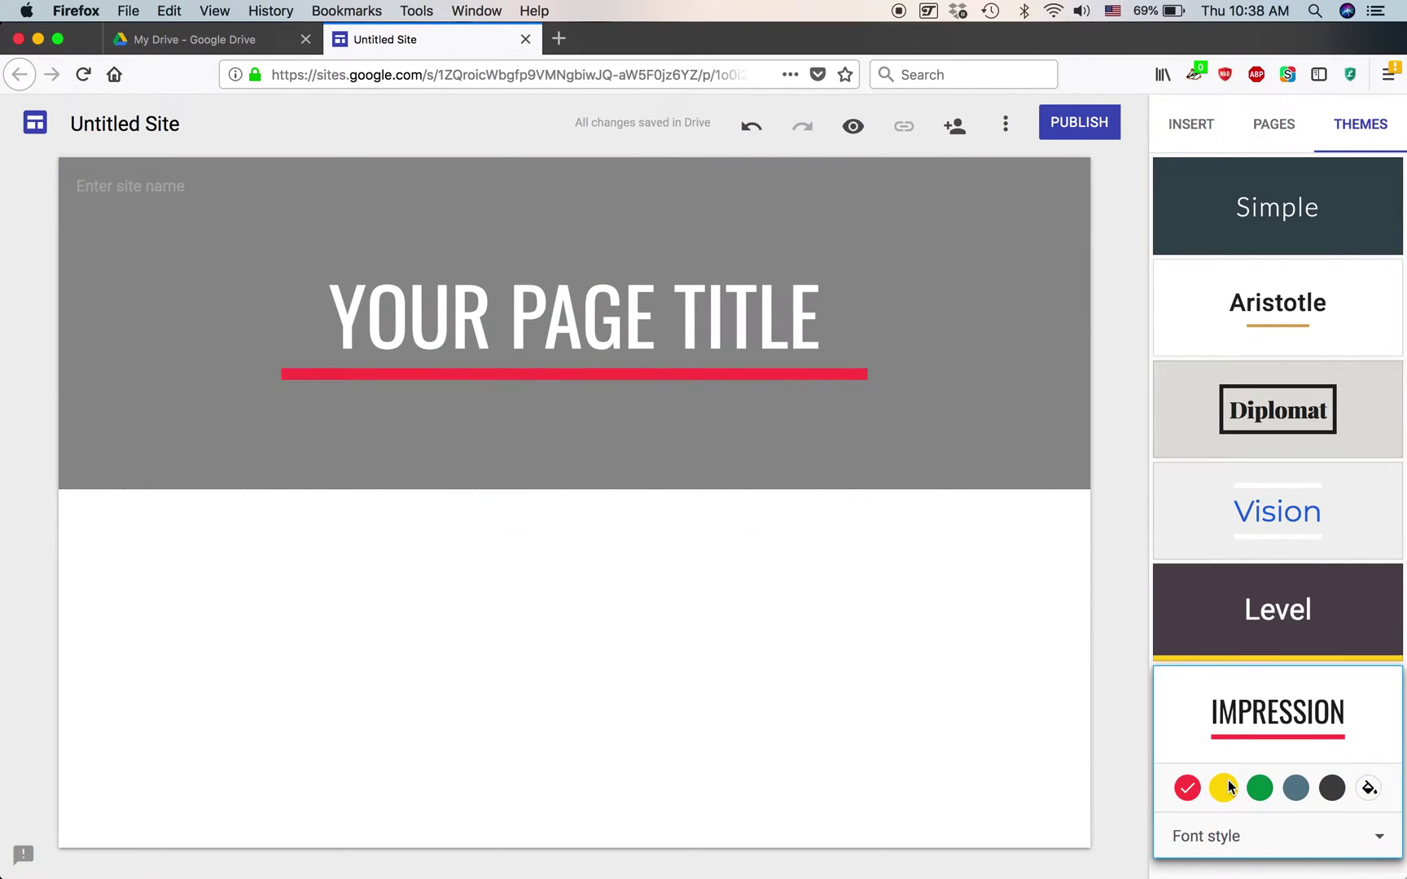
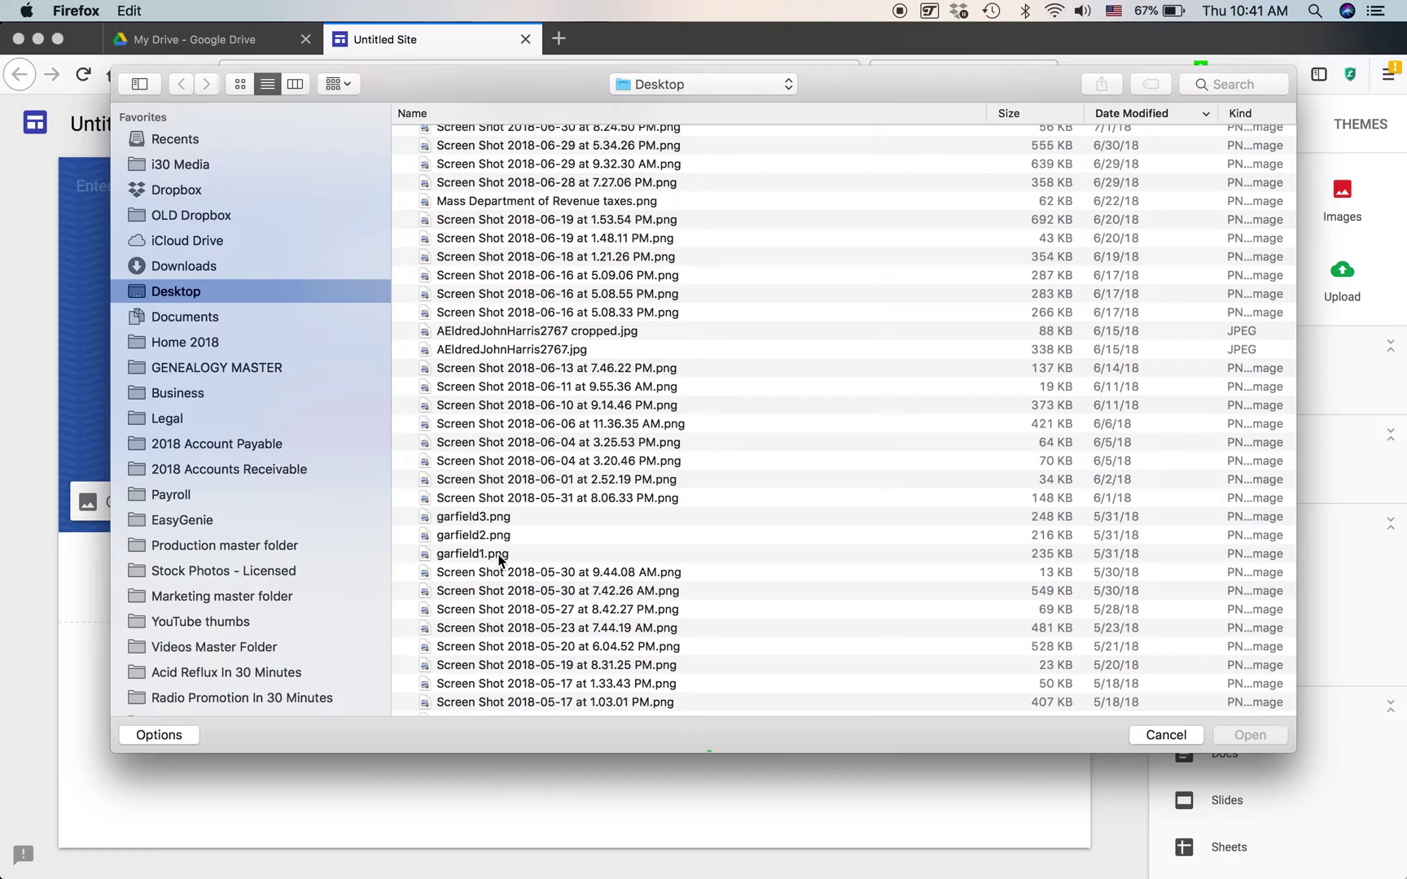
Insert akiko-nakayama-alive-painting-2.jpg from the Desktop below the introductory text, enlarged and centred on the page.
{"action": "scroll", "coordinate": [760, 453], "scroll_direction": "down", "scroll_amount": 20}
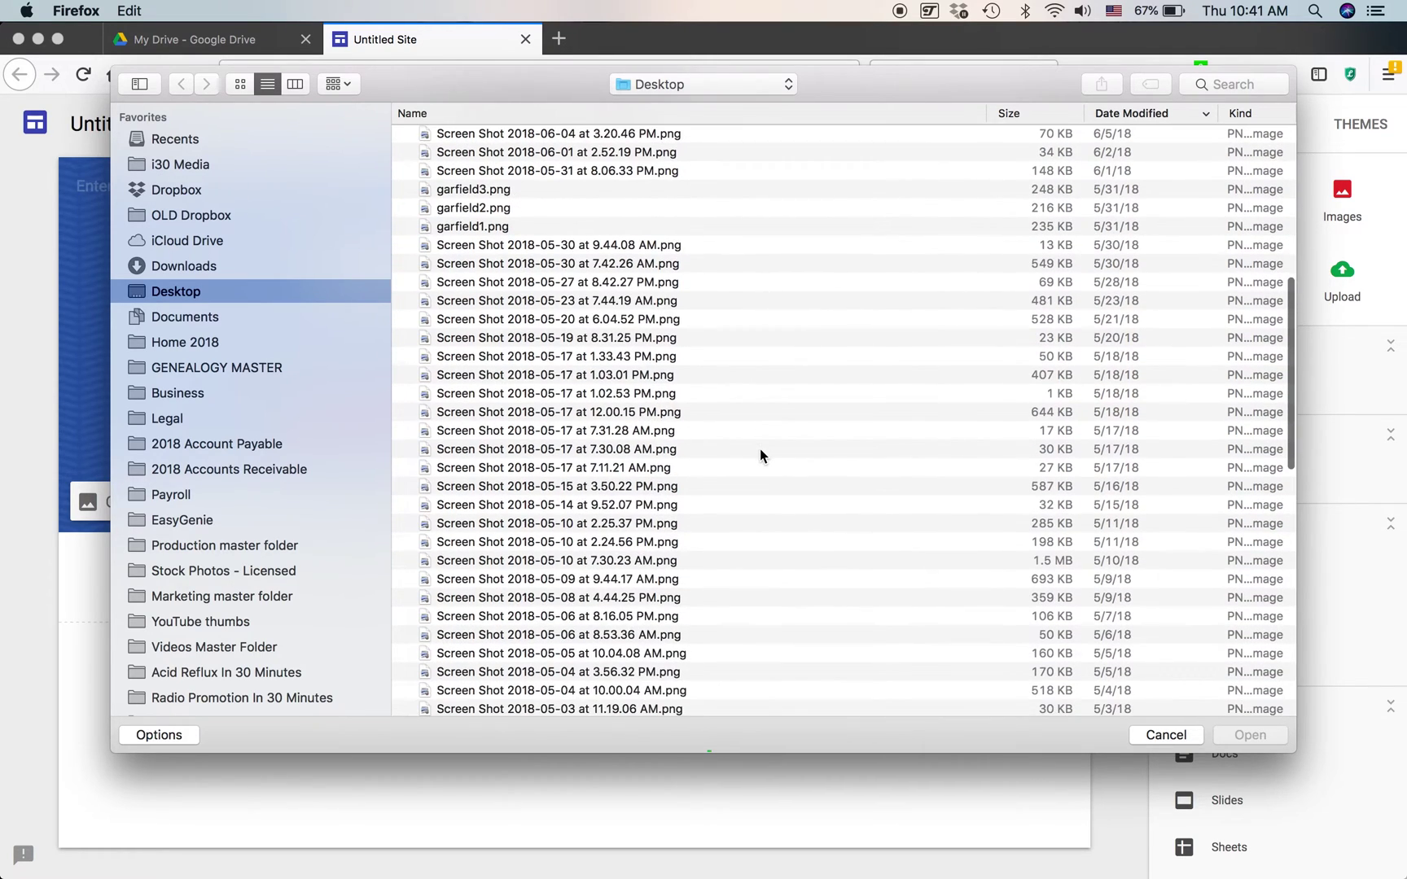
{"action": "scroll", "coordinate": [761, 450], "scroll_direction": "down", "scroll_amount": 10}
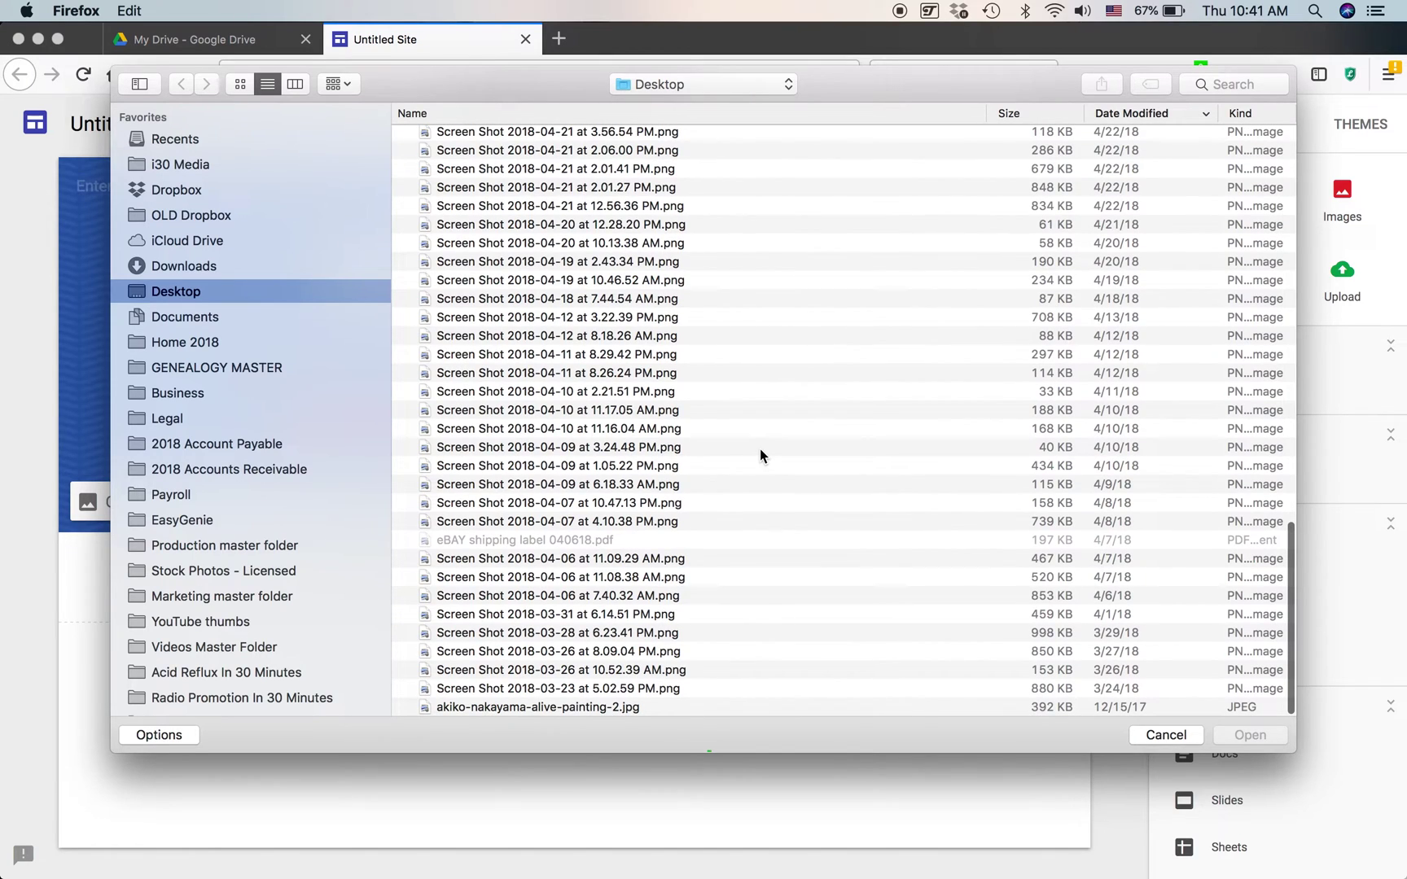
{"action": "left_click", "coordinate": [557, 708]}
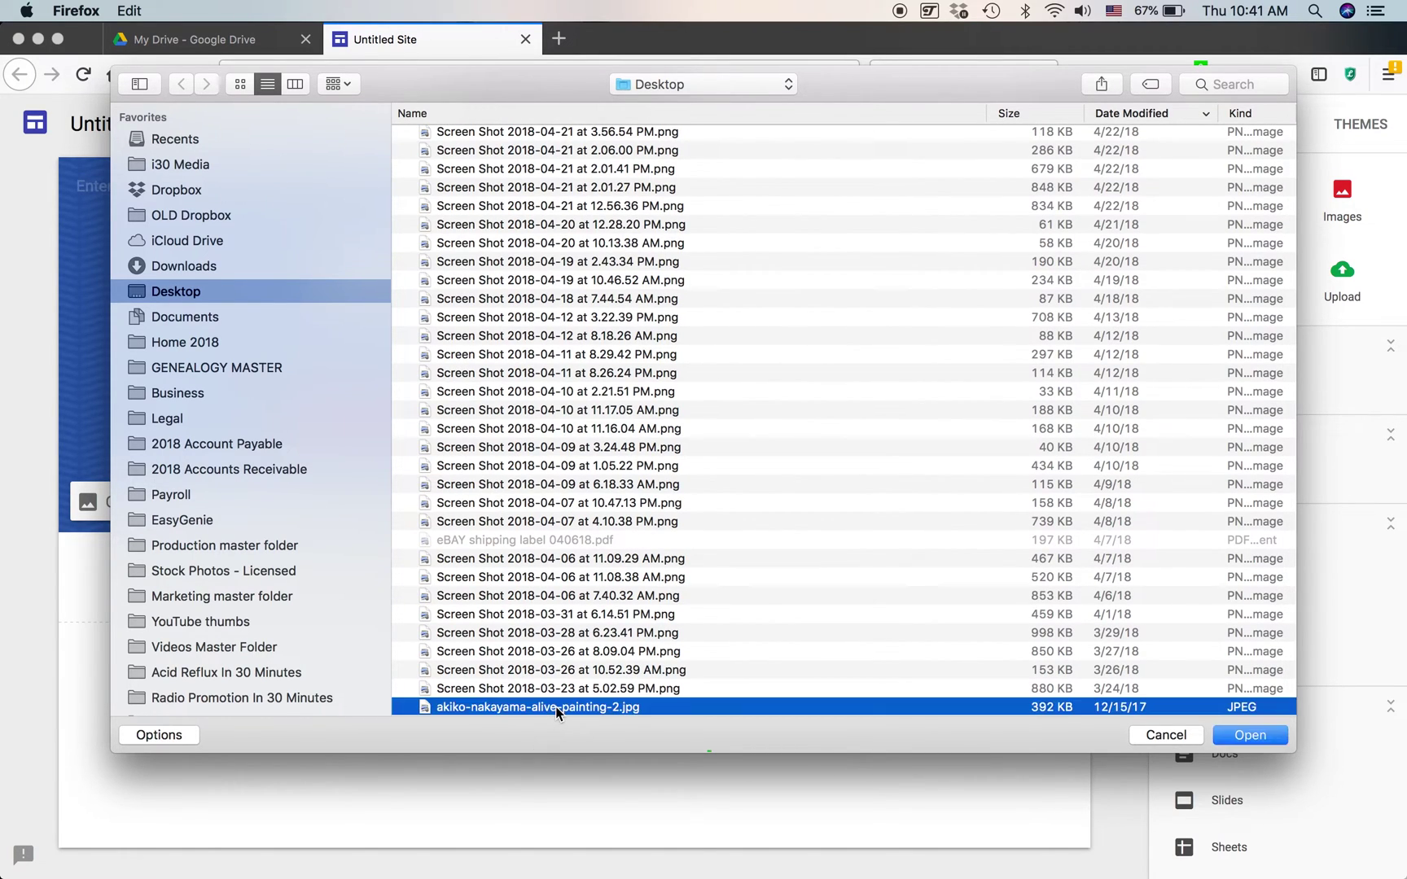
{"action": "left_click", "coordinate": [1264, 735]}
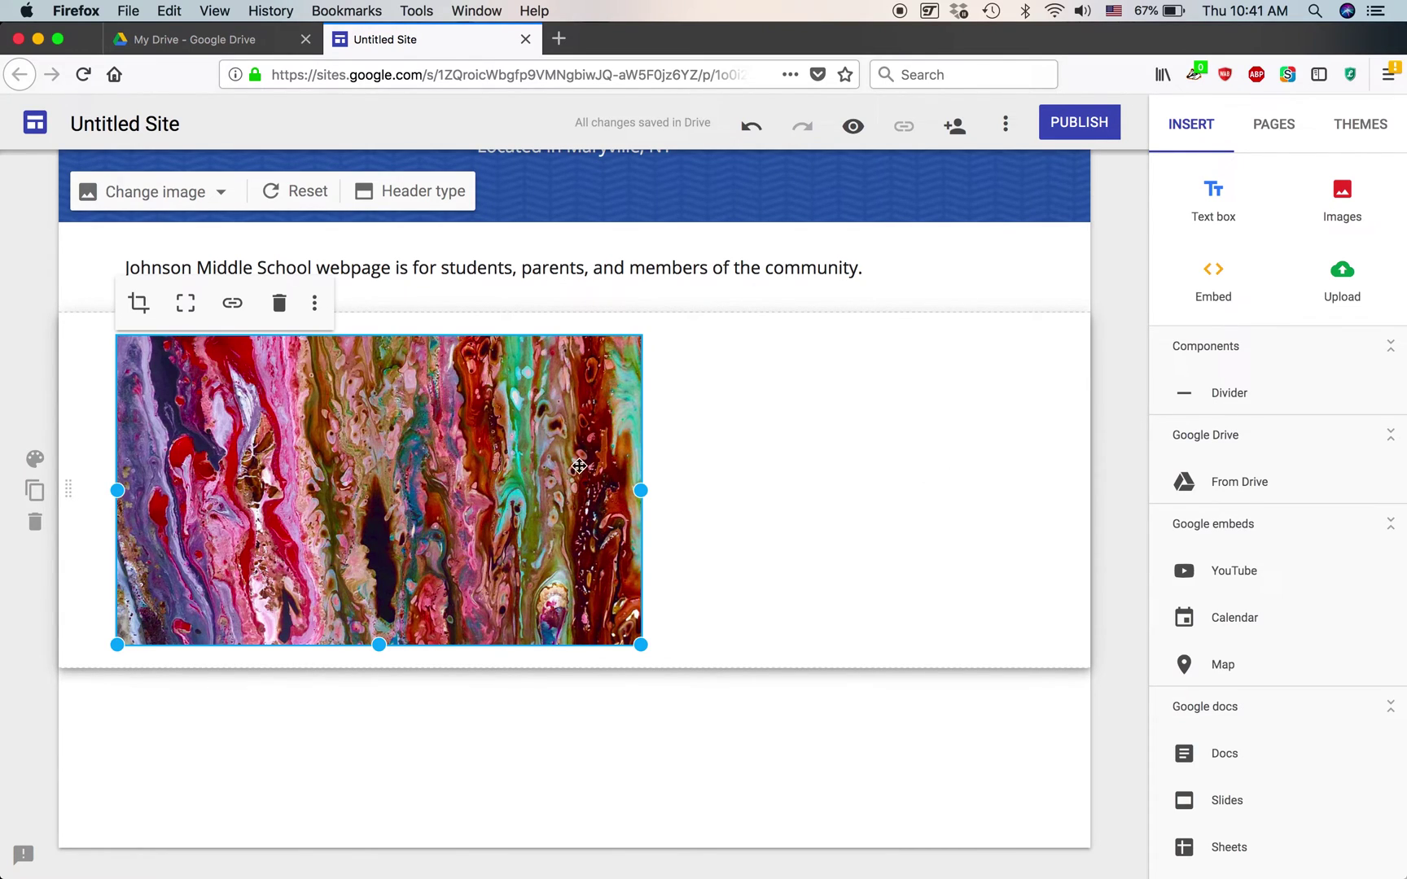
{"action": "left_click_drag", "start_coordinate": [498, 397], "coordinate": [554, 381]}
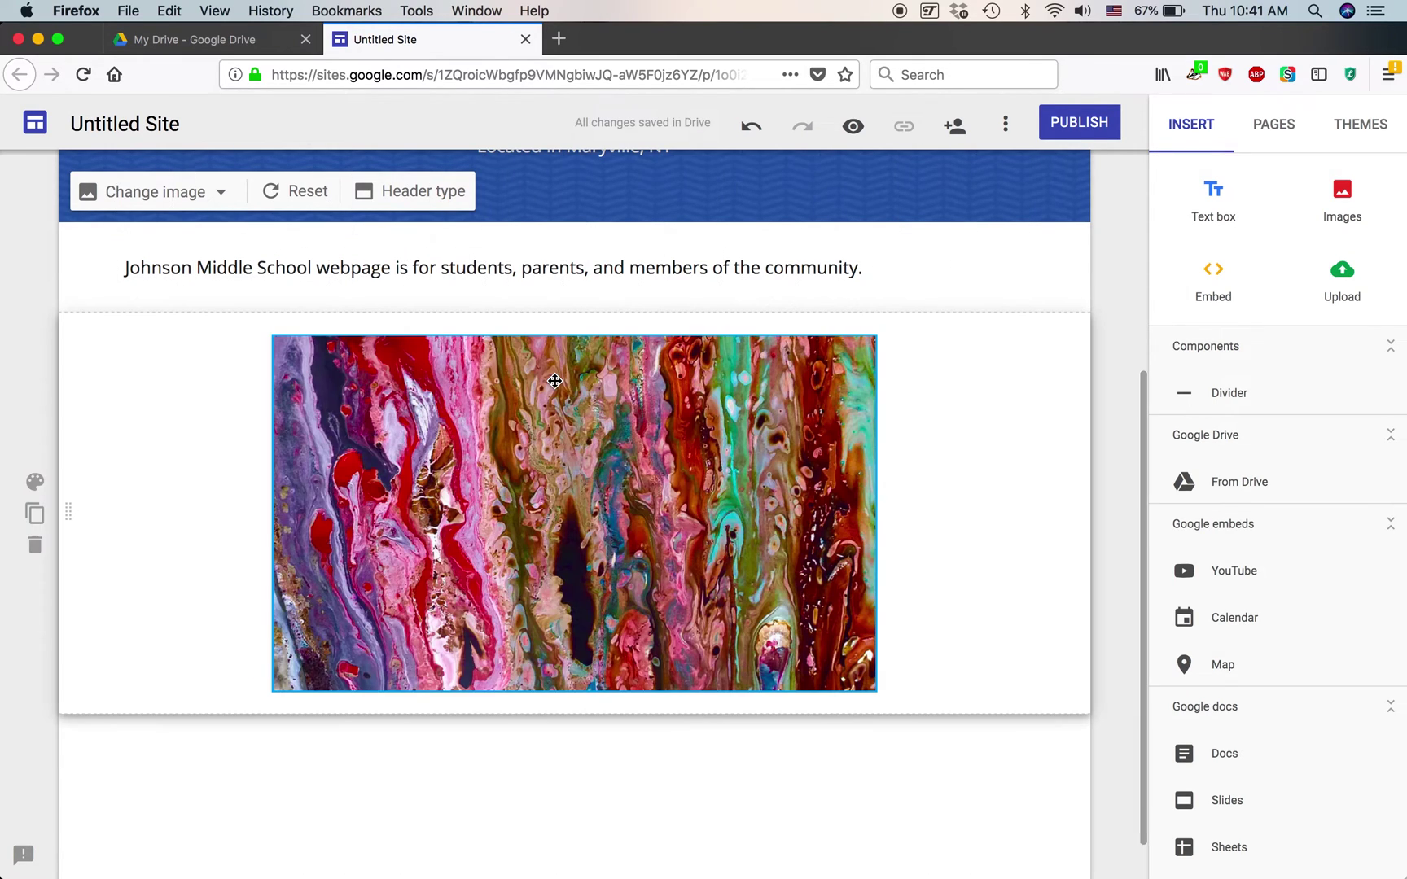
{"action": "left_click", "coordinate": [584, 763]}
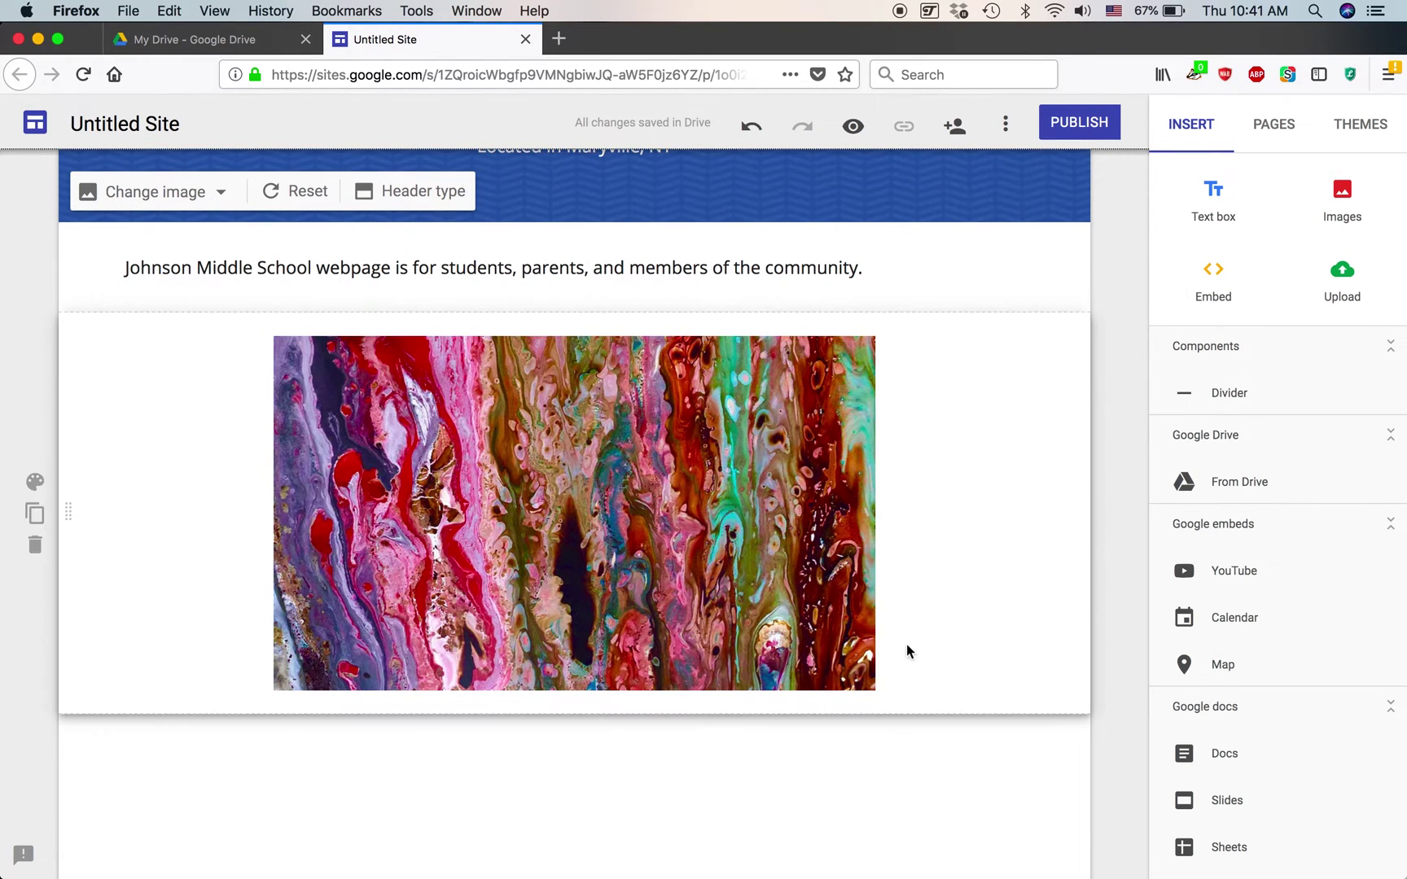
Centre the introductory sentence about the Johnson Middle School webpage above the image.
{"action": "triple_click", "coordinate": [789, 275]}
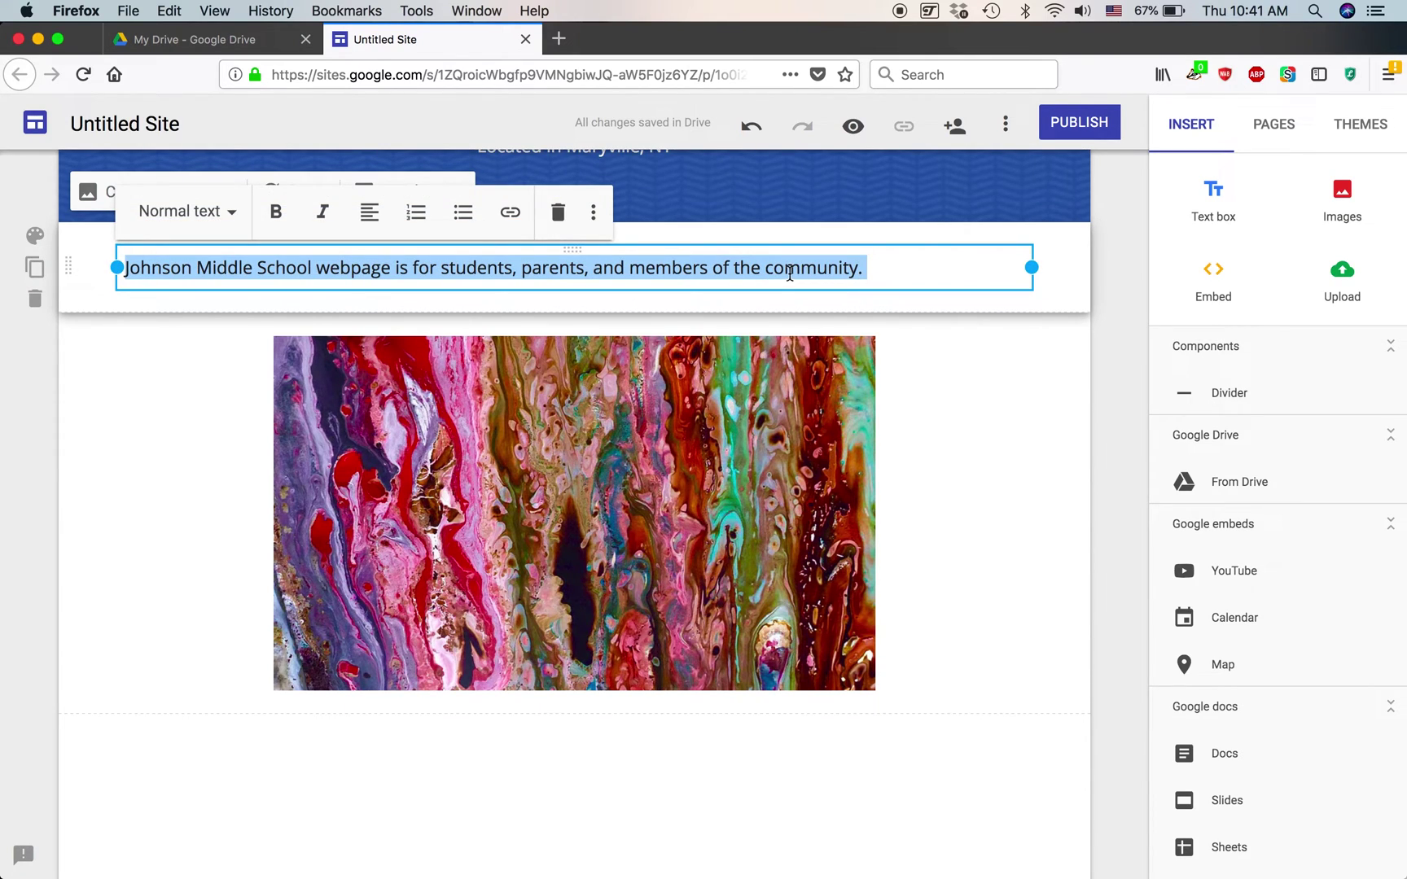
{"action": "left_click", "coordinate": [864, 266]}
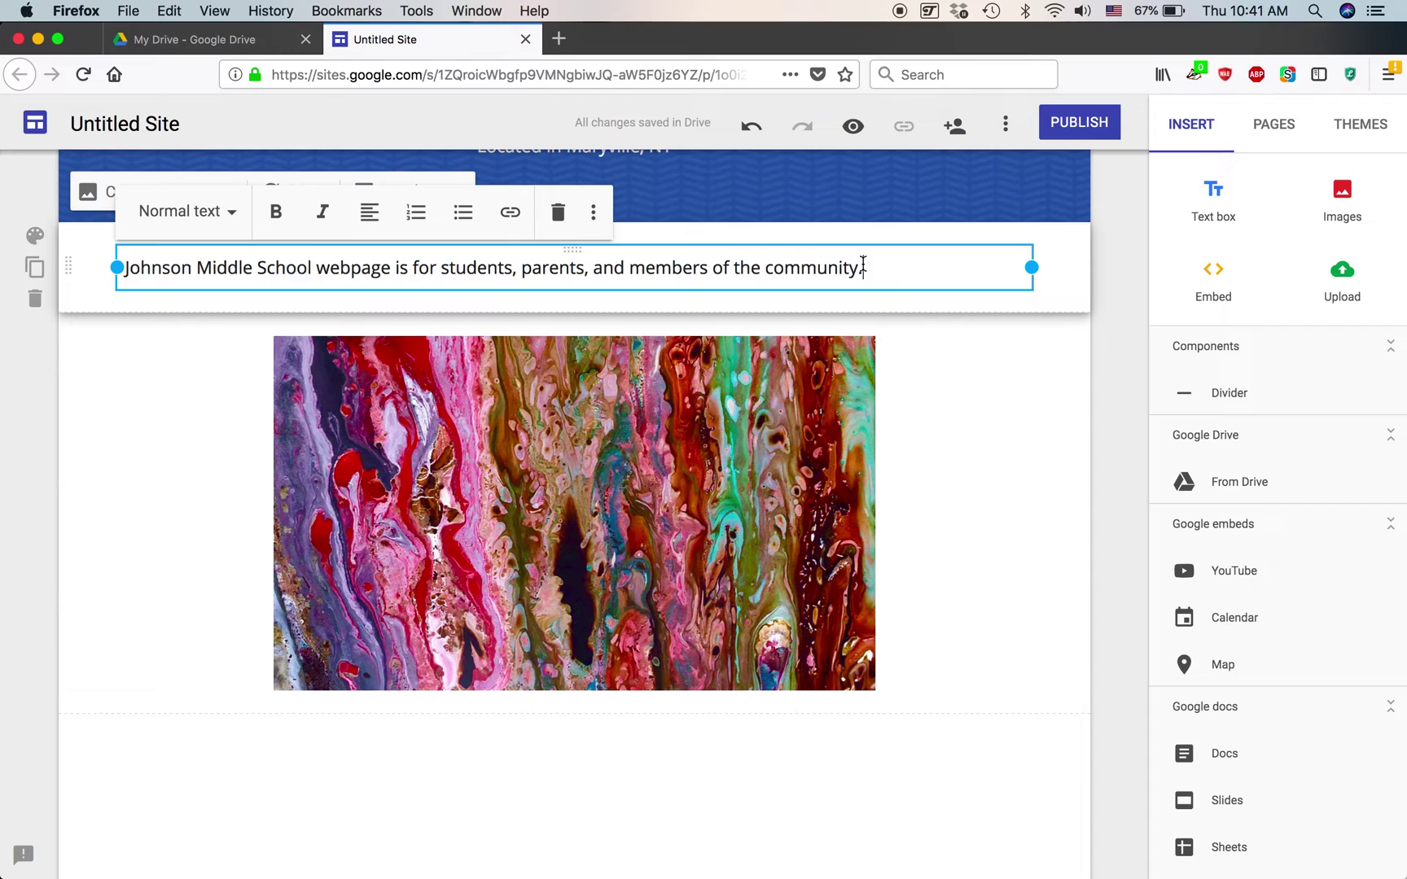
{"action": "left_click_drag", "start_coordinate": [874, 267], "coordinate": [110, 270]}
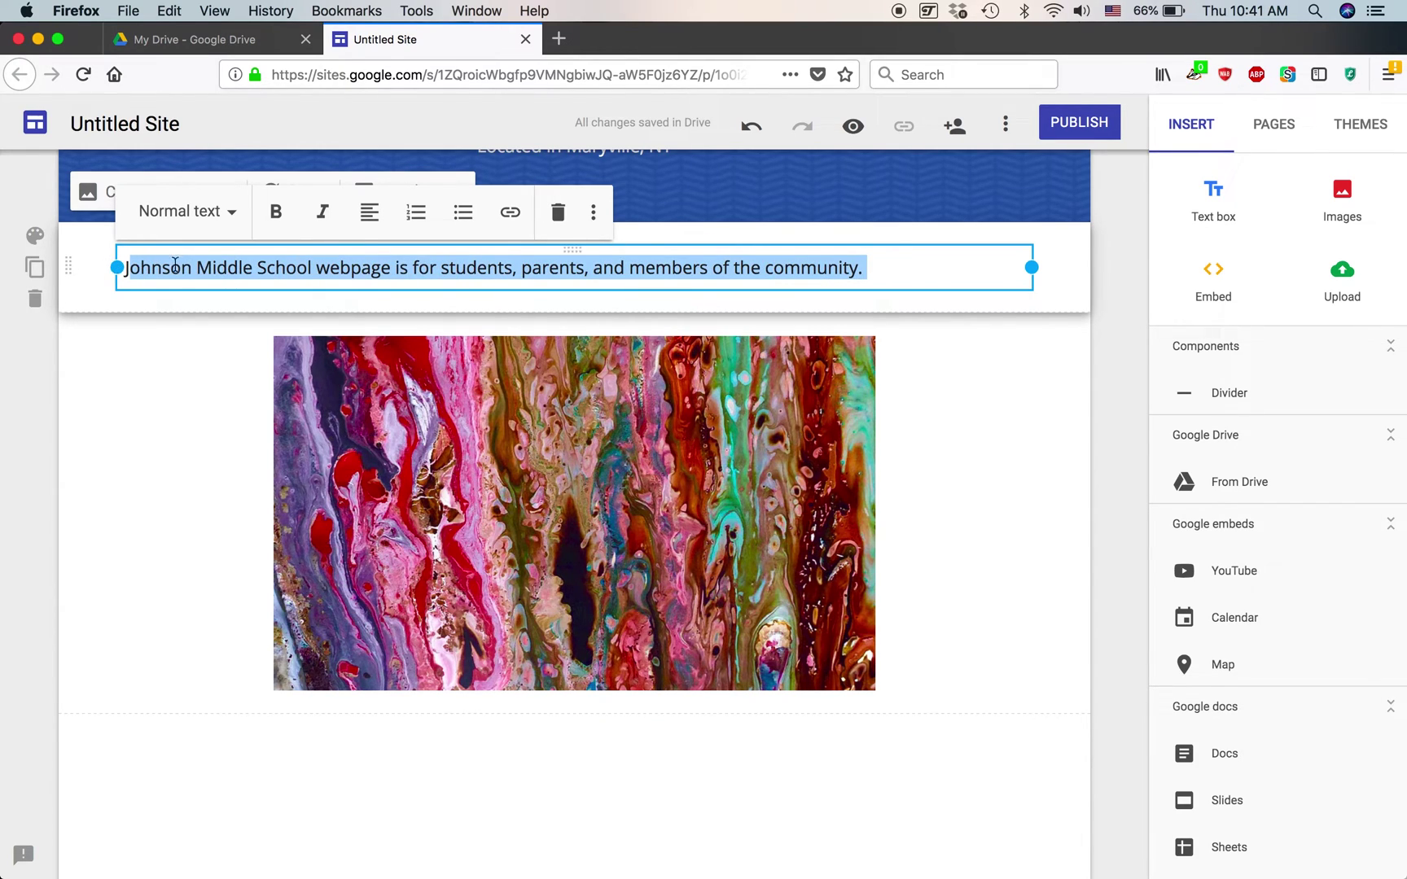
{"action": "left_click", "coordinate": [376, 214]}
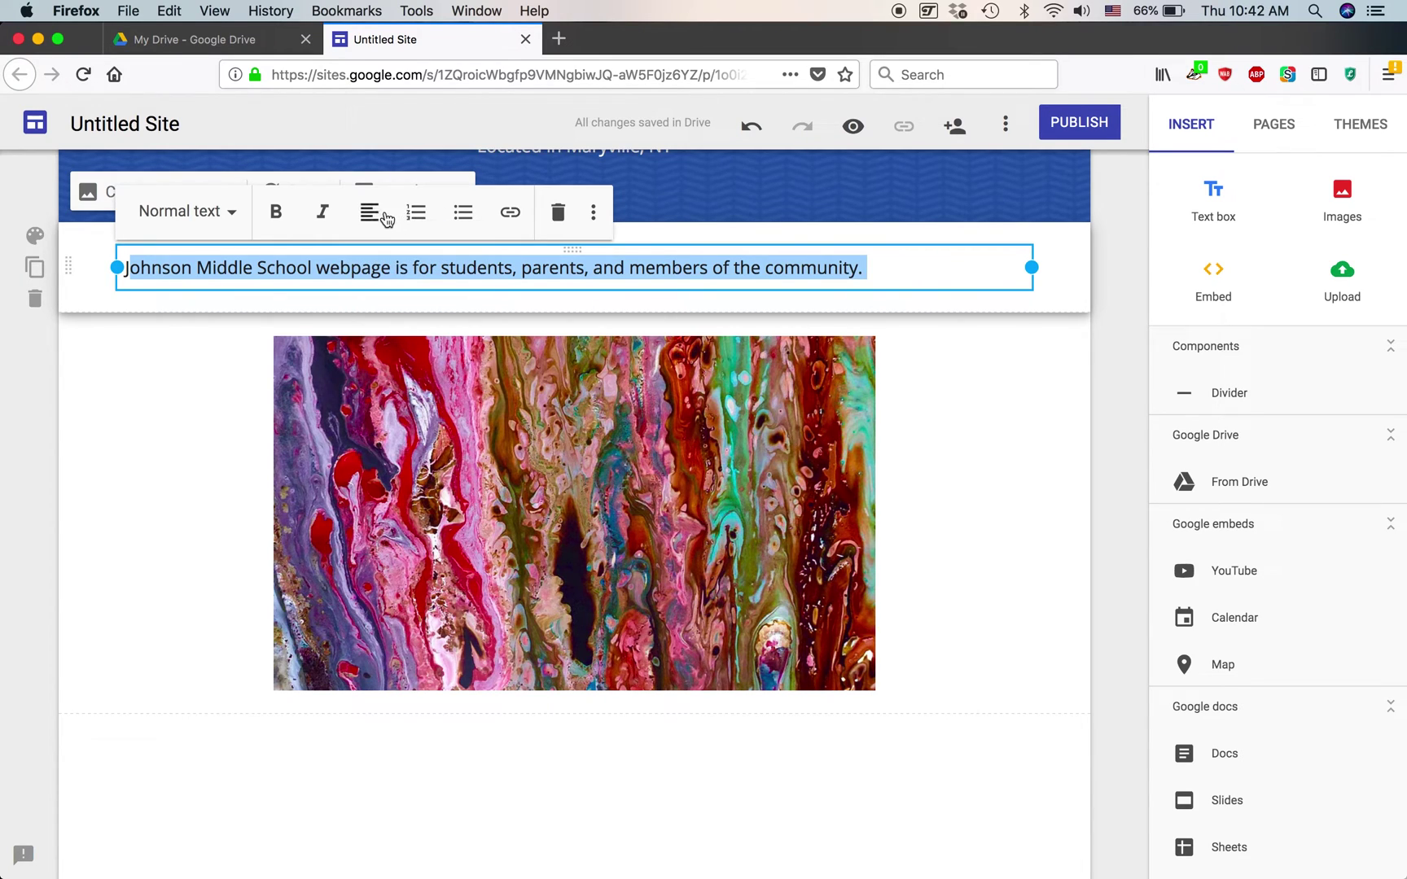
{"action": "left_click", "coordinate": [375, 214]}
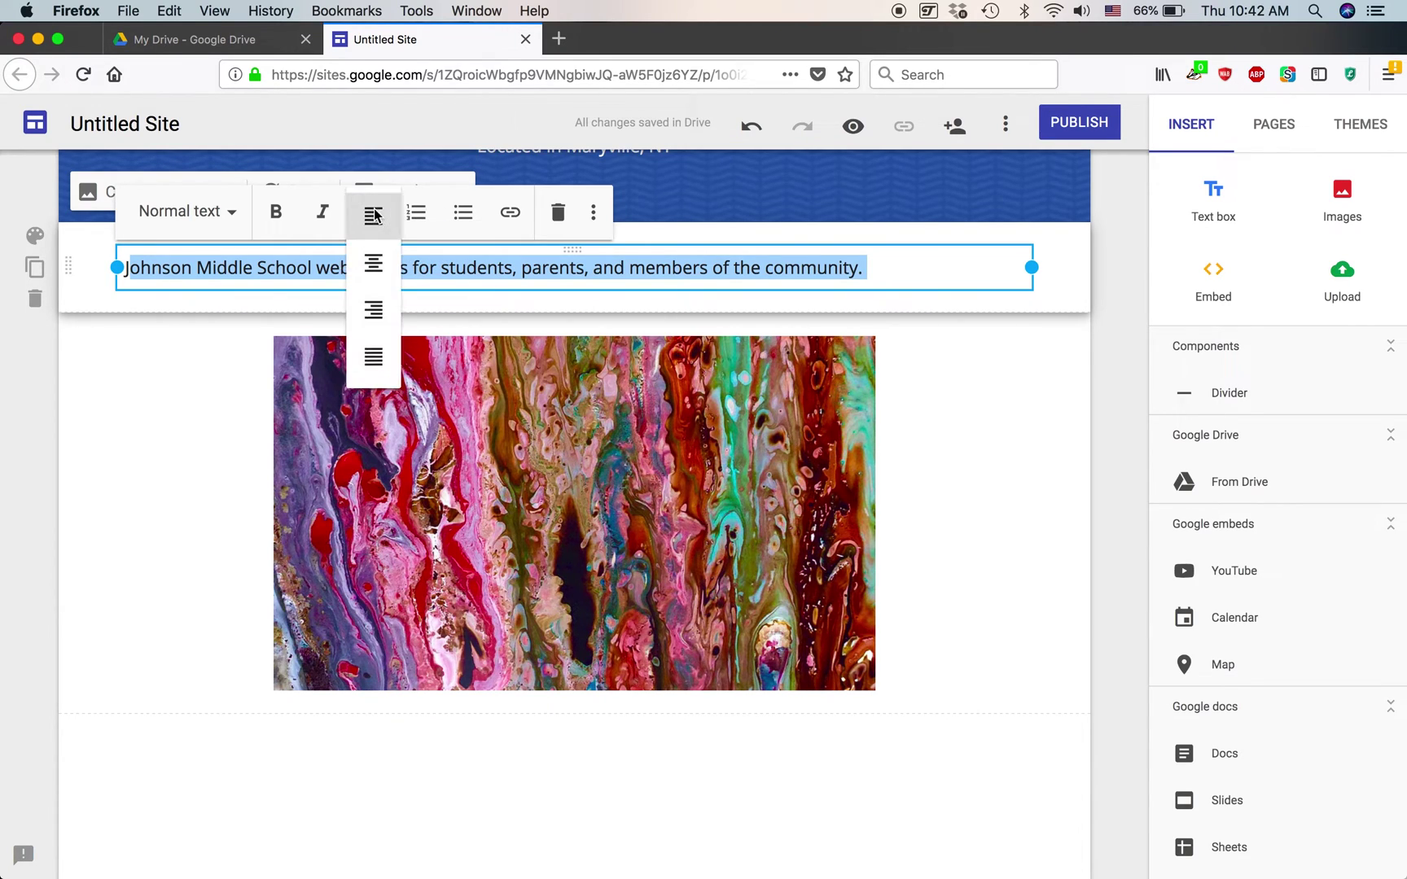
{"action": "left_click", "coordinate": [388, 265]}
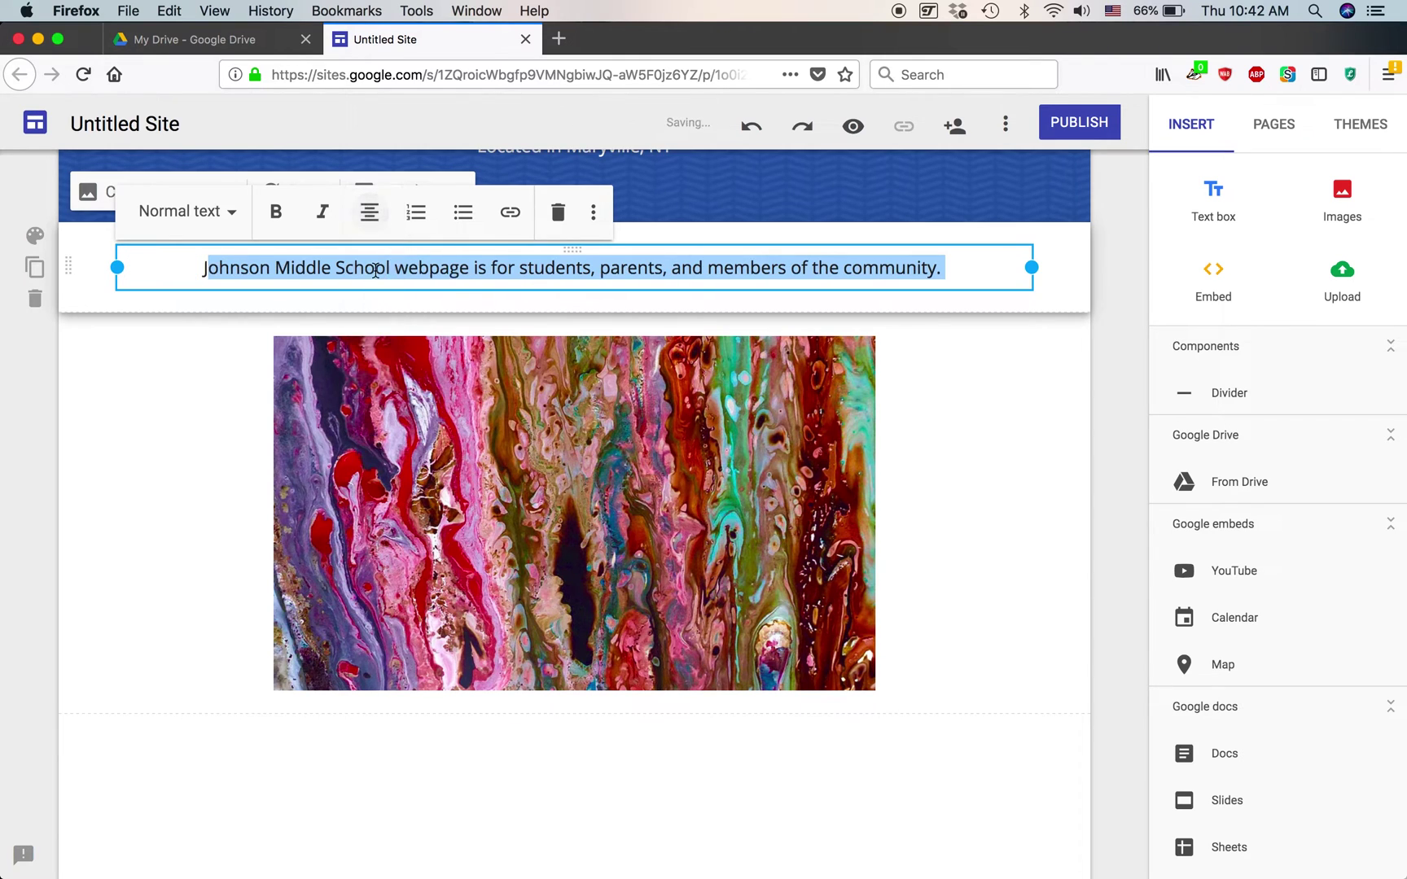
Search the maps for Johnson Middle School, insert the Walter Johnson Junior High School map below the image and centre it.
{"action": "left_click", "coordinate": [197, 471]}
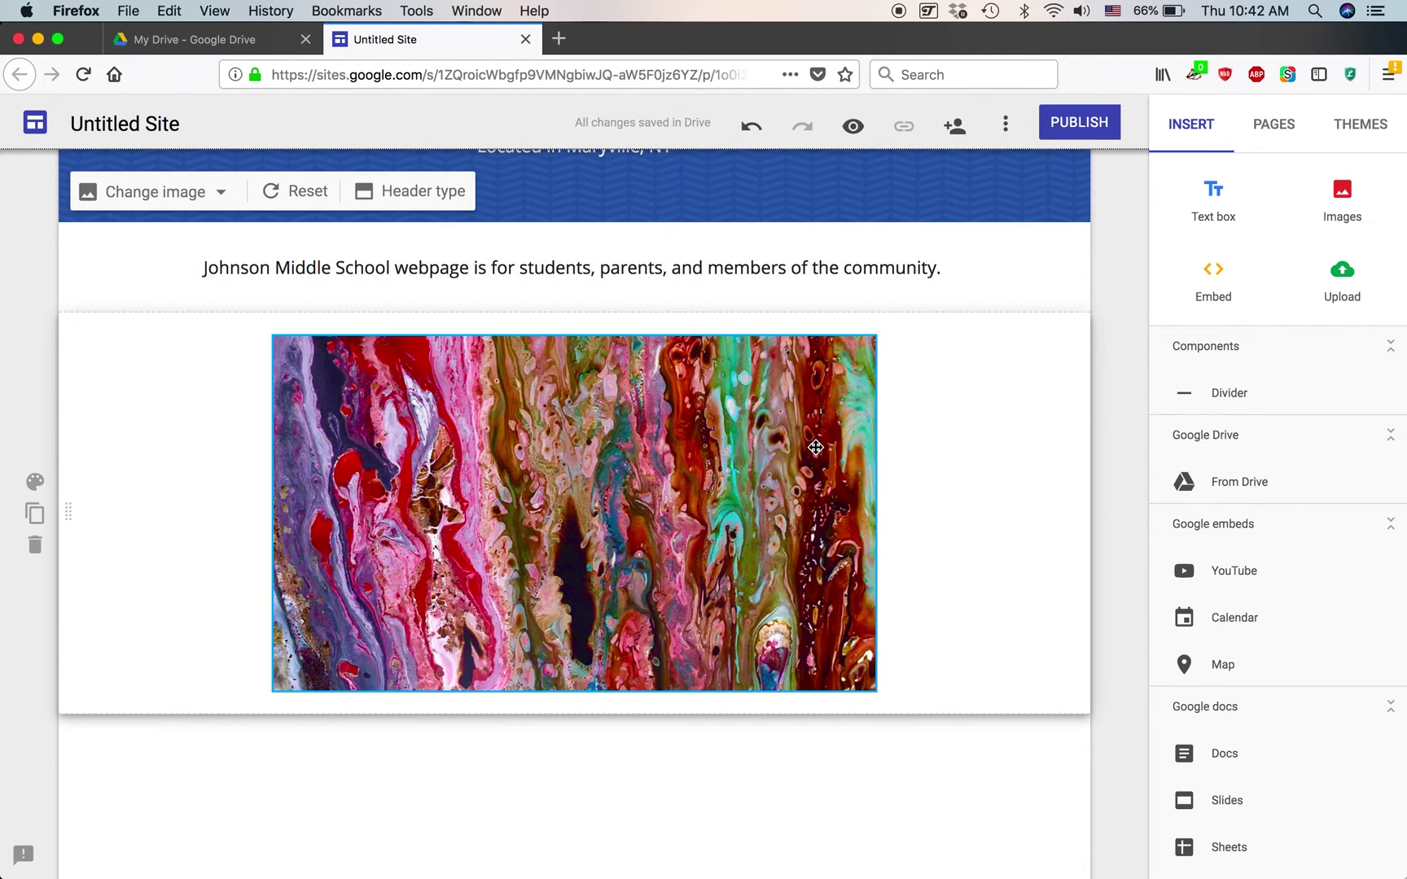
{"action": "scroll", "coordinate": [816, 447], "scroll_direction": "up", "scroll_amount": 4}
{"action": "scroll", "coordinate": [816, 447], "scroll_direction": "down", "scroll_amount": 4}
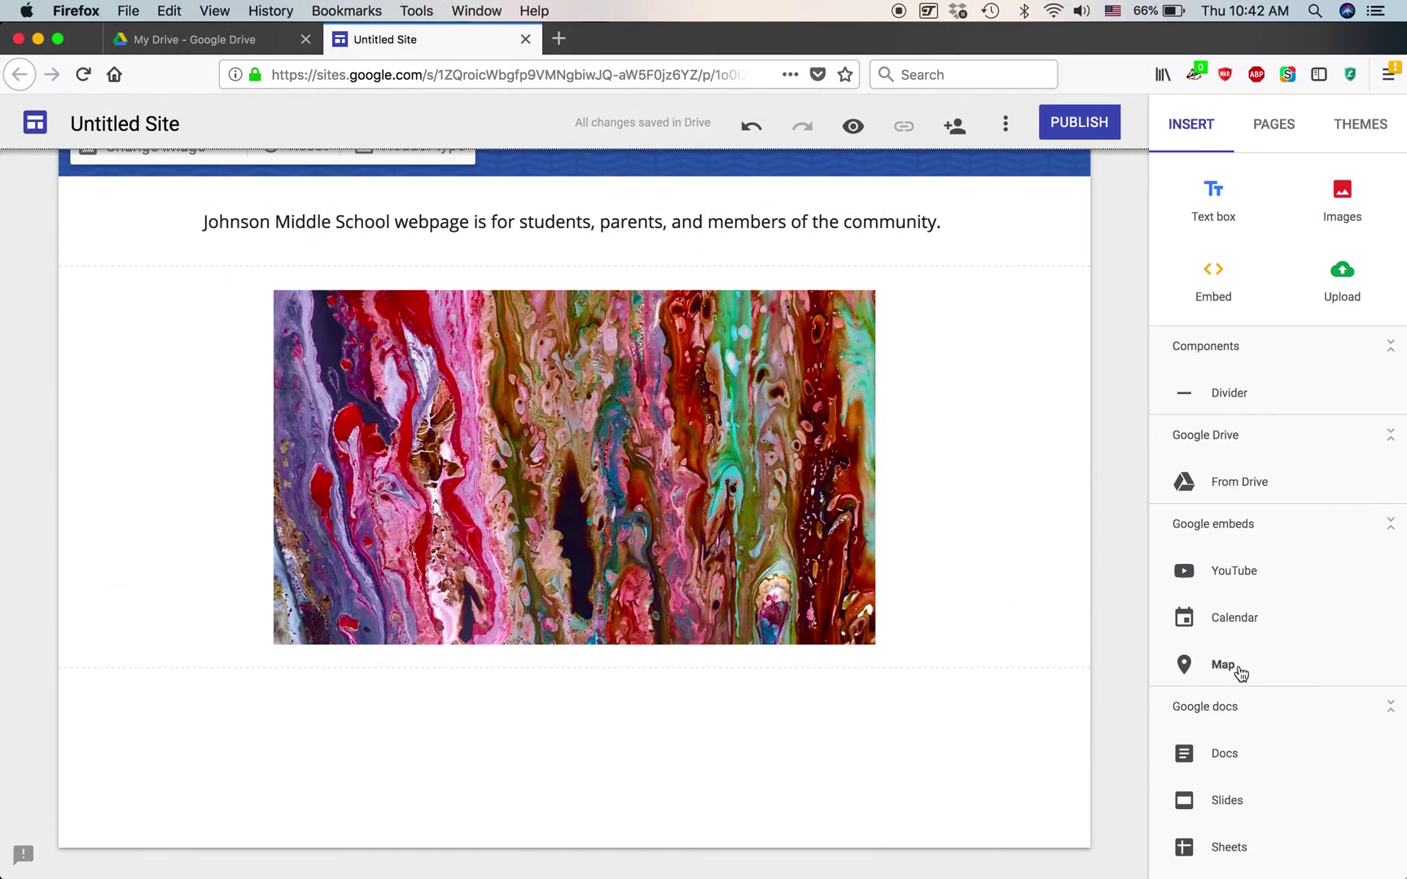
{"action": "left_click", "coordinate": [1239, 671]}
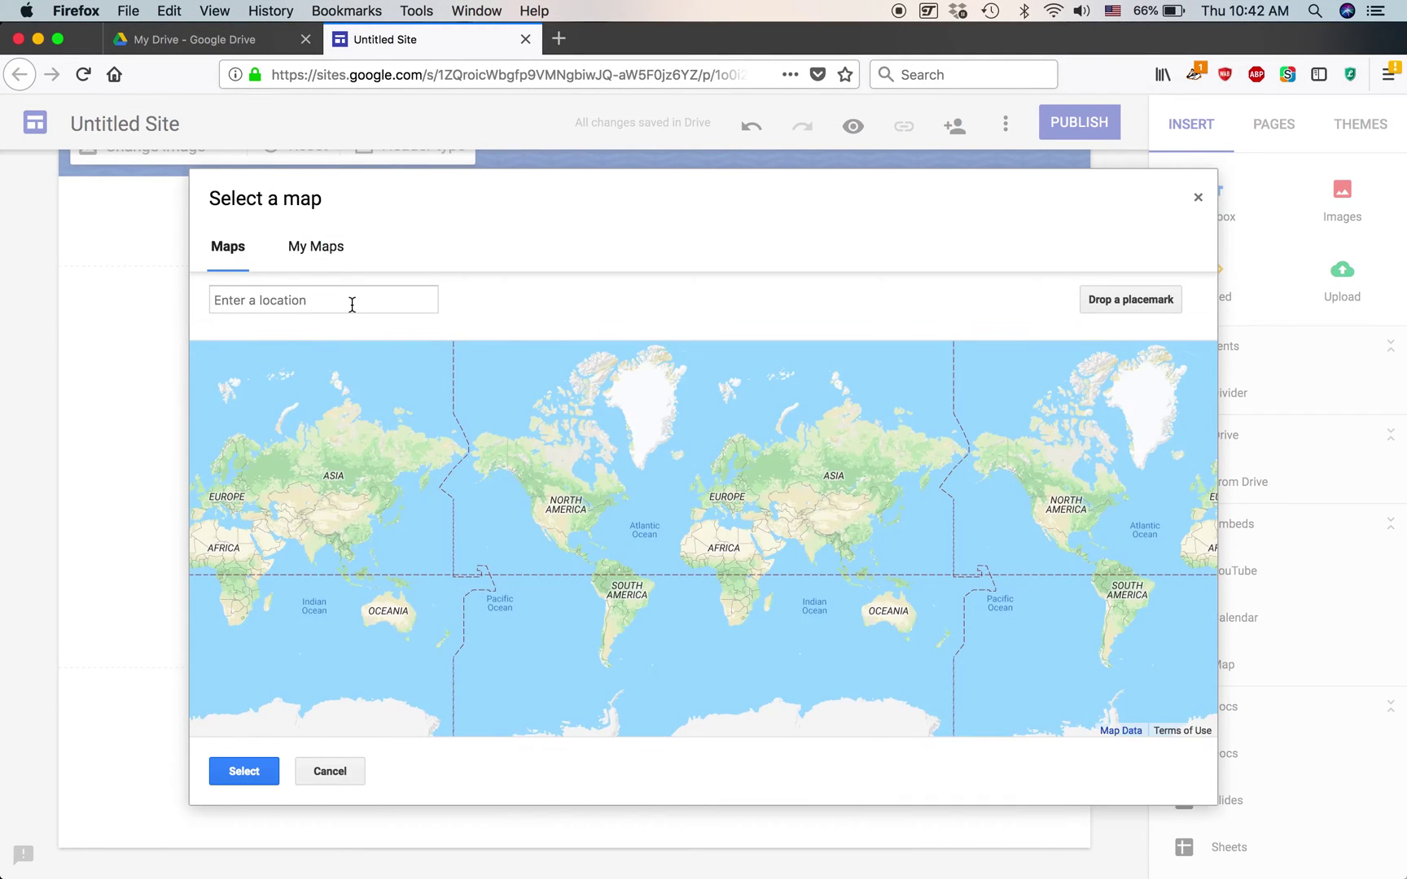
{"action": "type", "text": "Johnson "}
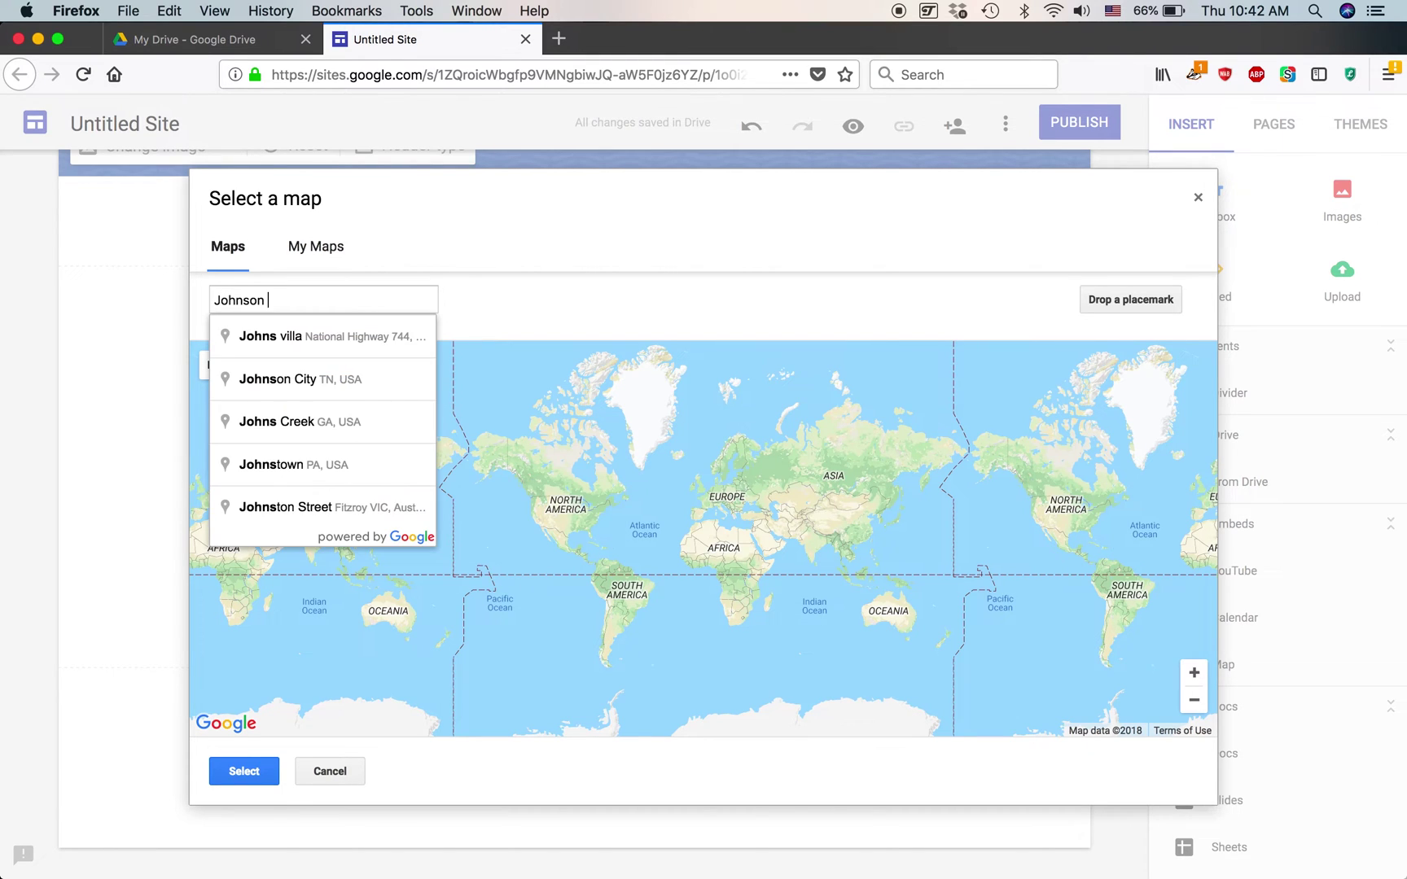
{"action": "type", "text": "Middle Scho"}
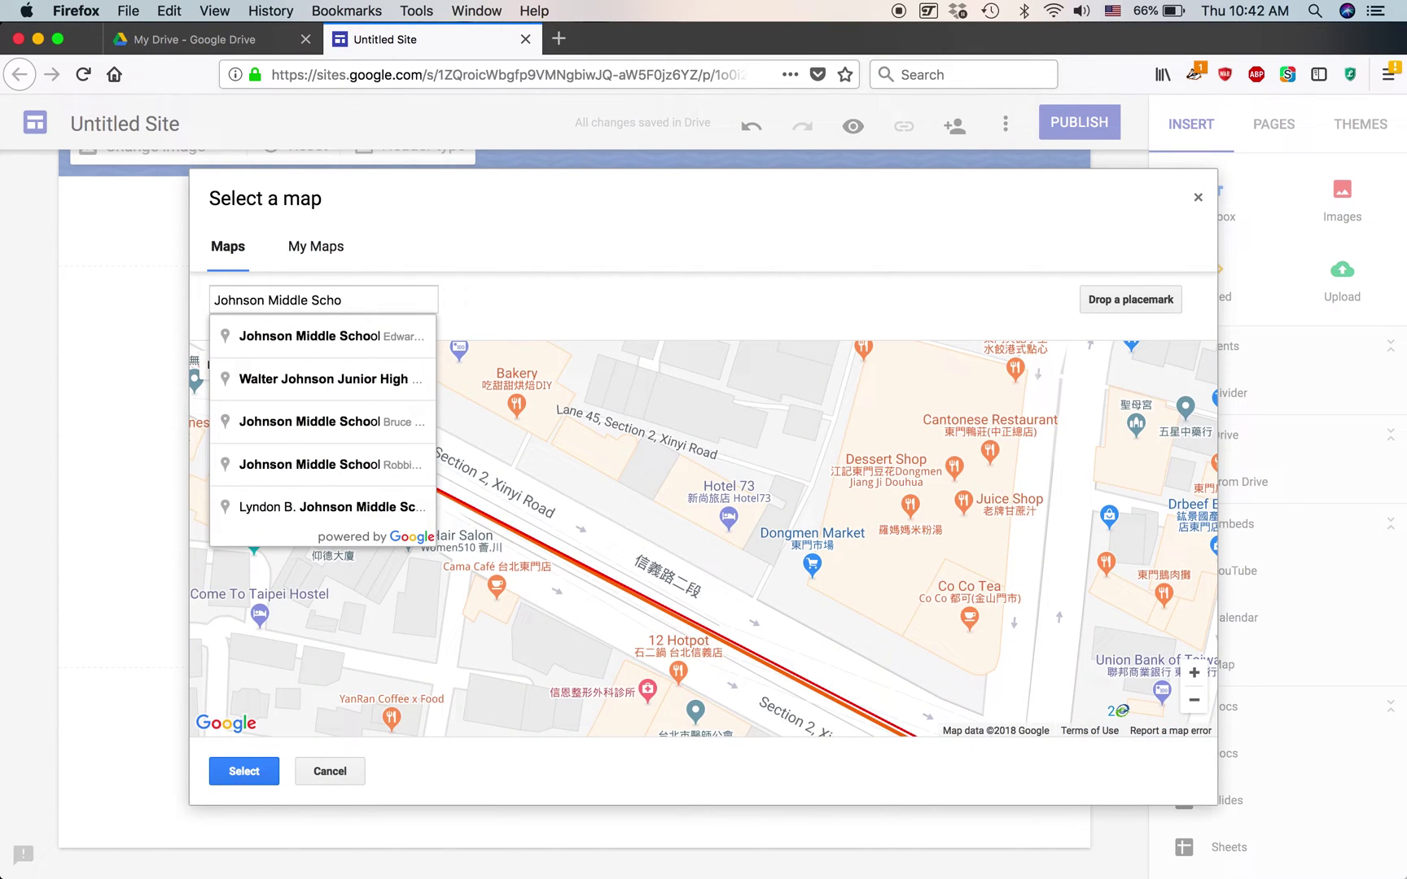
{"action": "type", "text": "ol"}
{"action": "left_click", "coordinate": [323, 380]}
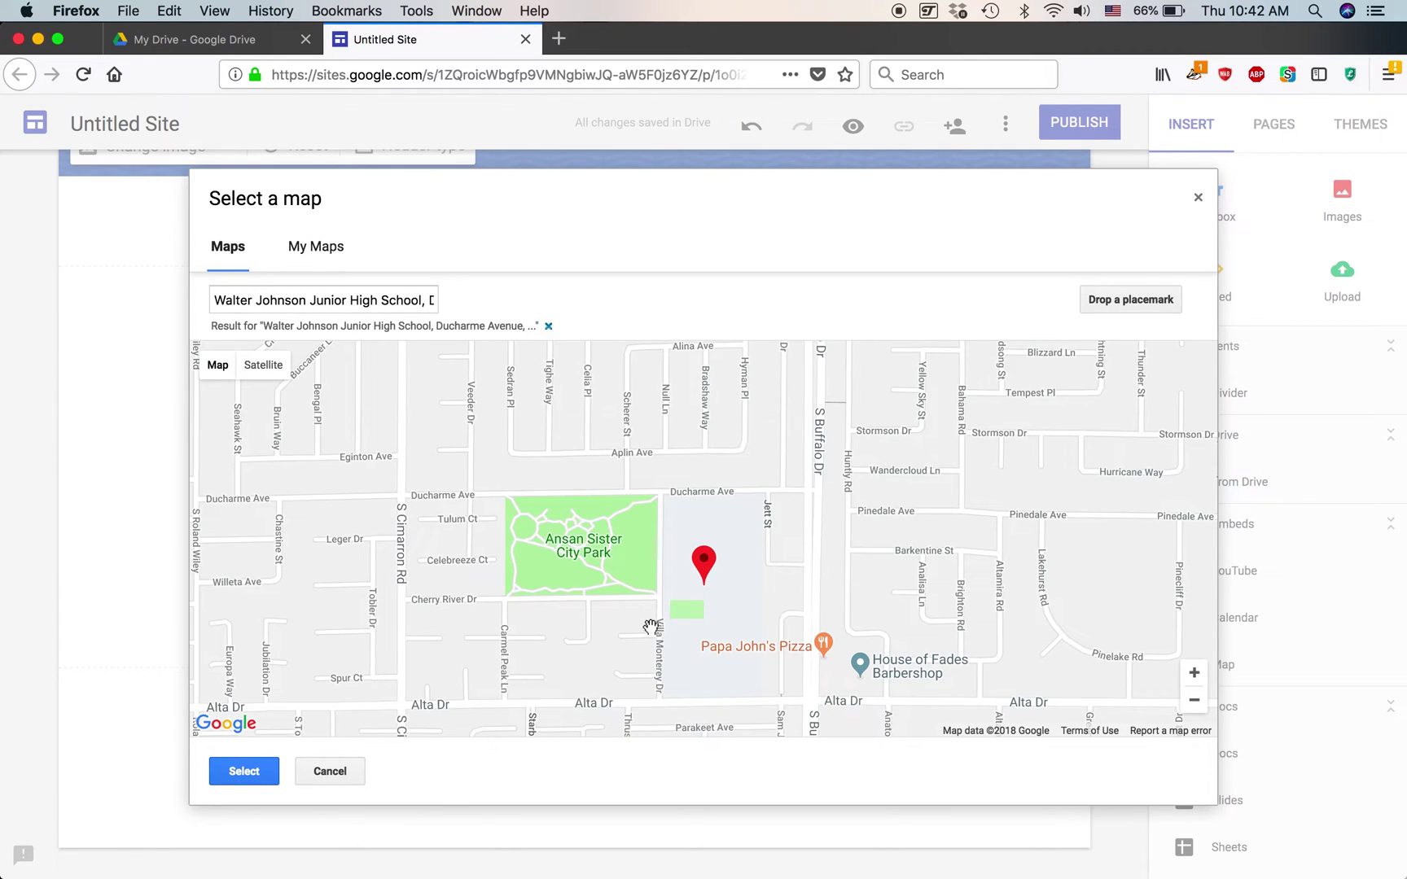
{"action": "left_click", "coordinate": [244, 772]}
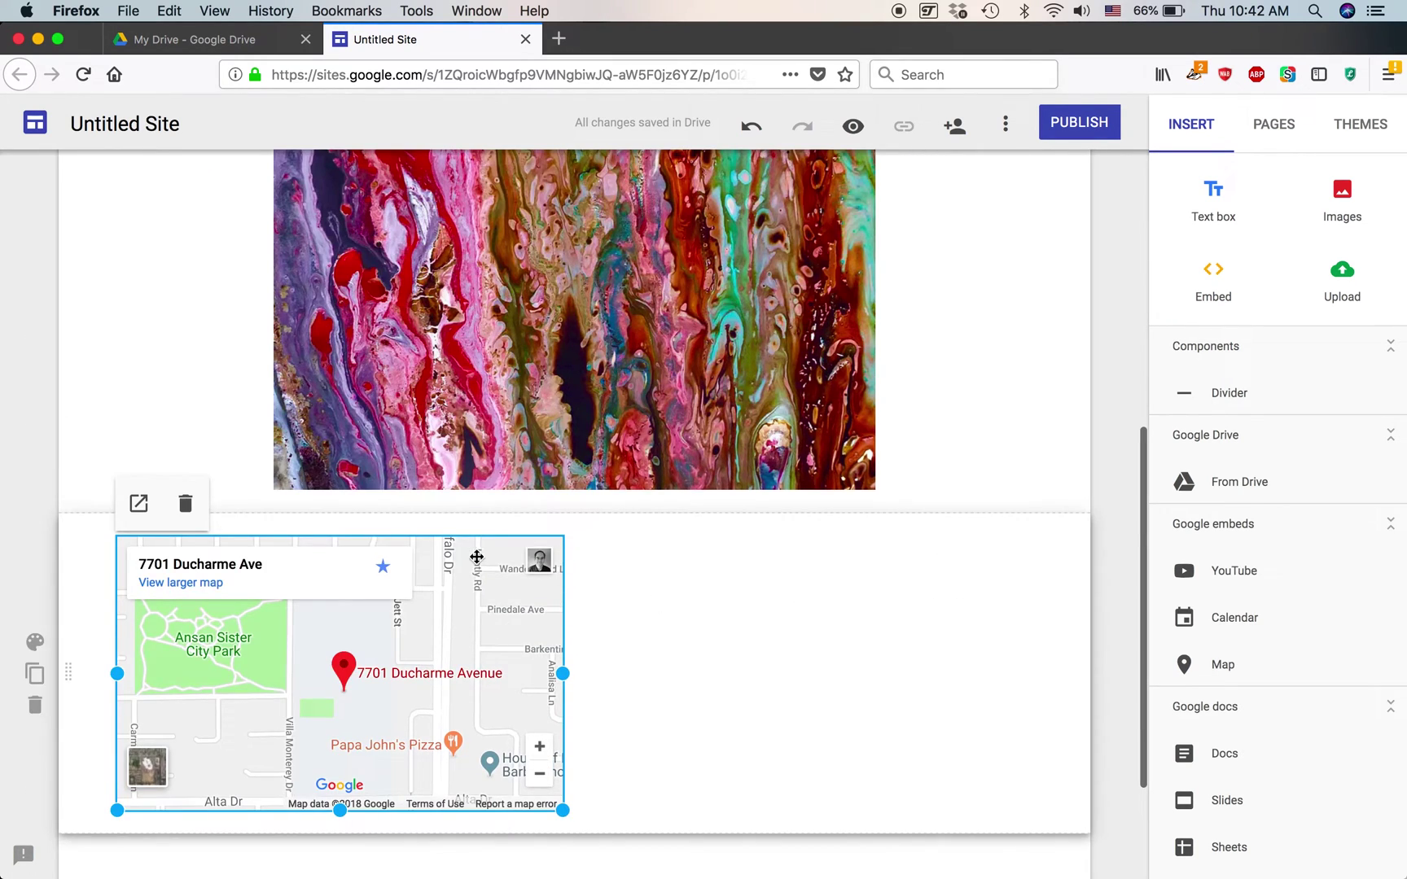
{"action": "left_click_drag", "start_coordinate": [518, 544], "coordinate": [648, 553]}
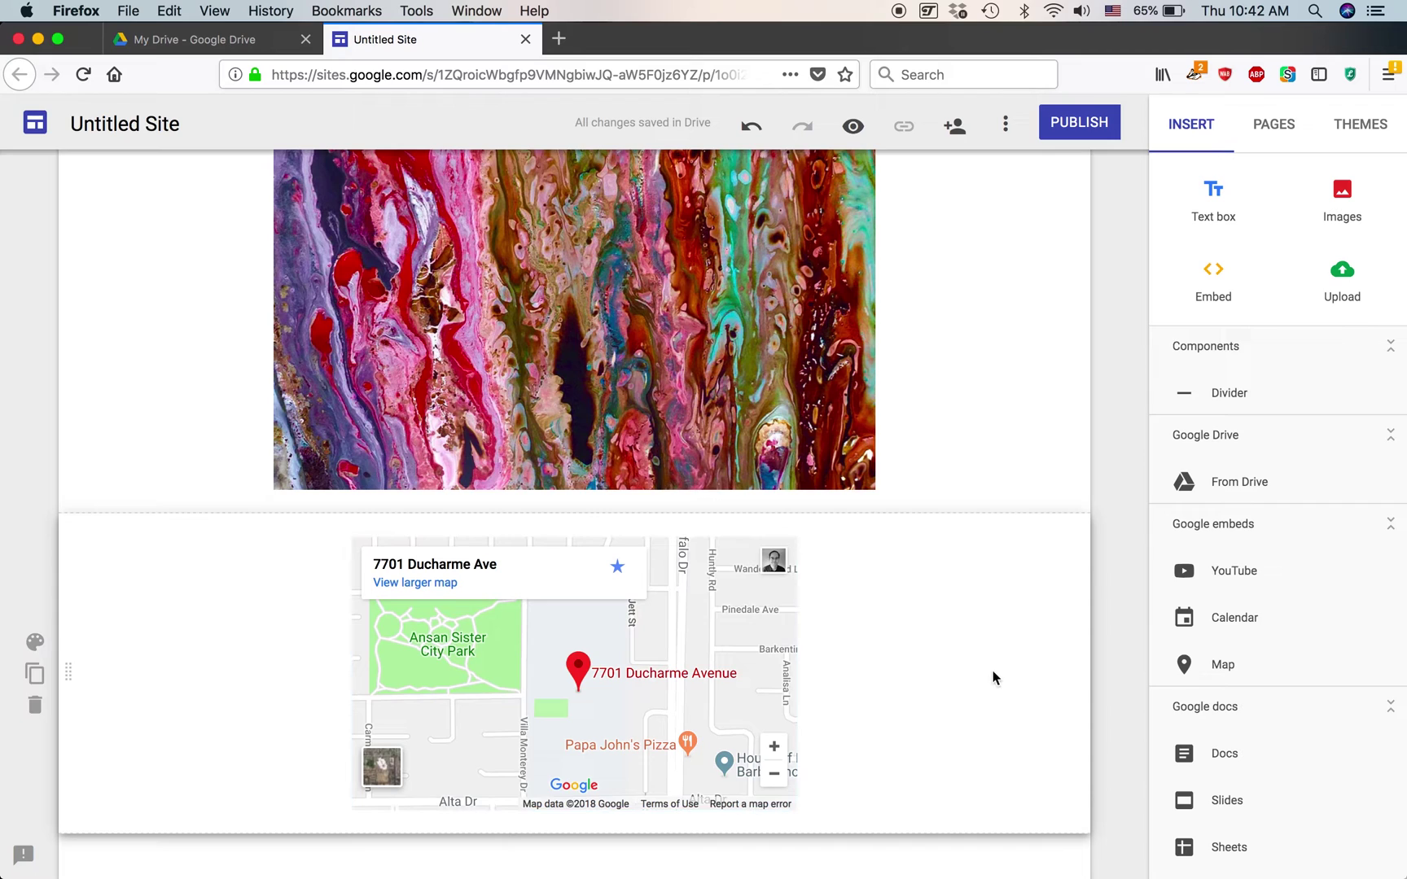
Add a text box below the map reading "Here's where we are located.".
{"action": "left_click", "coordinate": [1219, 205]}
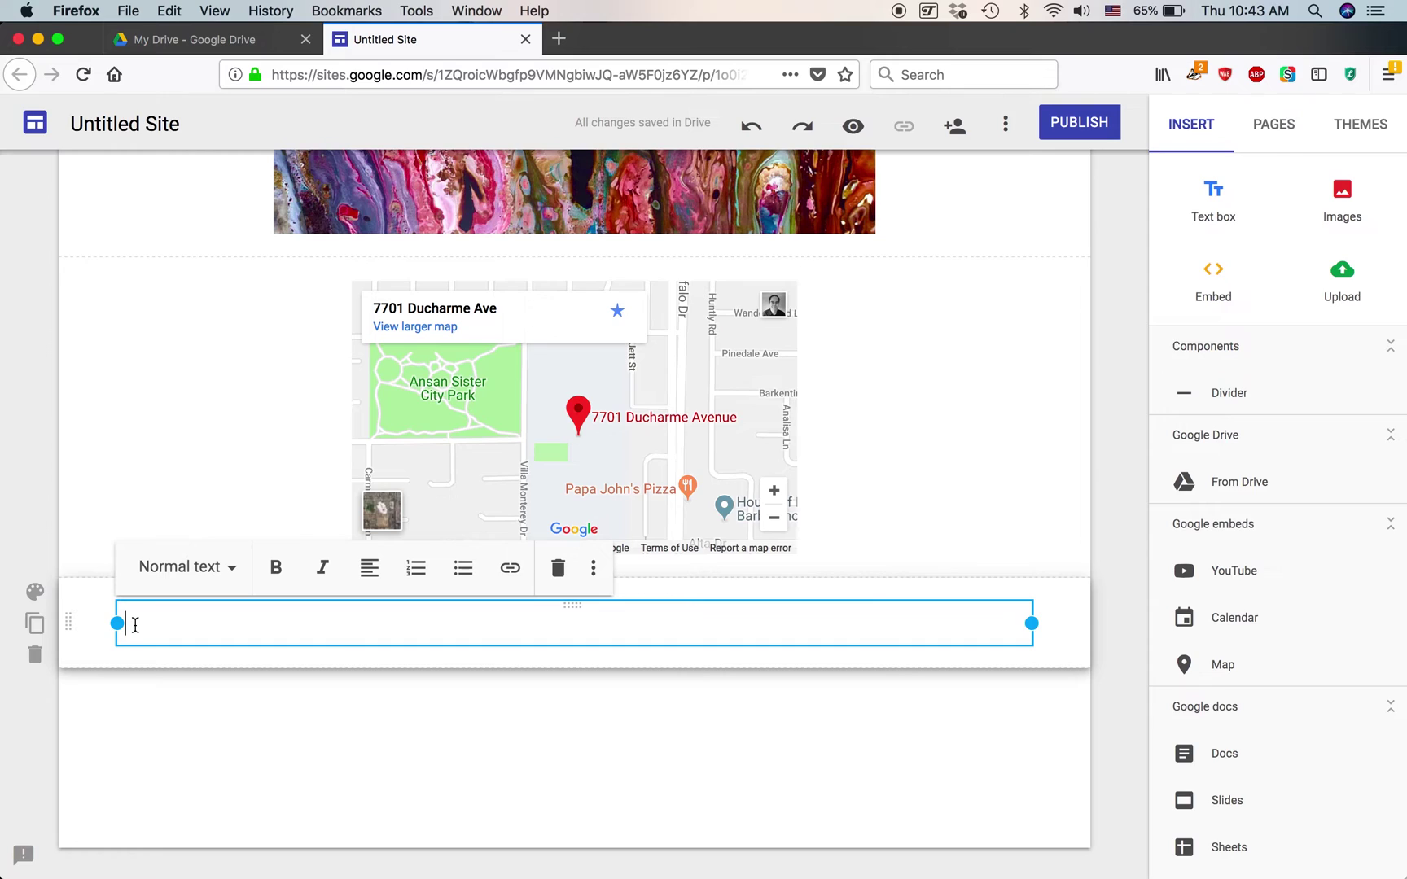
{"action": "type", "text": "Here;s "}
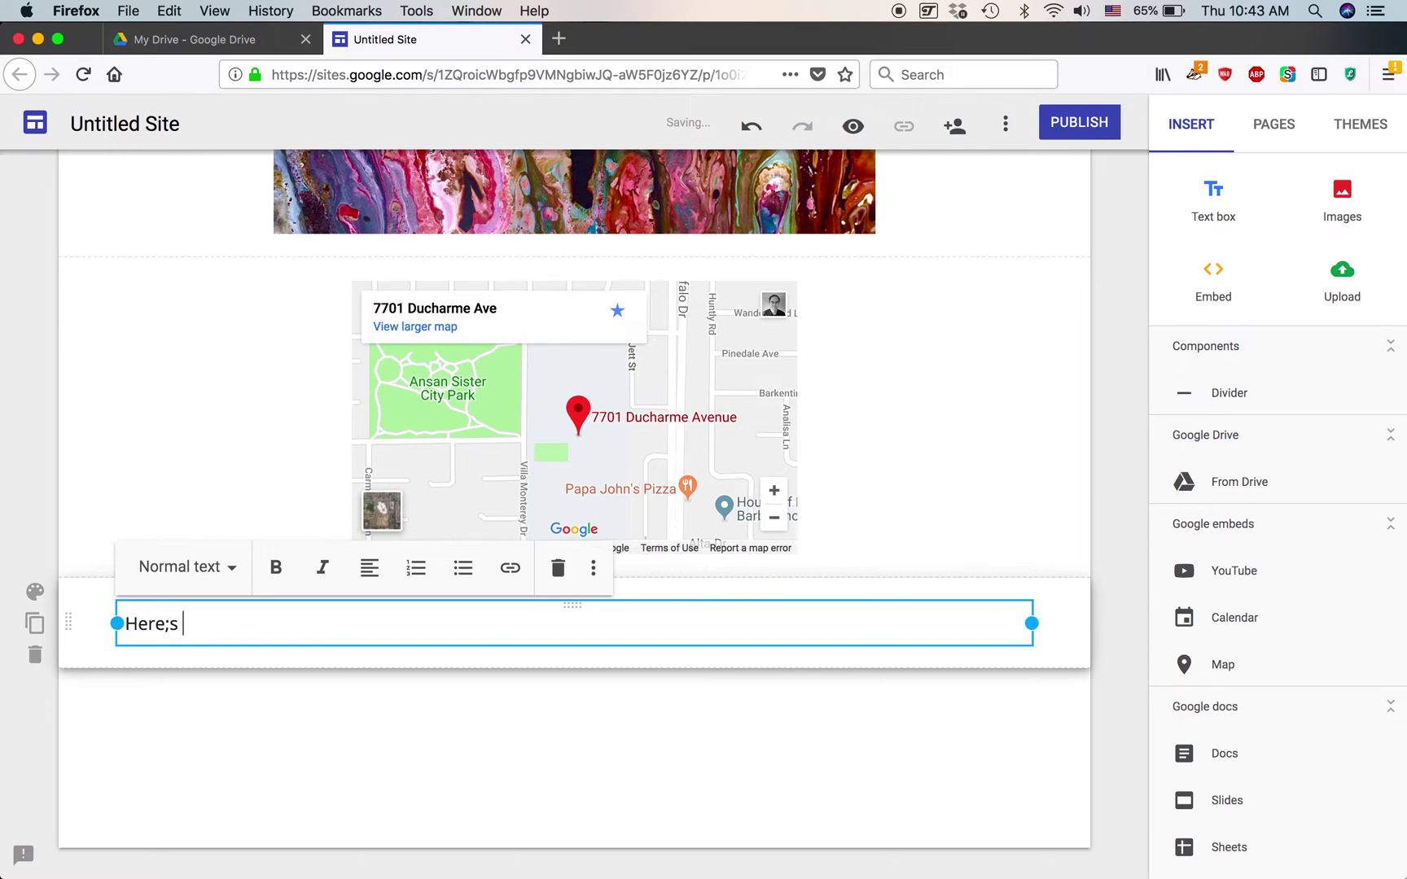
{"action": "key", "text": "BackSpace"}
{"action": "key", "text": "BackSpace"}
{"action": "key", "text": "BackSpace"}
{"action": "type", "text": "'s where we are located."}
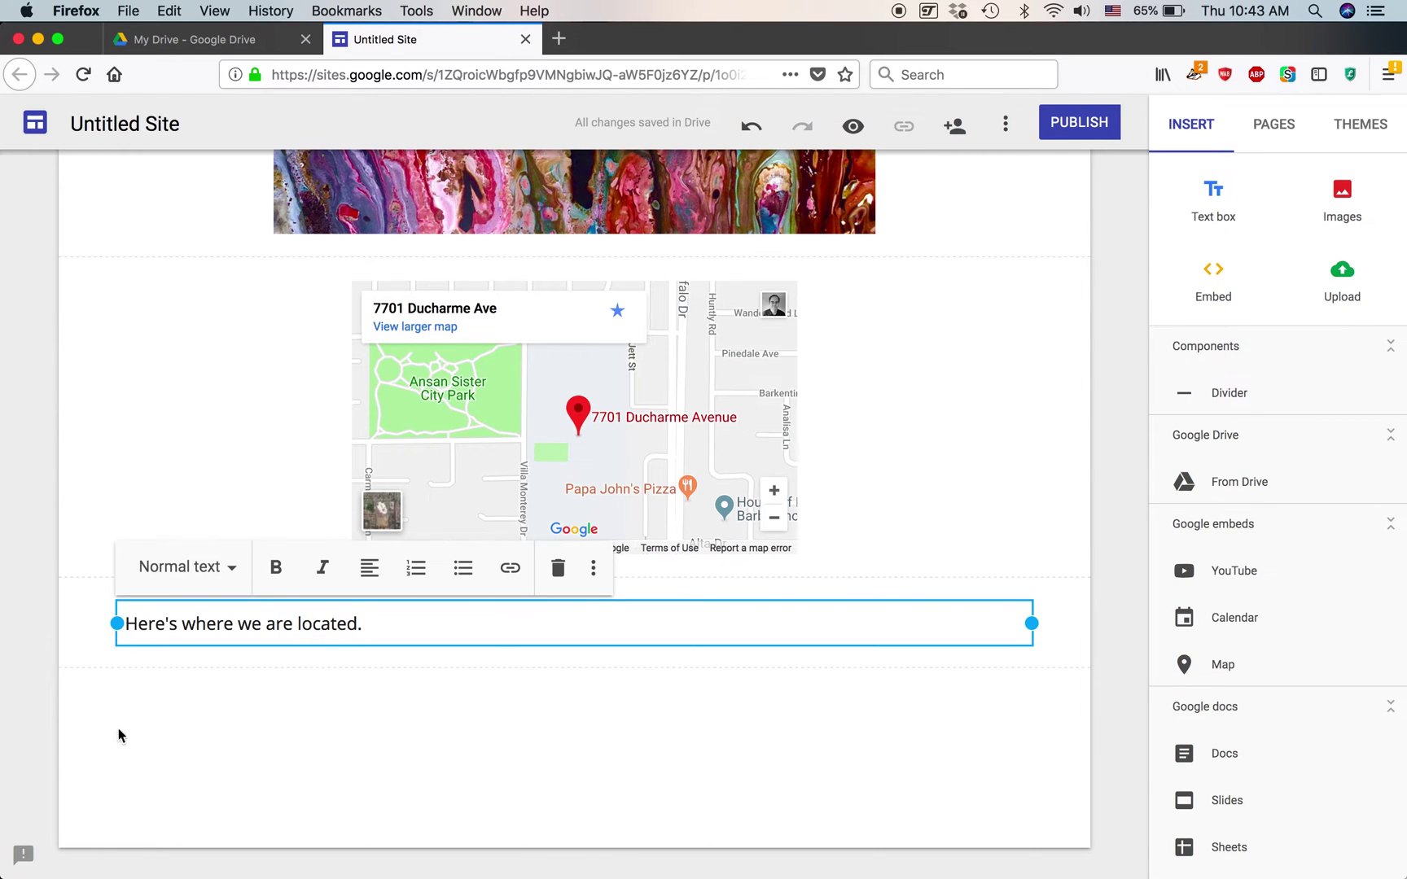
{"action": "left_click", "coordinate": [213, 742]}
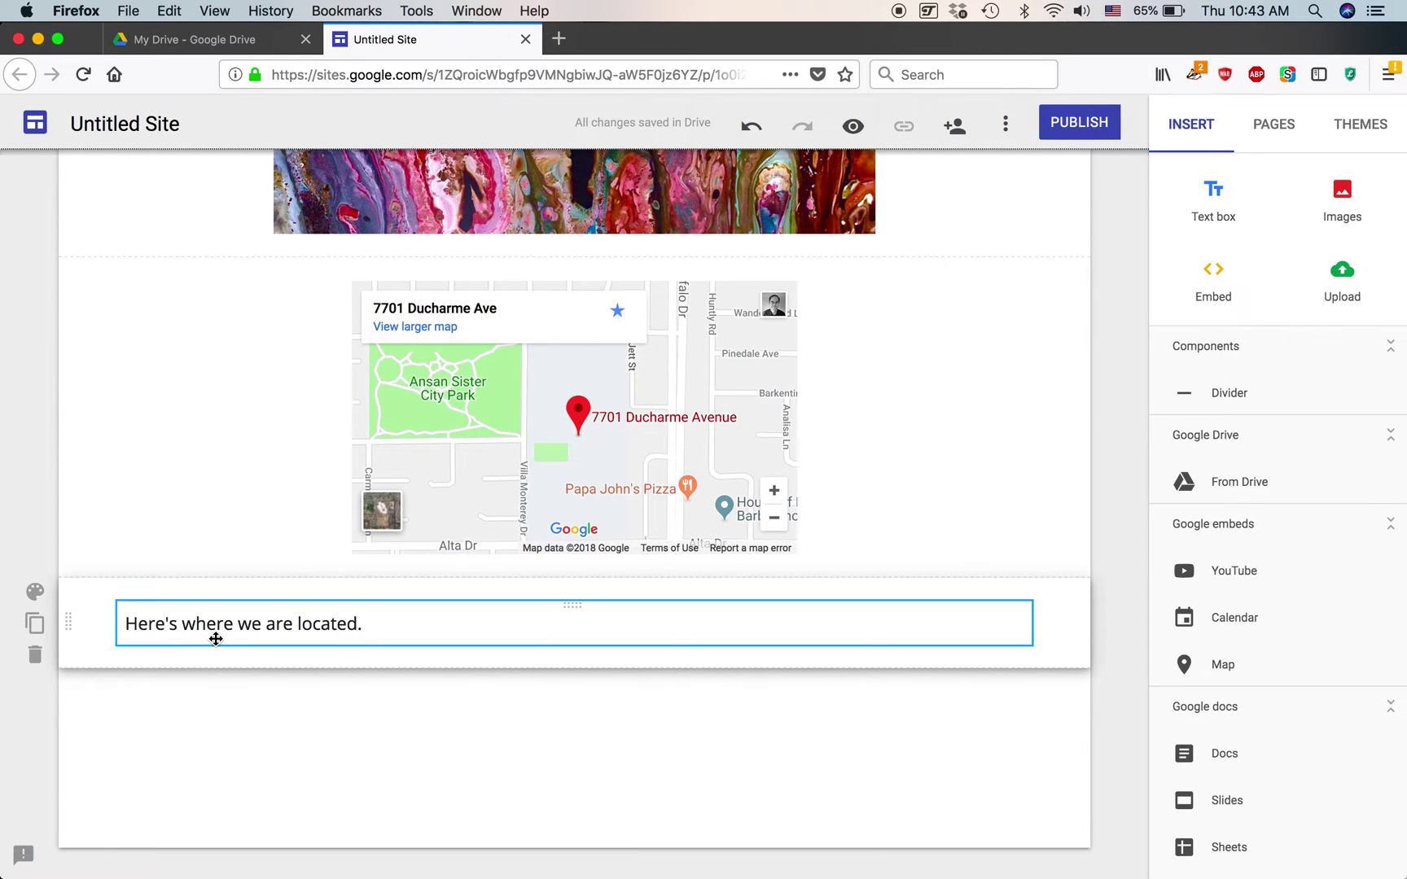
Move the "Here's where we are located." section above the map, directly below the image.
{"action": "left_click_drag", "start_coordinate": [88, 649], "coordinate": [699, 448]}
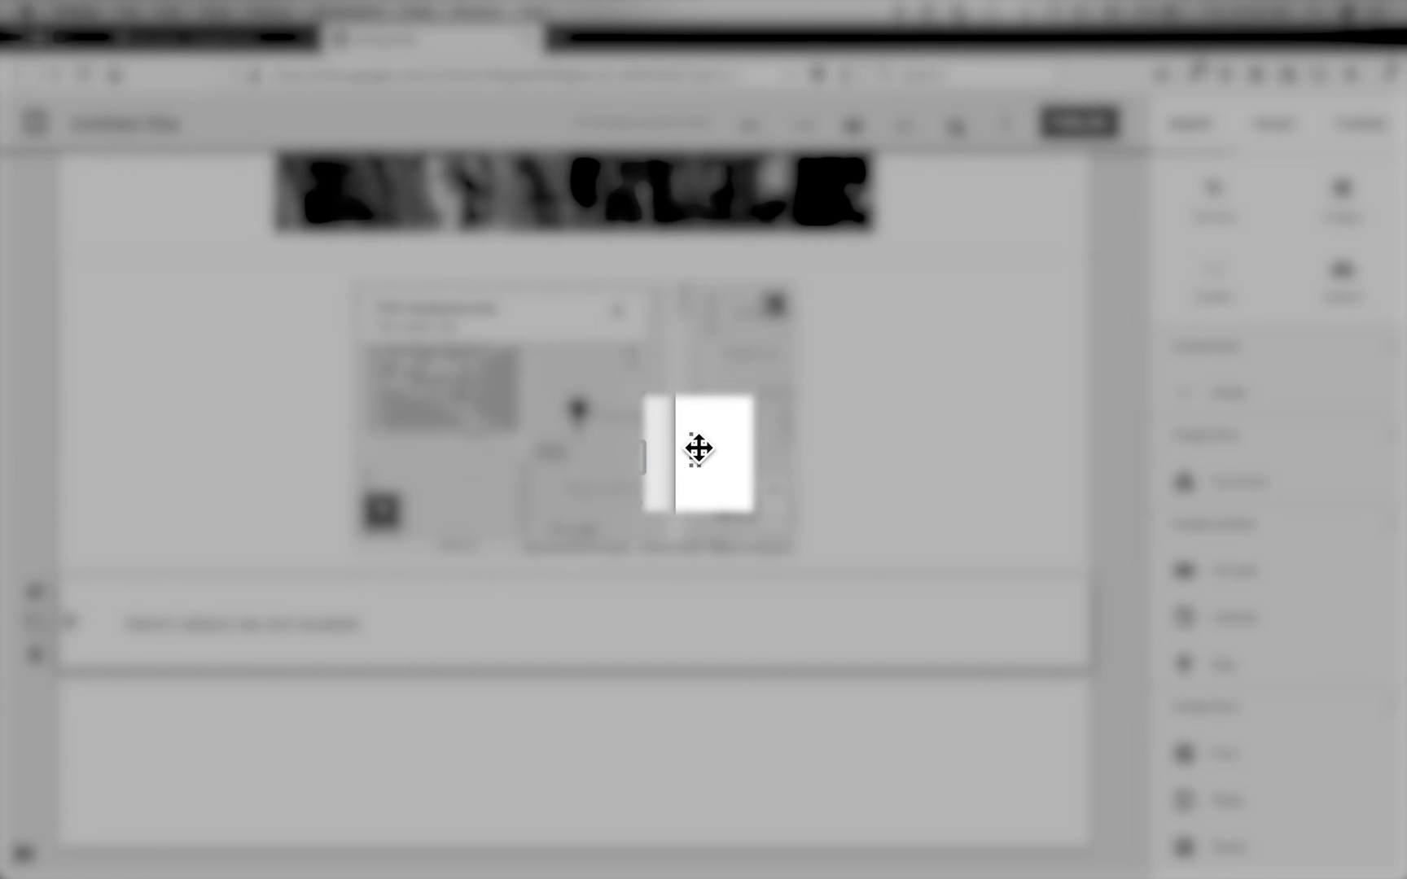
{"action": "left_click_drag", "start_coordinate": [699, 448], "coordinate": [69, 281]}
{"action": "scroll", "coordinate": [902, 774], "scroll_direction": "up", "scroll_amount": 7}
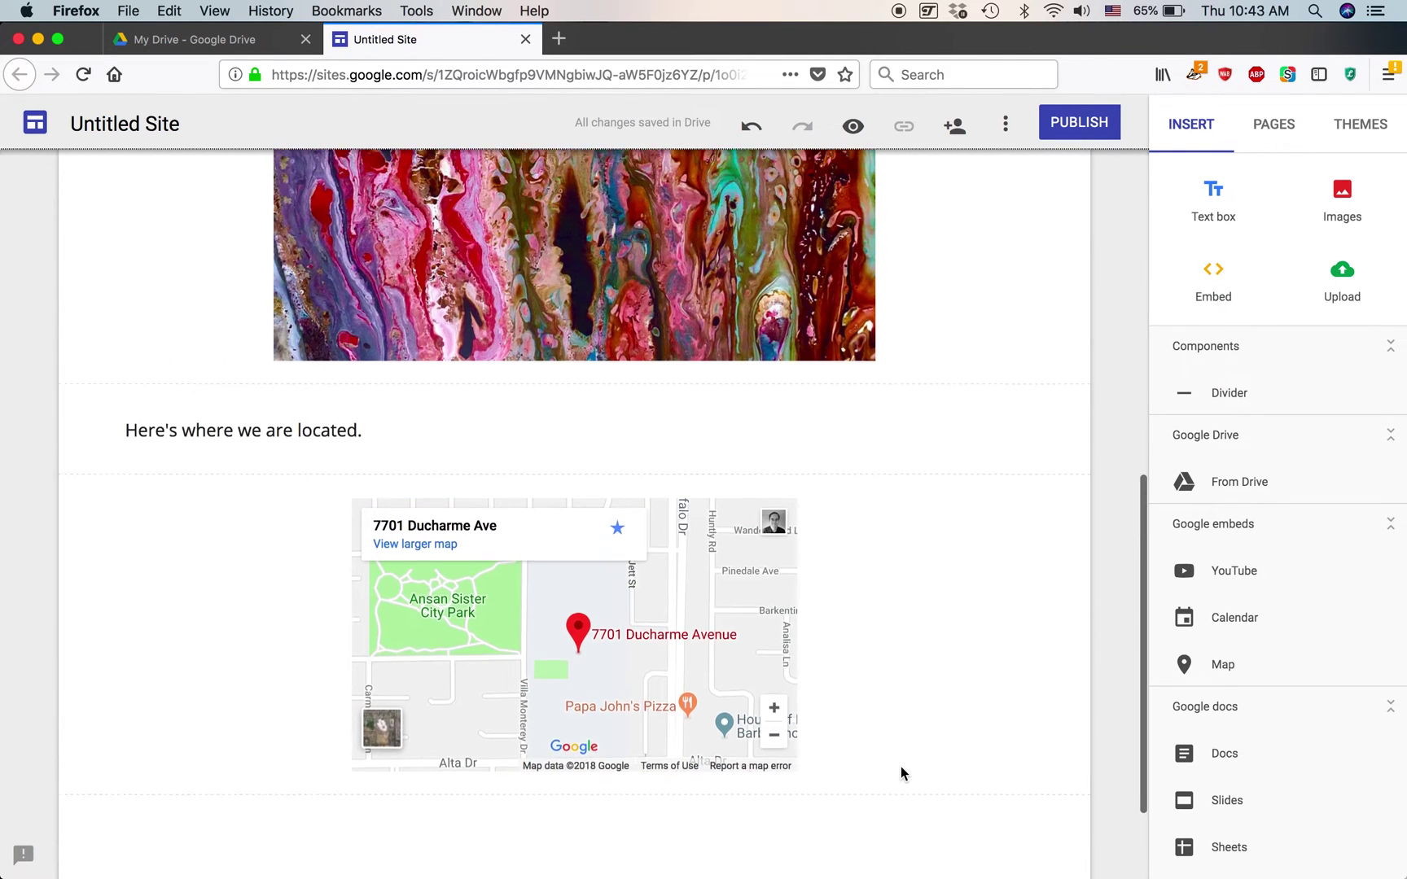
Delete the painting image from the home page.
{"action": "scroll", "coordinate": [901, 766], "scroll_direction": "down", "scroll_amount": 1}
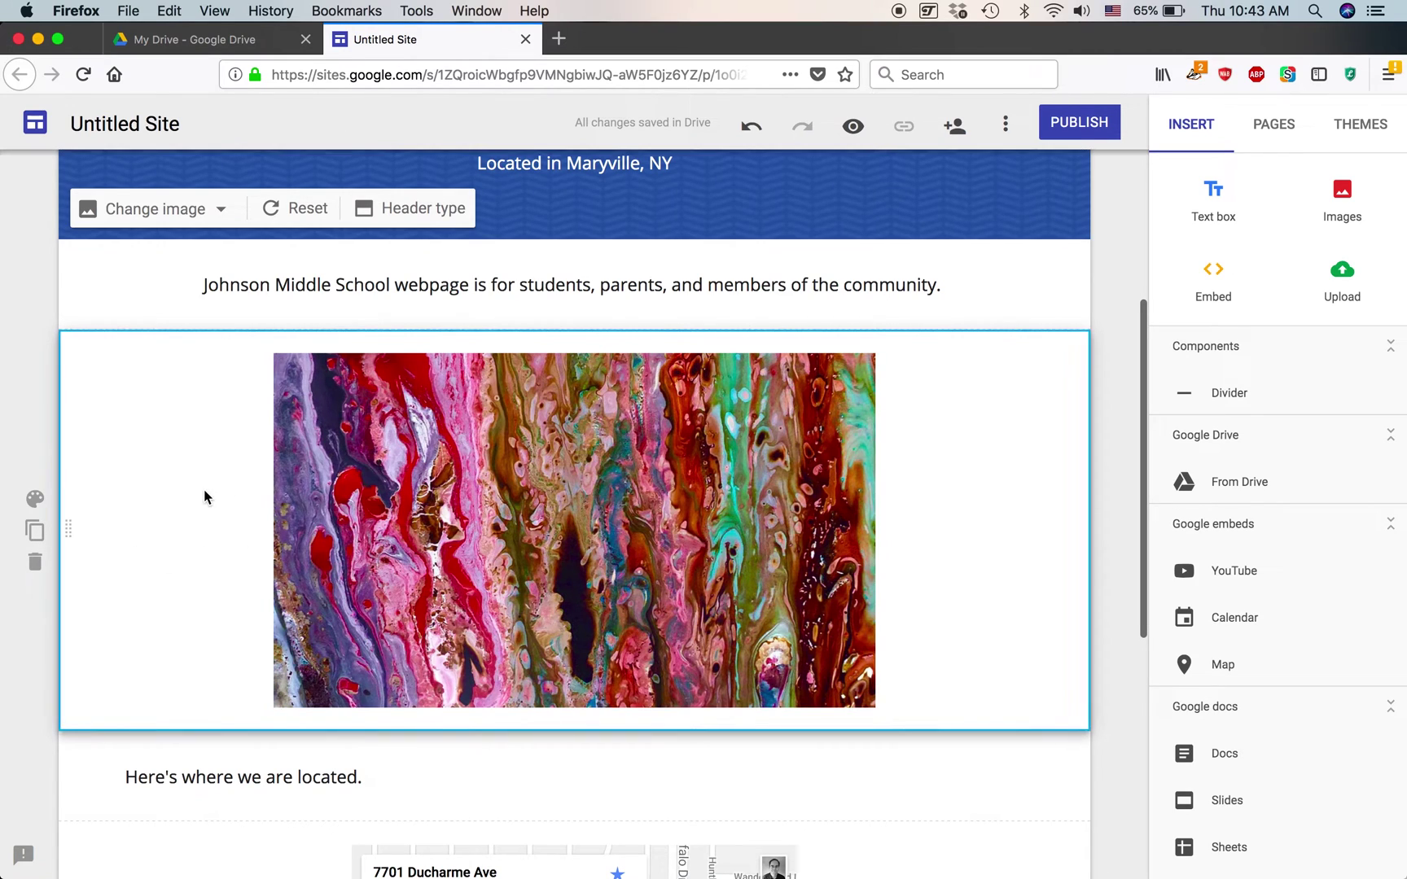
{"action": "left_click", "coordinate": [436, 485]}
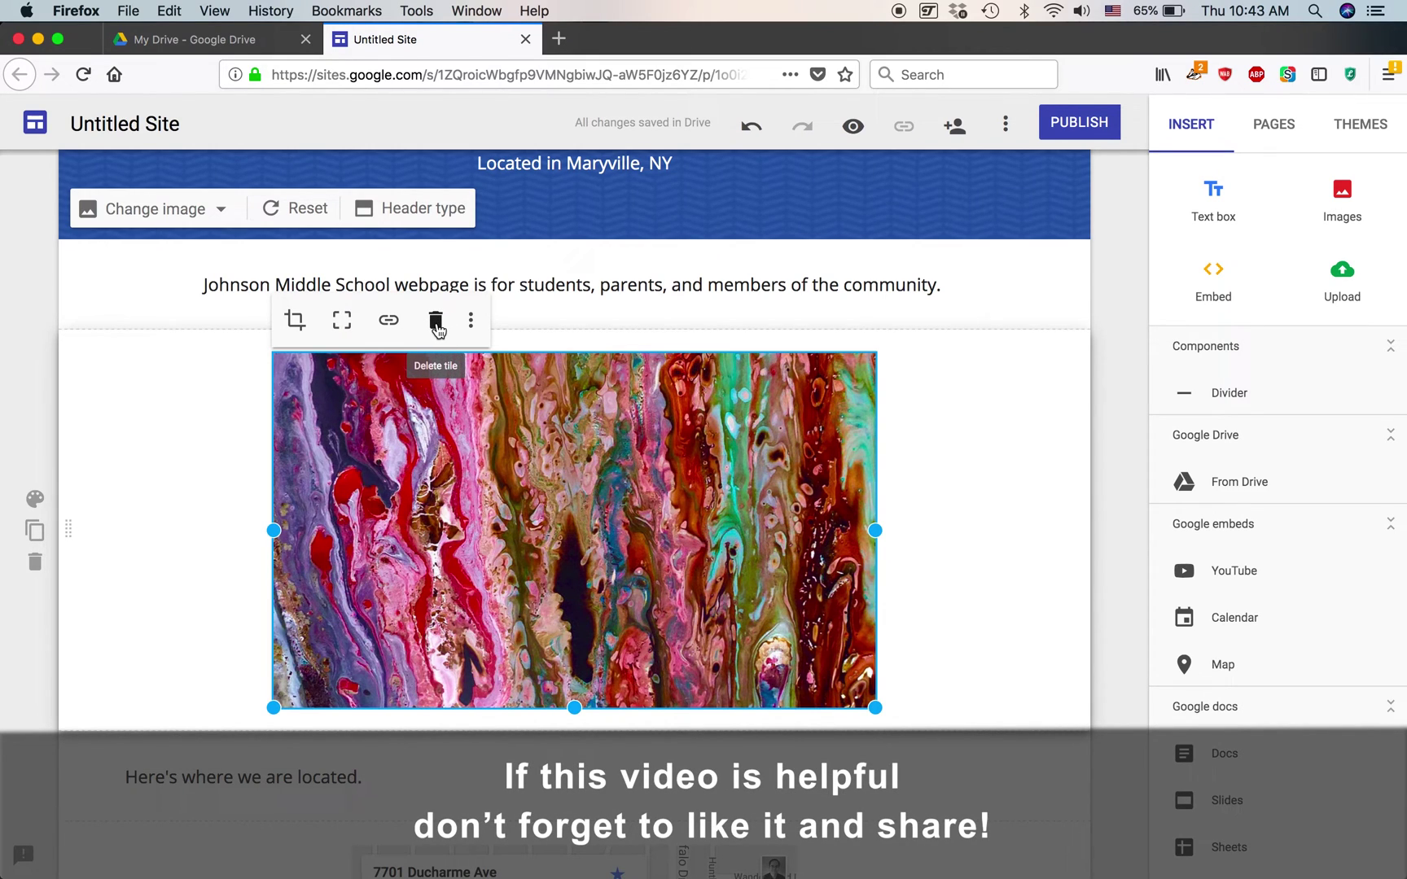
{"action": "left_click", "coordinate": [437, 324]}
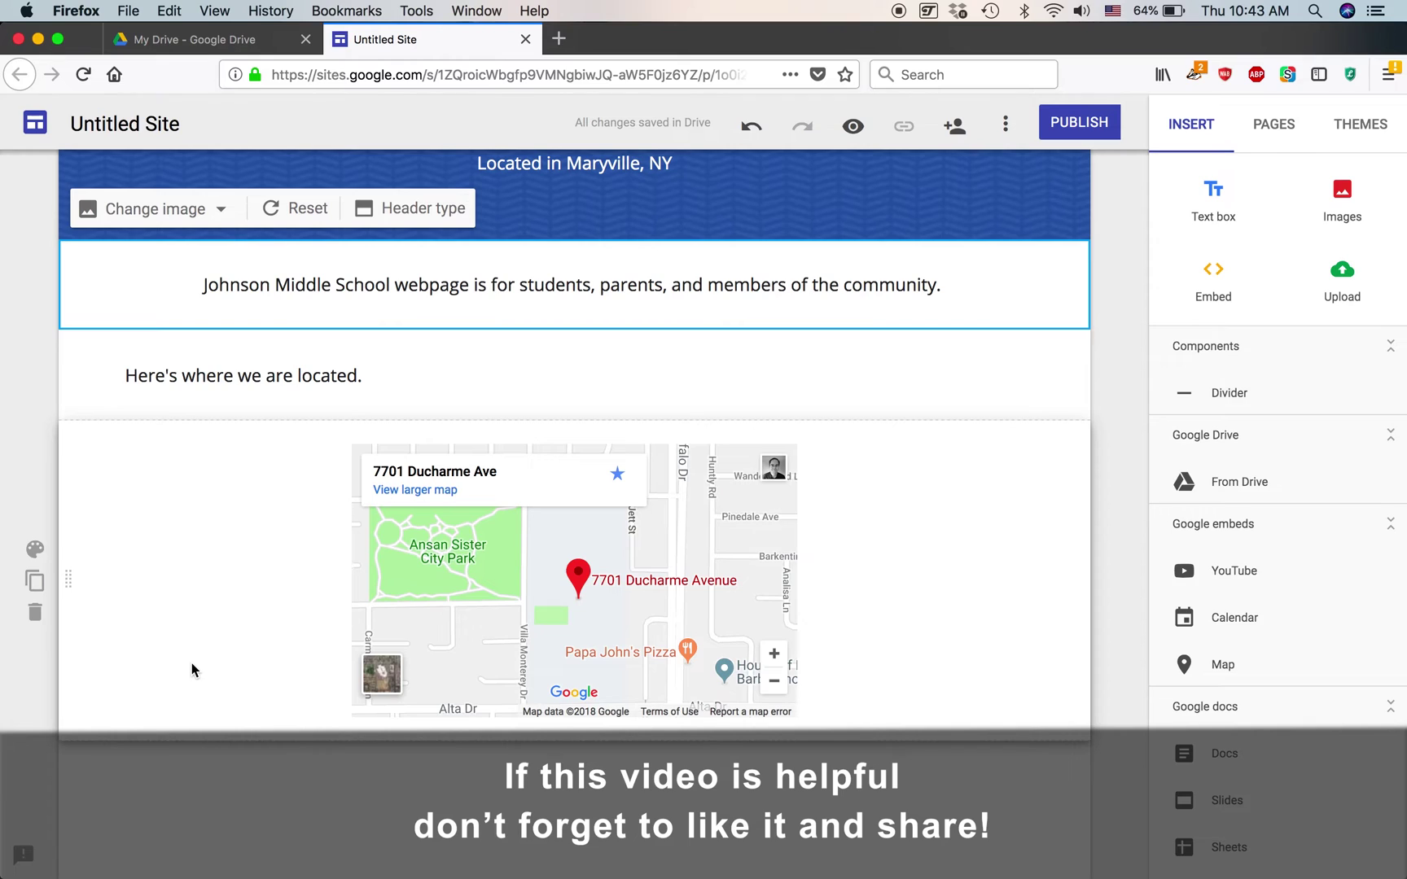
Centre the "Here's where we are located." text above the map.
{"action": "left_click", "coordinate": [257, 379]}
{"action": "left_click_drag", "start_coordinate": [238, 377], "coordinate": [292, 377]}
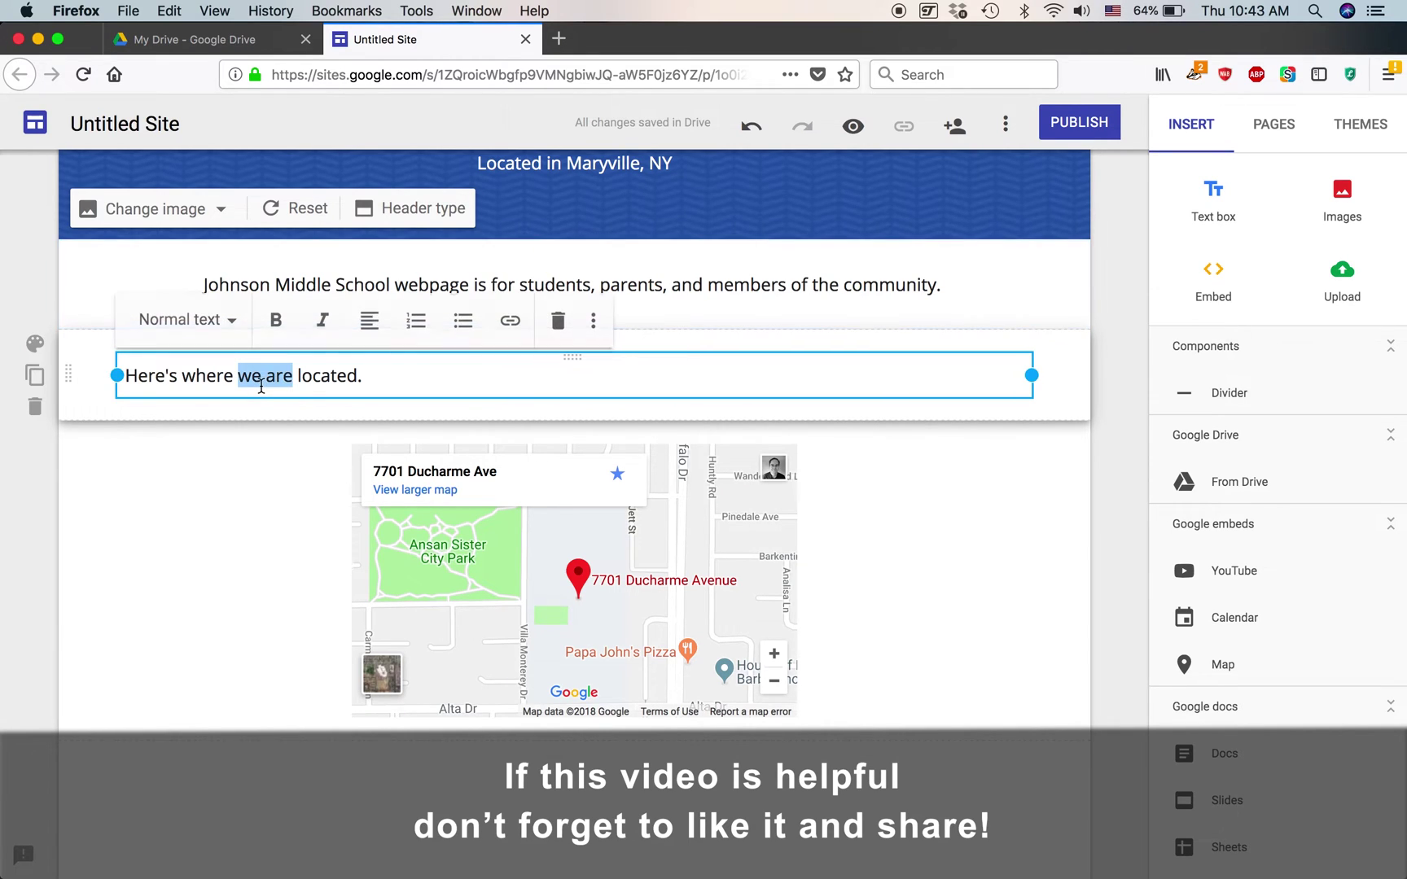
{"action": "triple_click", "coordinate": [261, 383]}
{"action": "left_click", "coordinate": [370, 322]}
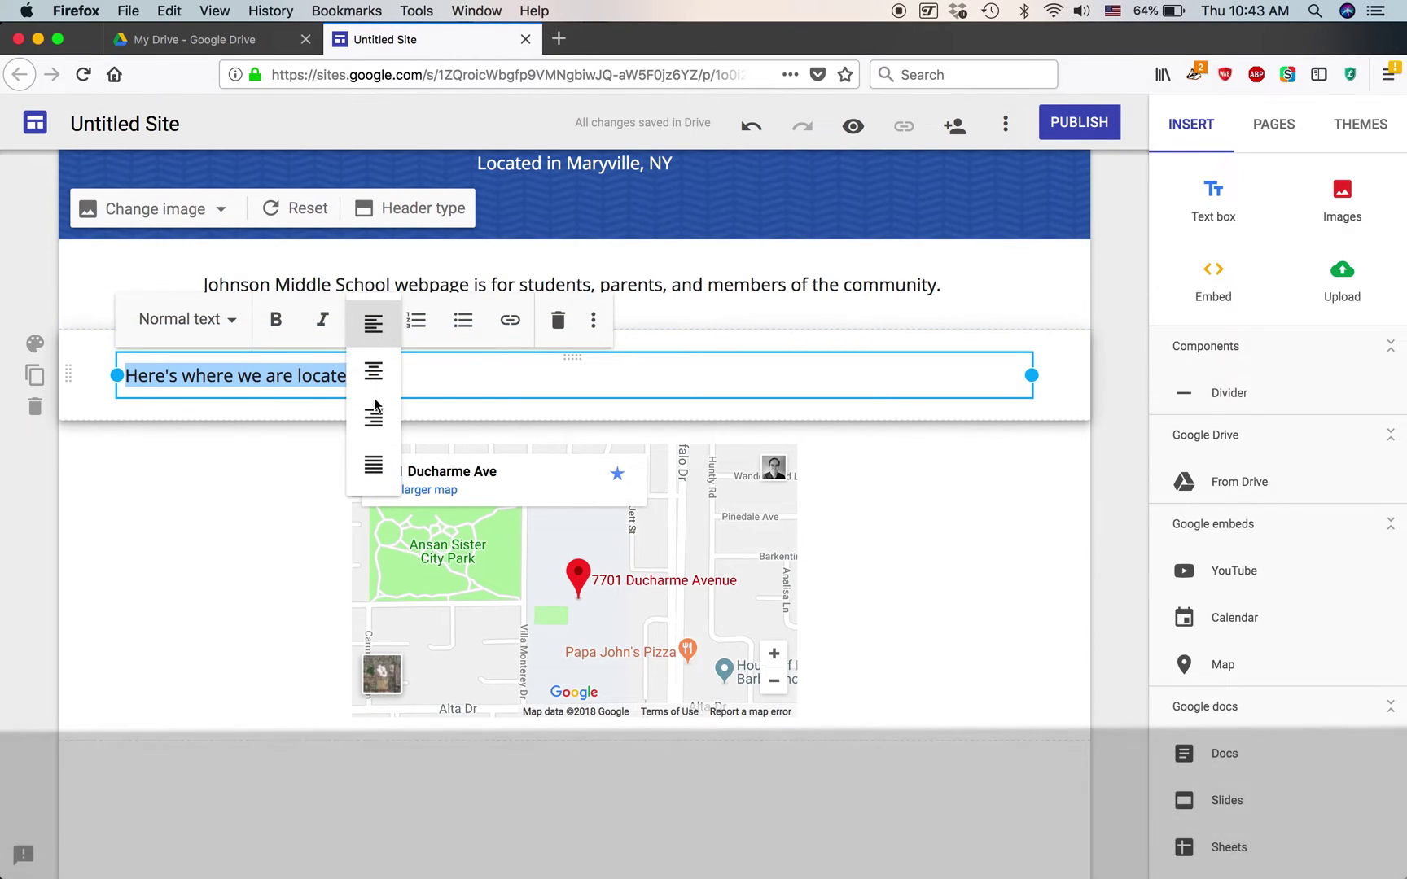
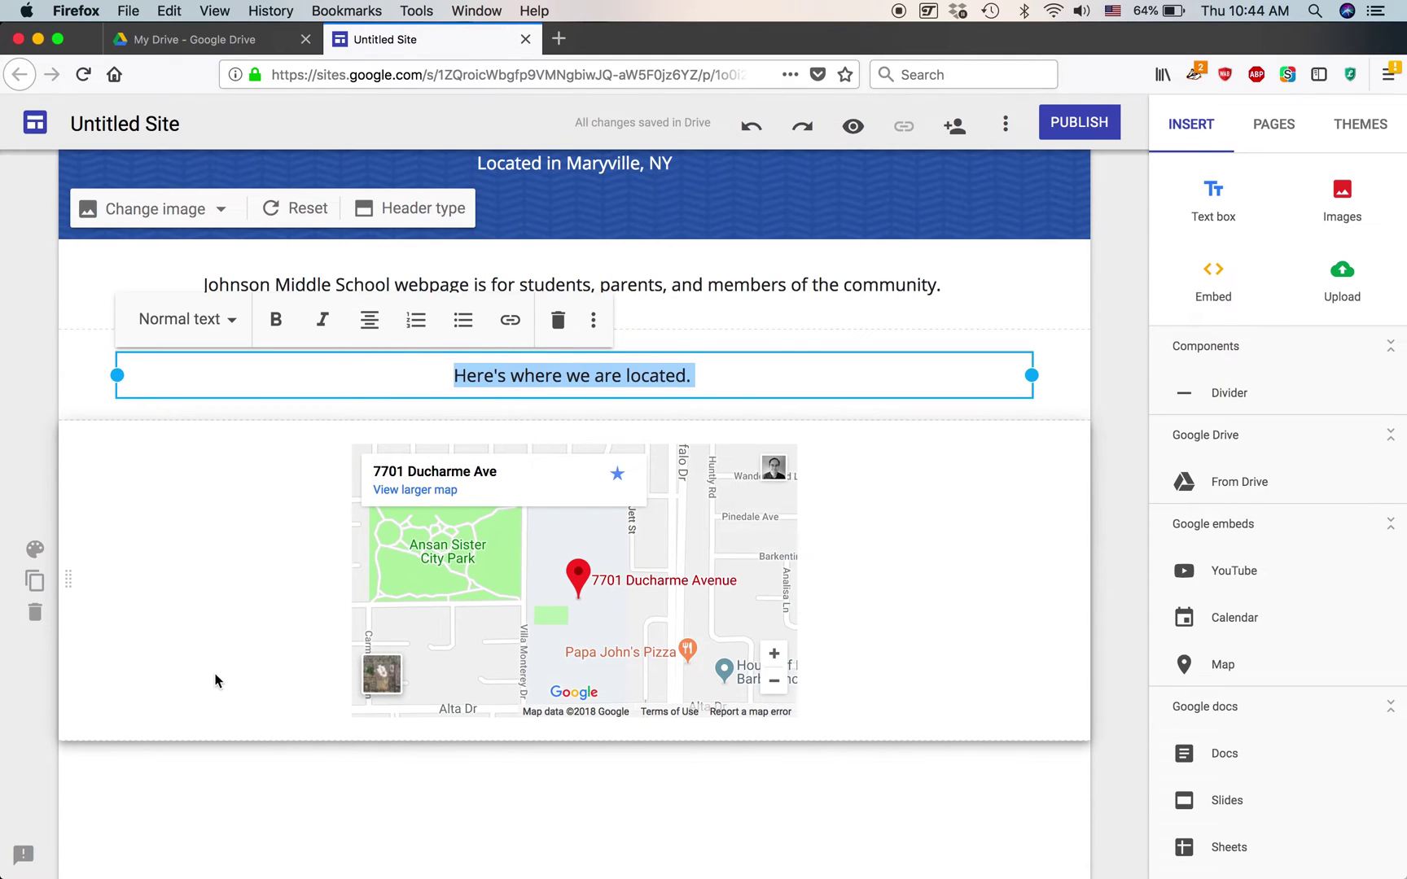
{"action": "left_click", "coordinate": [208, 798]}
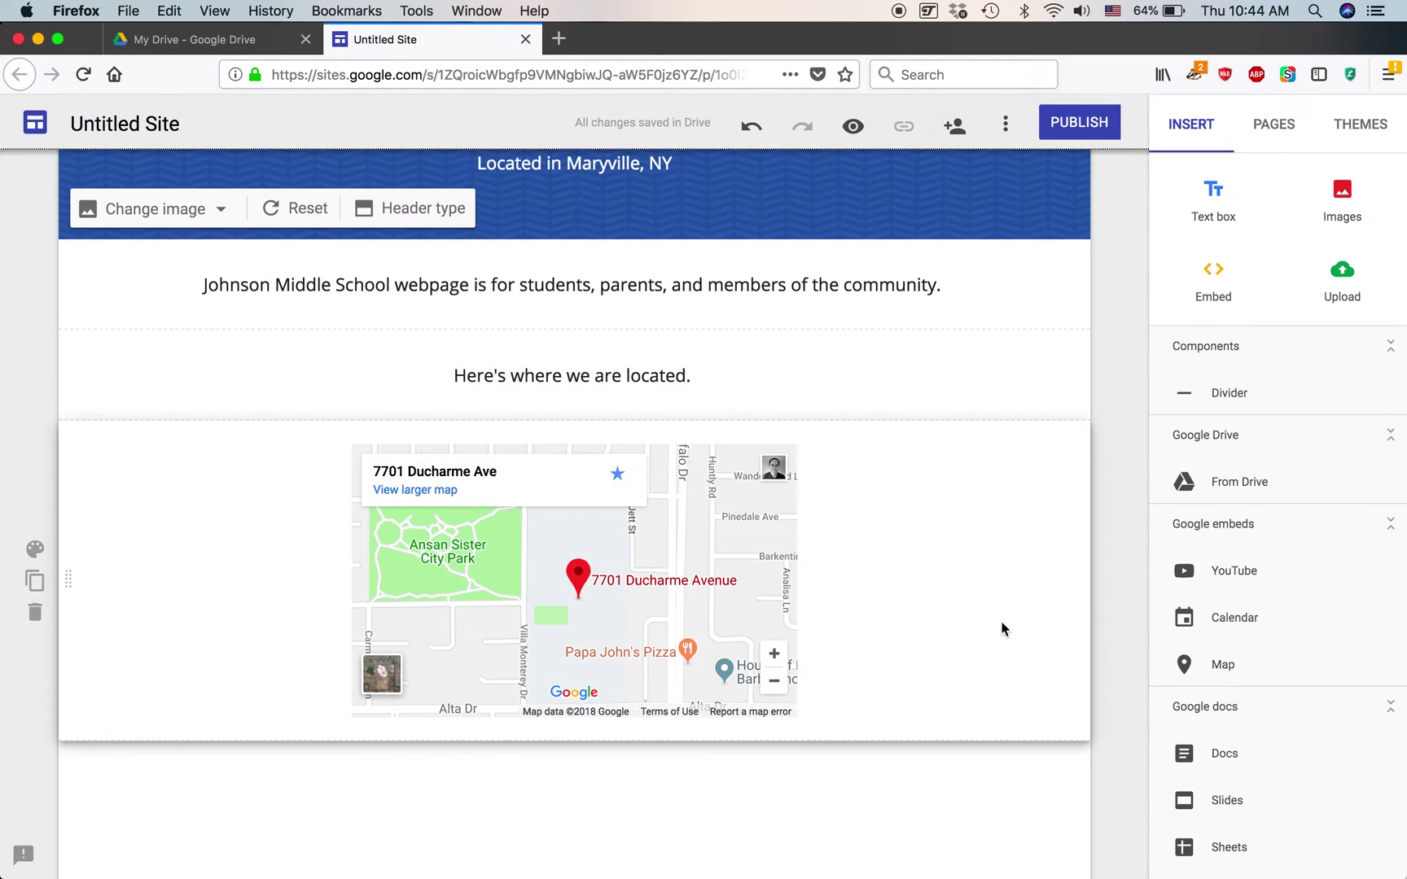
Duplicate the Home page and name the copy "Home page for students".
{"action": "scroll", "coordinate": [1002, 629], "scroll_direction": "up", "scroll_amount": 4}
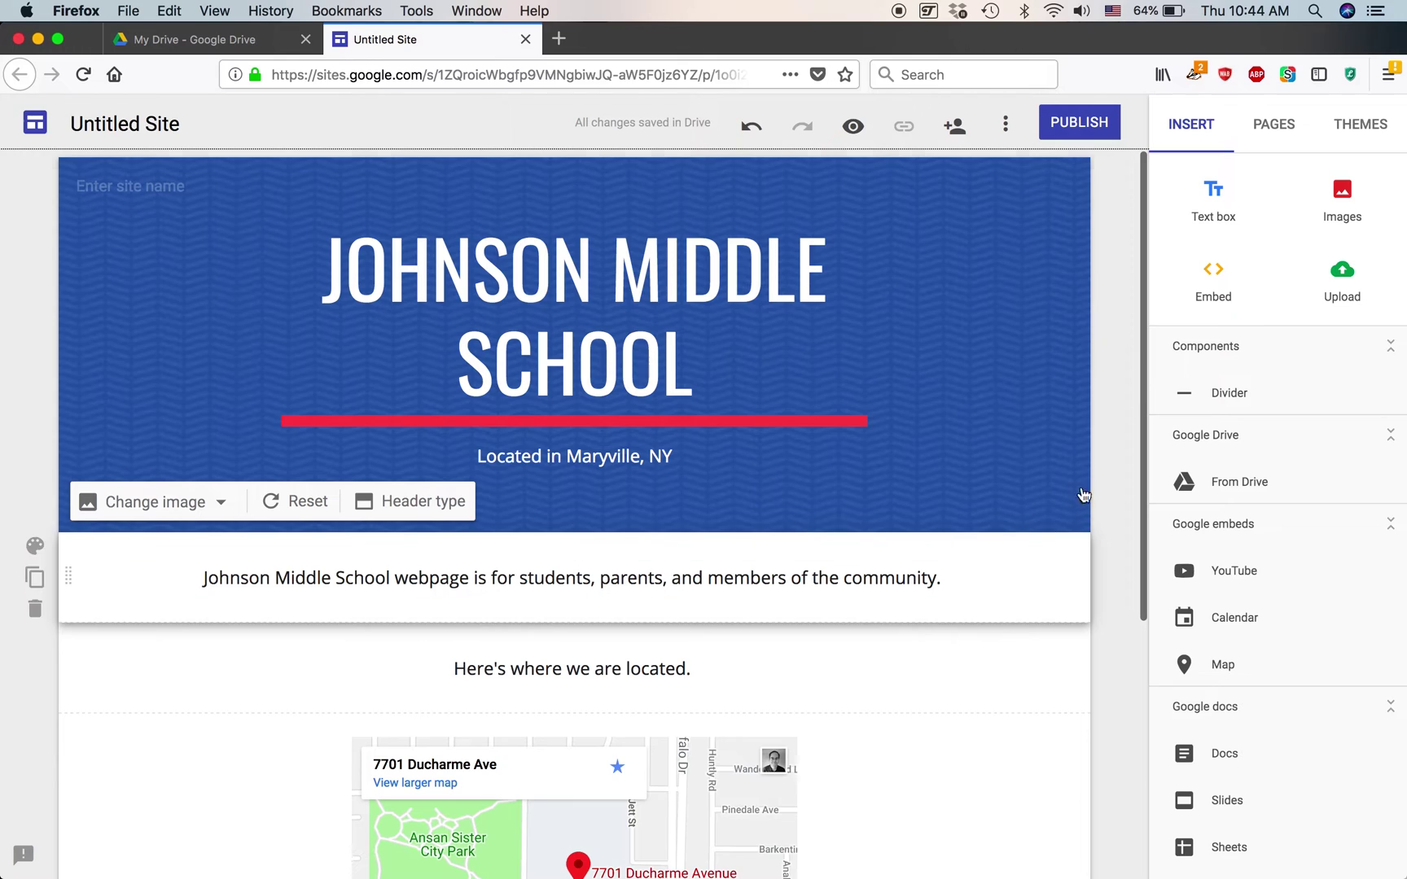
{"action": "left_click", "coordinate": [1281, 133]}
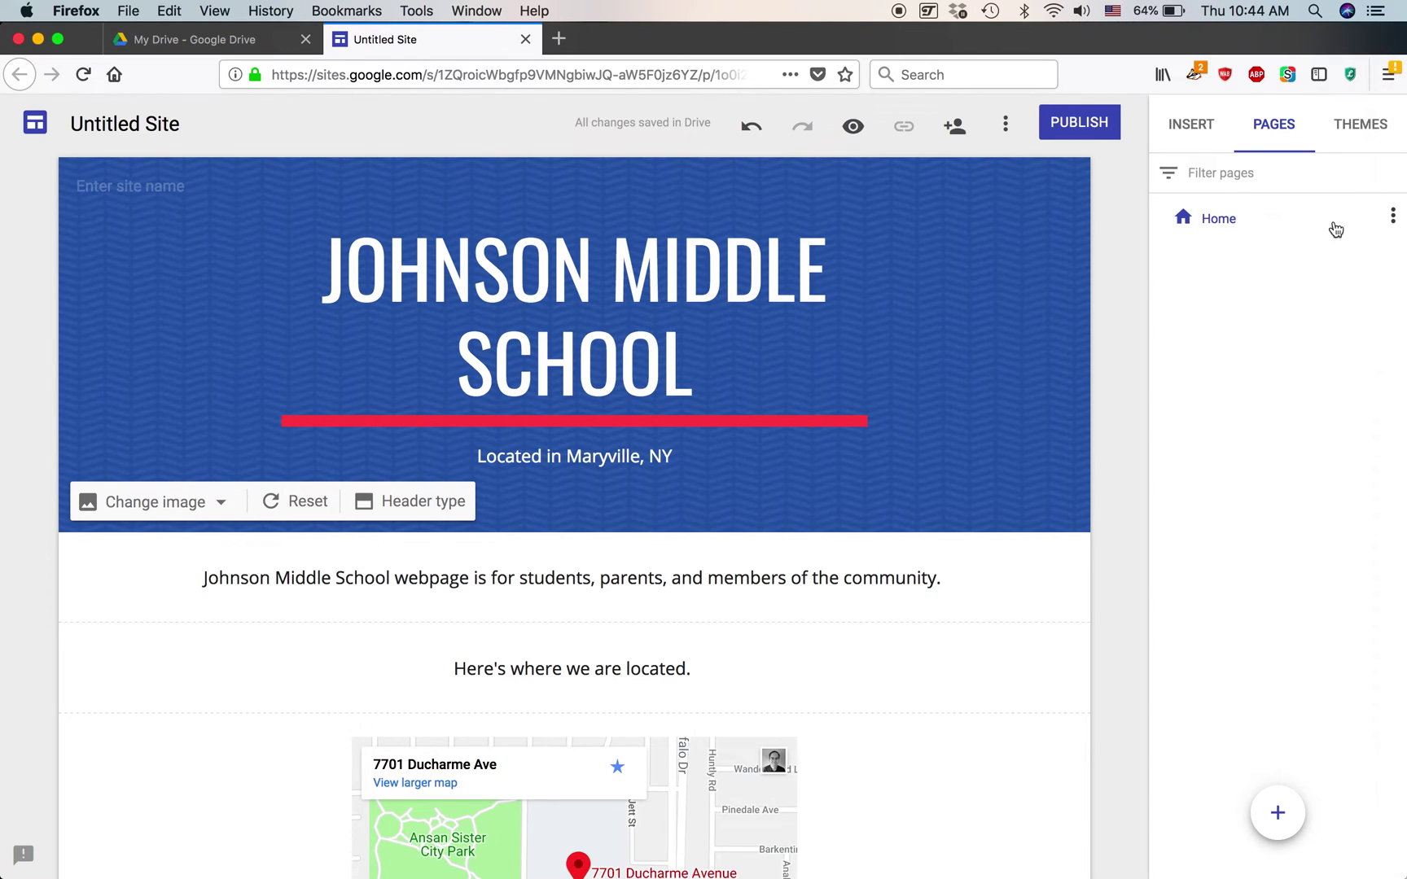
{"action": "left_click", "coordinate": [1392, 220]}
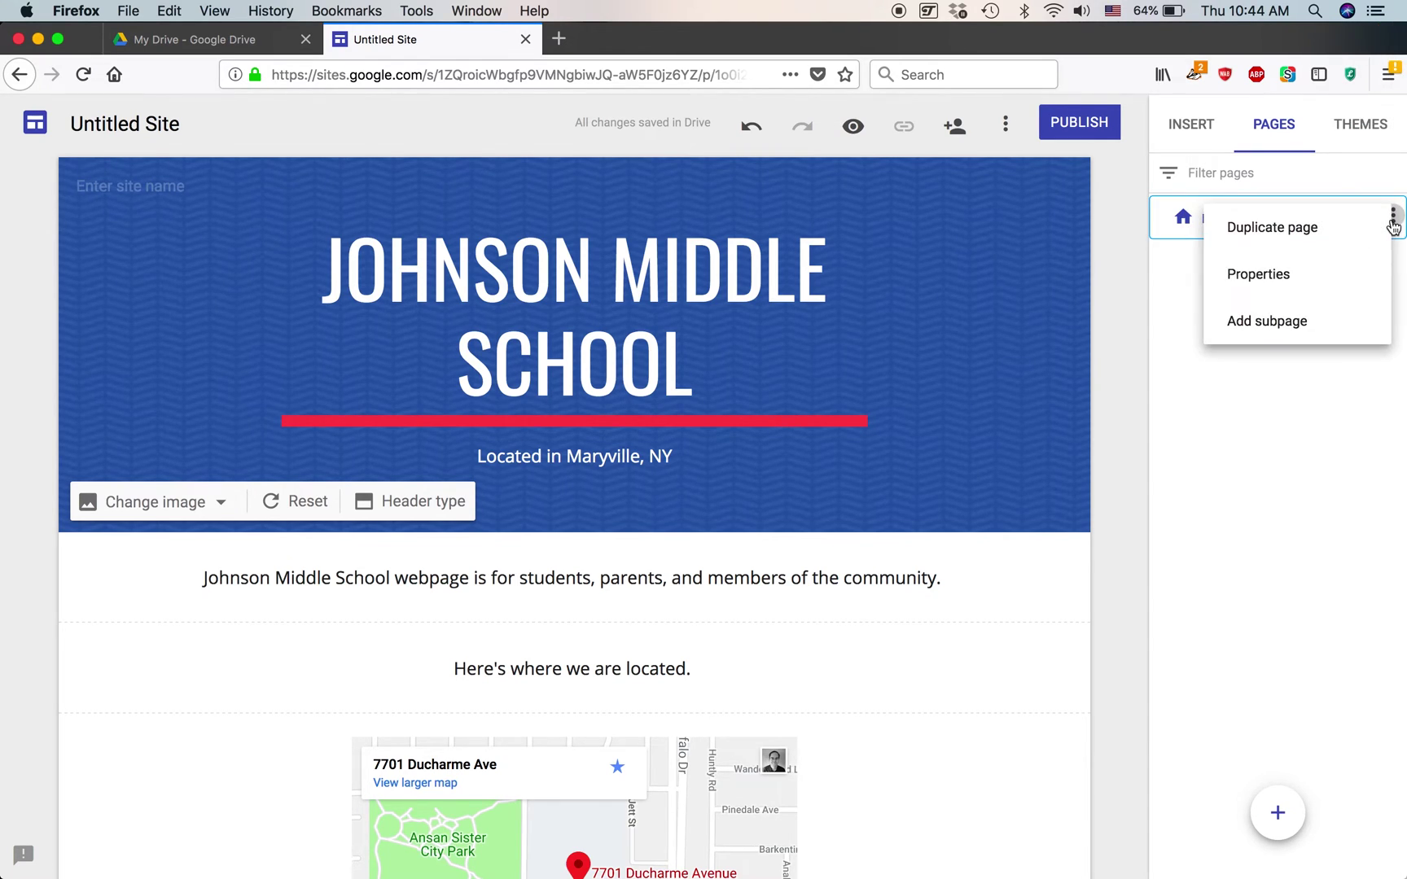
{"action": "left_click", "coordinate": [1331, 233]}
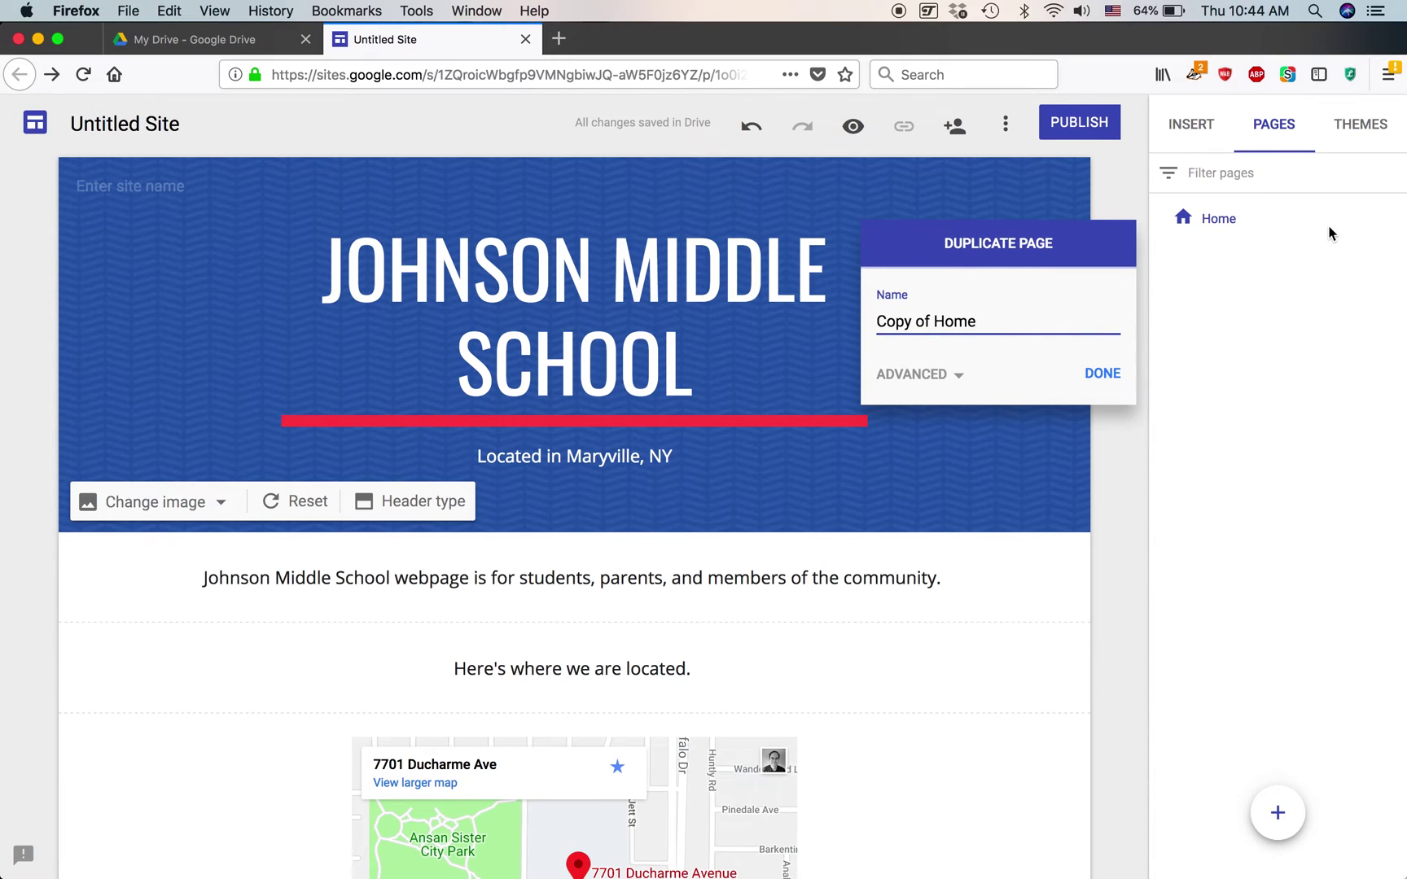
{"action": "key", "text": "alt+shift+Left"}
{"action": "key", "text": "alt+shift+Left"}
{"action": "key", "text": "BackSpace"}
{"action": "type", "text": "page for students"}
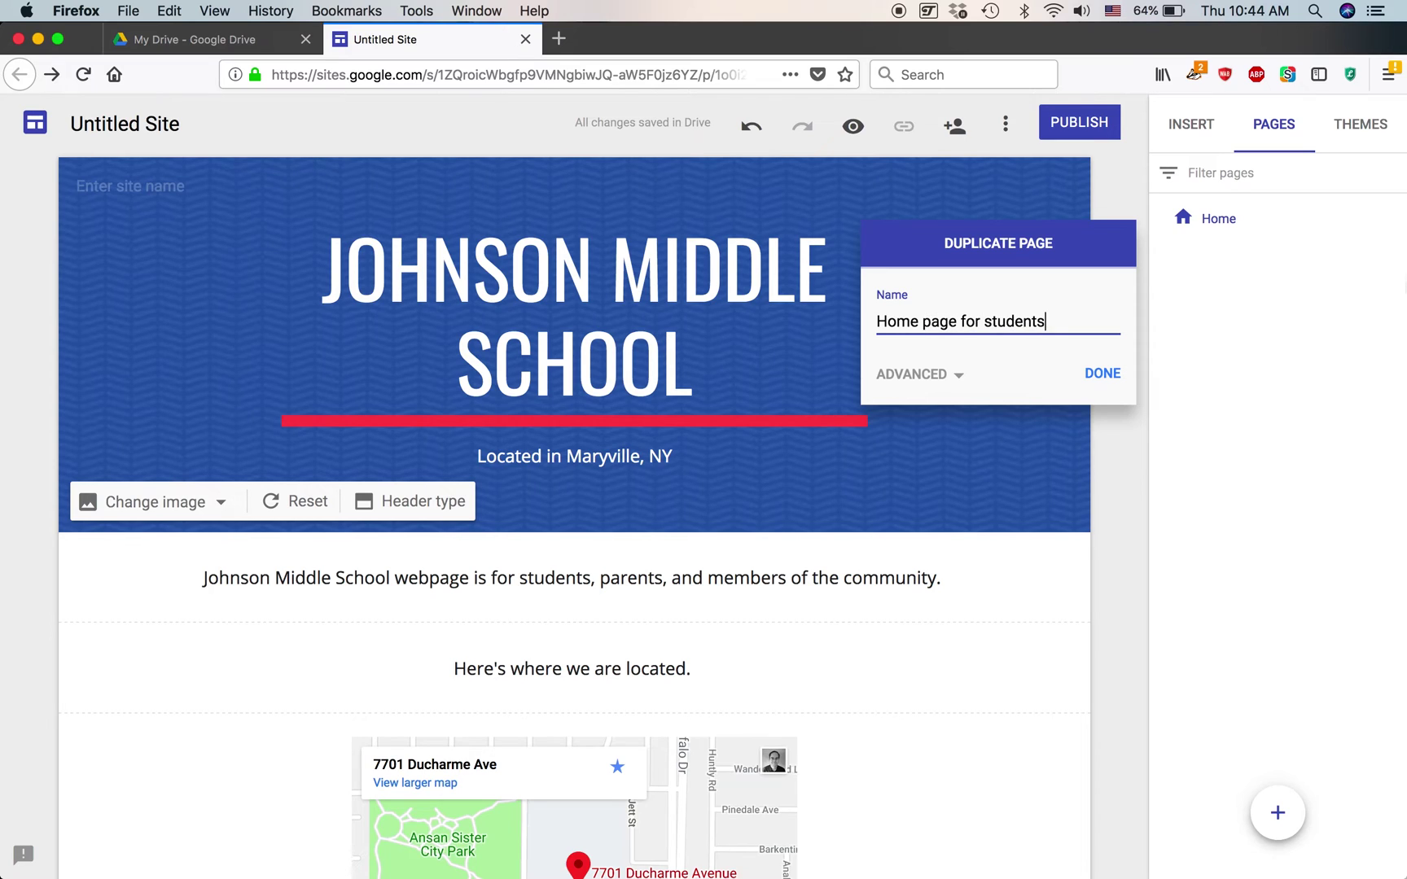
{"action": "left_click", "coordinate": [1104, 376]}
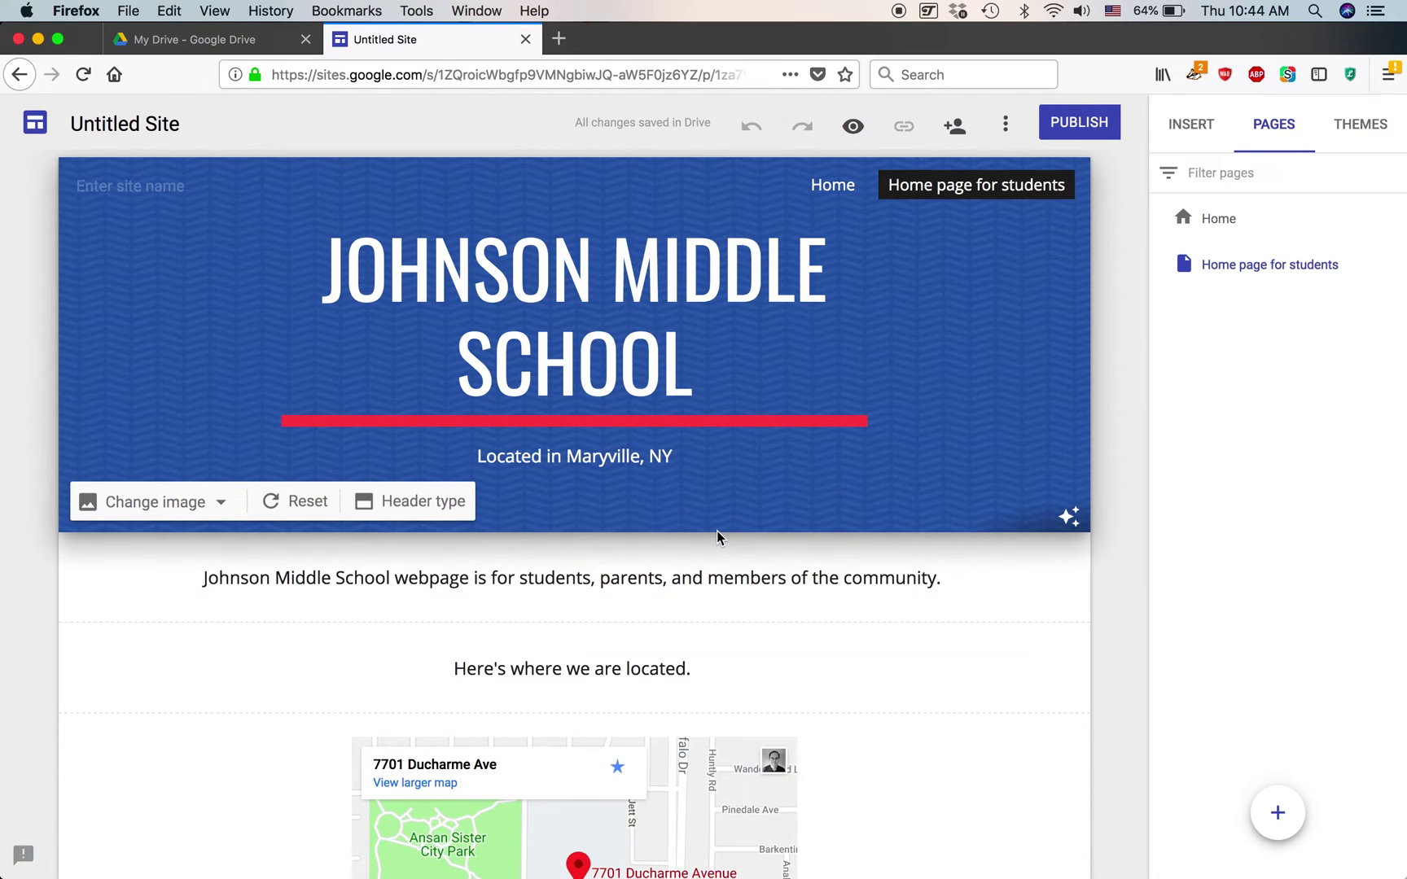
Change the student page's subtitle to "Student Portal" and shorten its introductory sentence to "Johnson Middle School webpage is for students".
{"action": "triple_click", "coordinate": [566, 449]}
{"action": "type", "text": "Student Portal"}
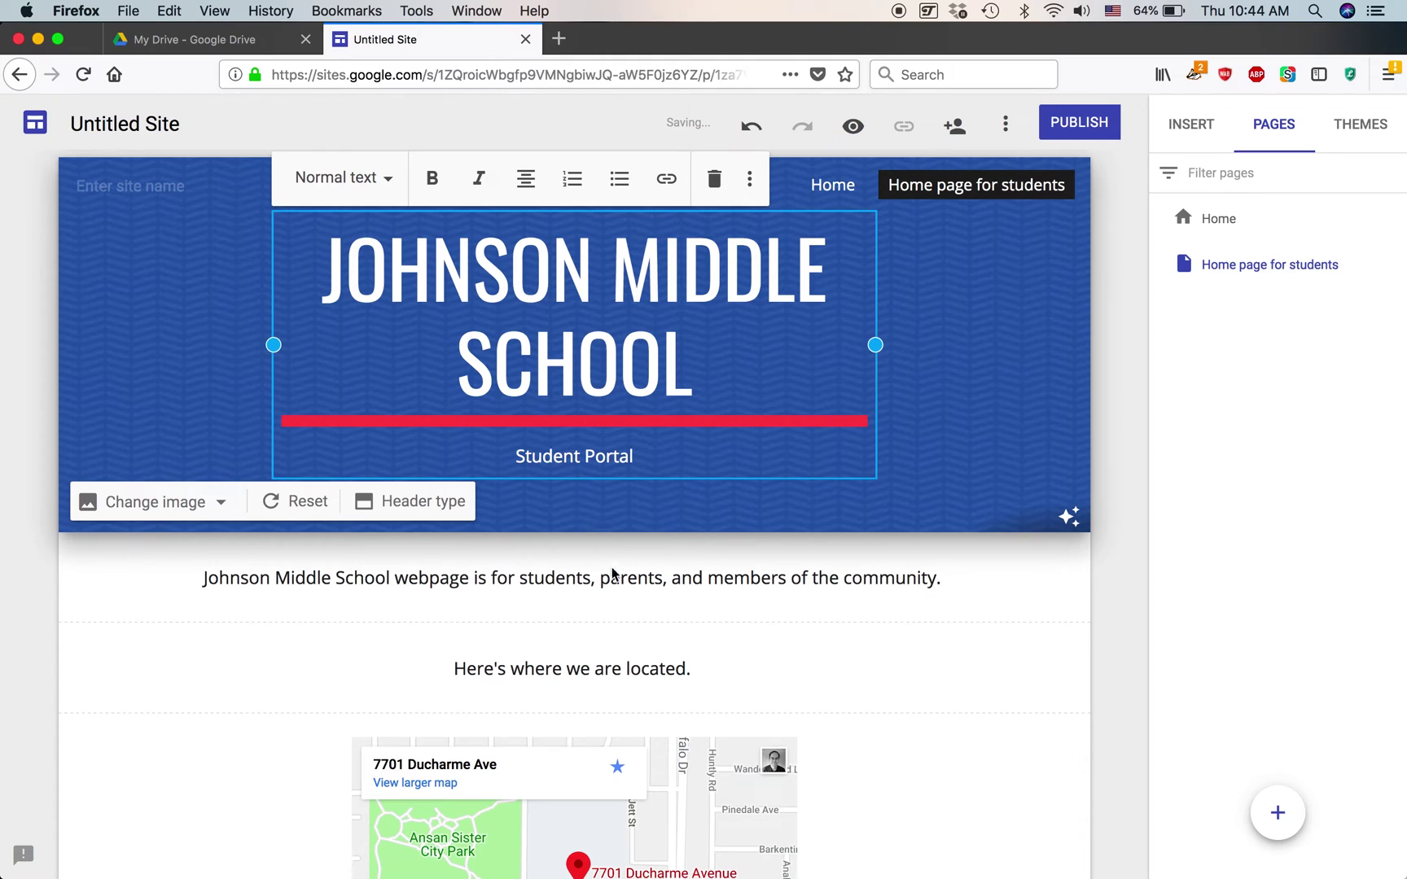
{"action": "left_click", "coordinate": [562, 583]}
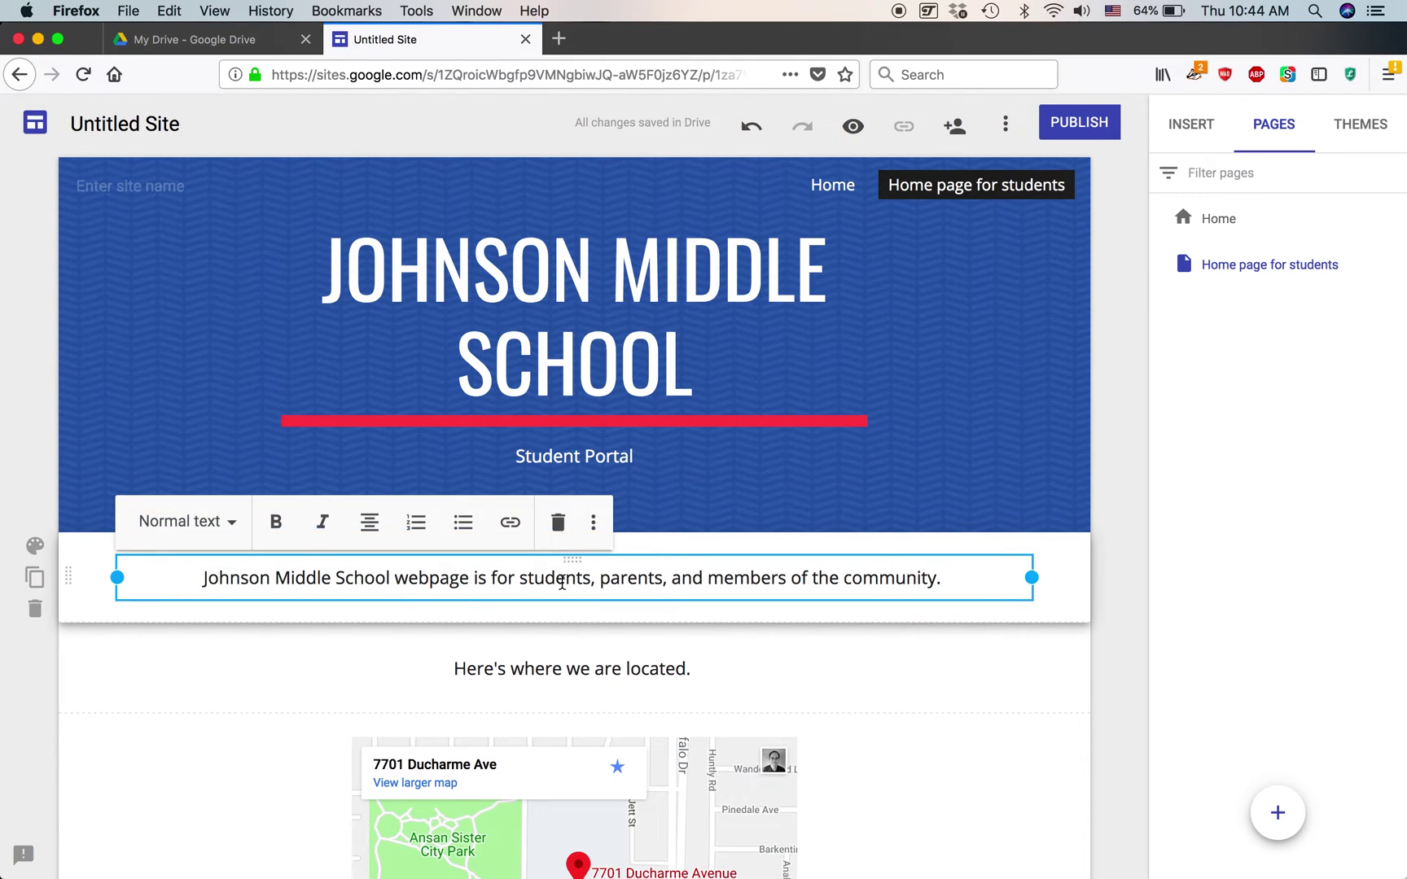
{"action": "left_click_drag", "start_coordinate": [592, 578], "coordinate": [943, 578]}
{"action": "key", "text": "BackSpace"}
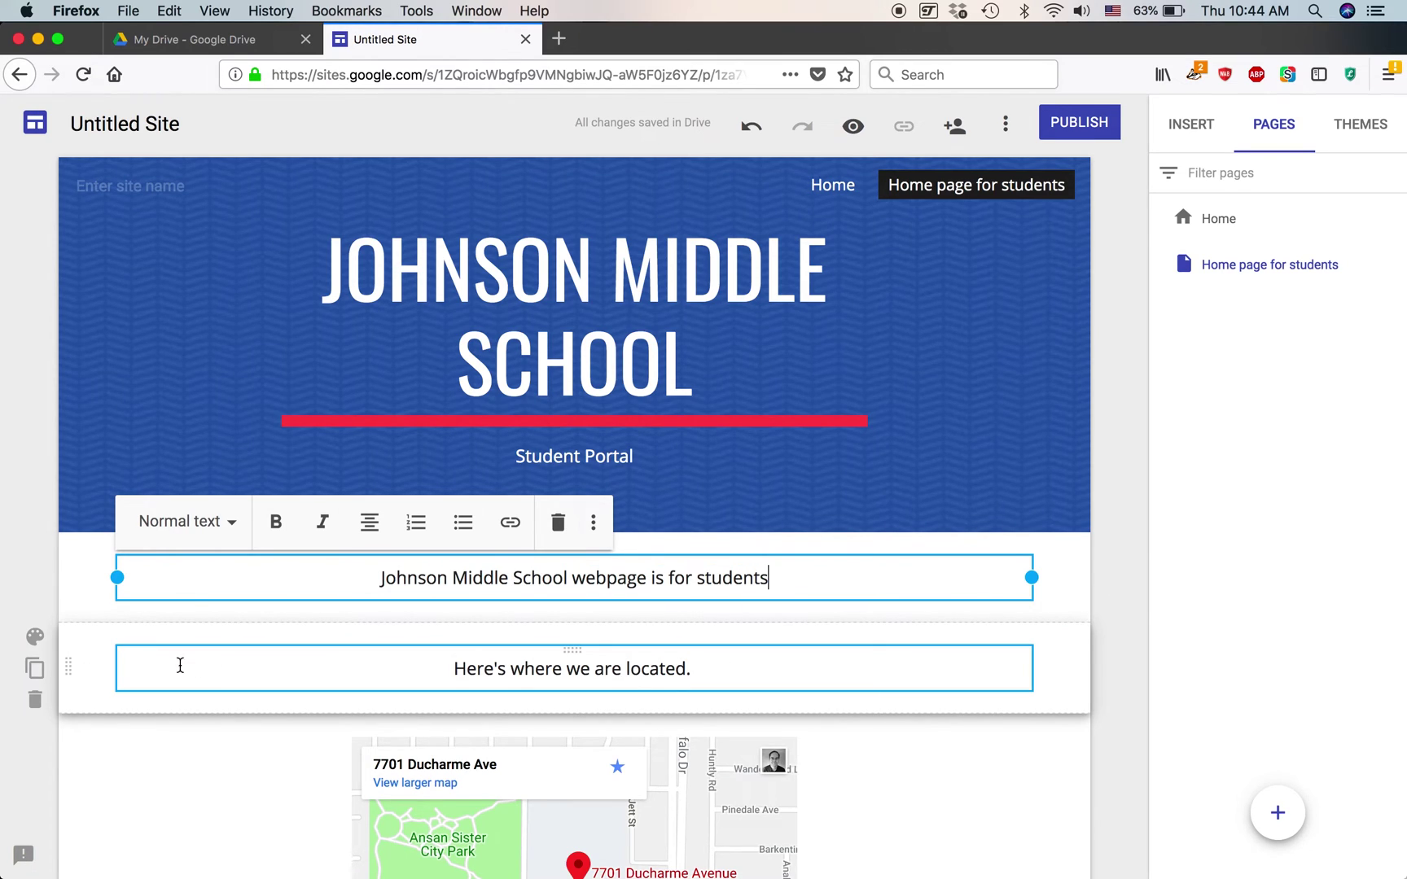
Delete the location text section and the map section from the student page.
{"action": "left_click", "coordinate": [34, 703]}
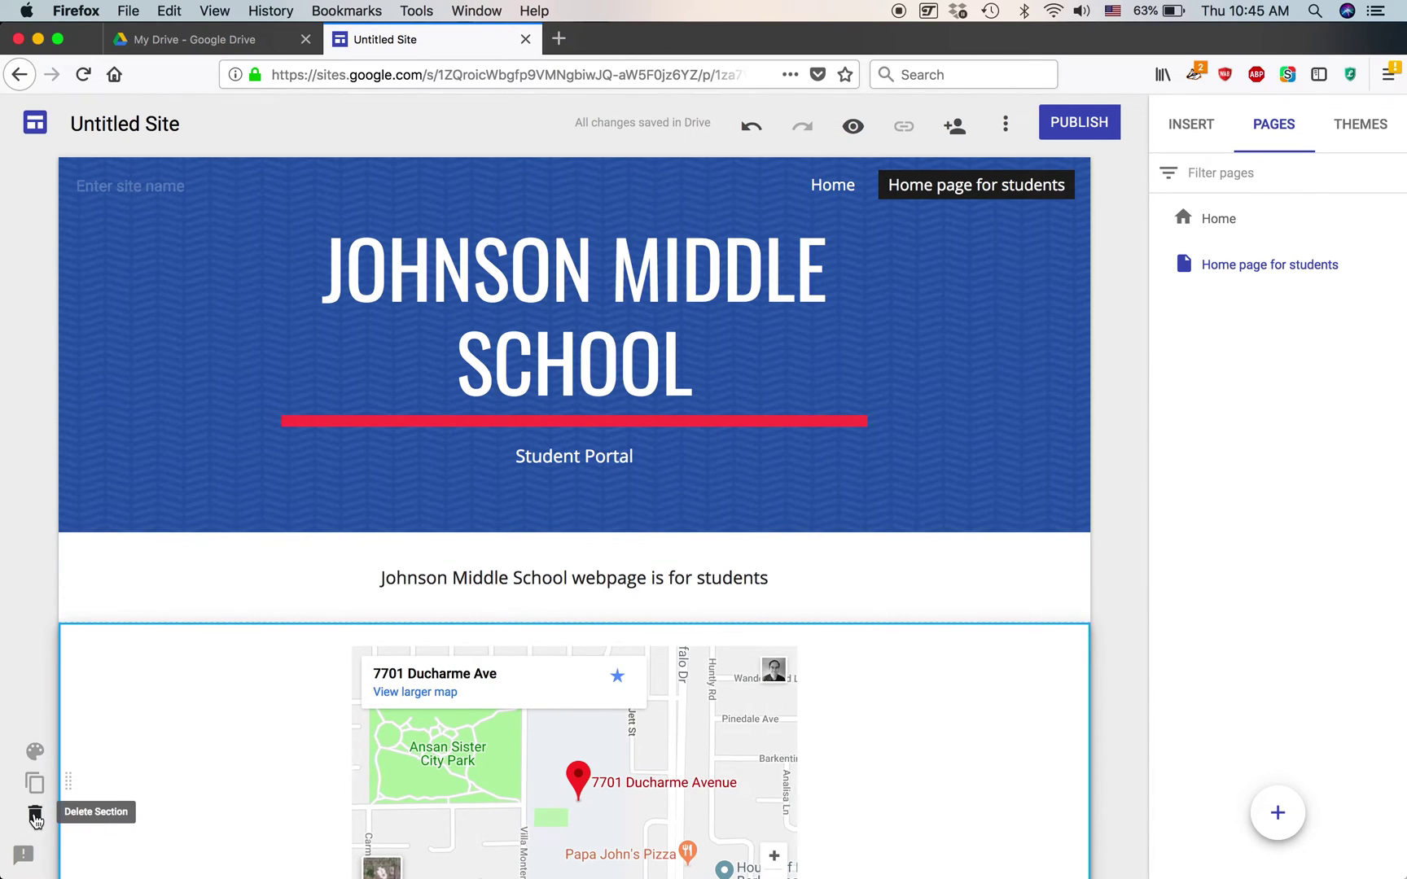
{"action": "left_click", "coordinate": [35, 814]}
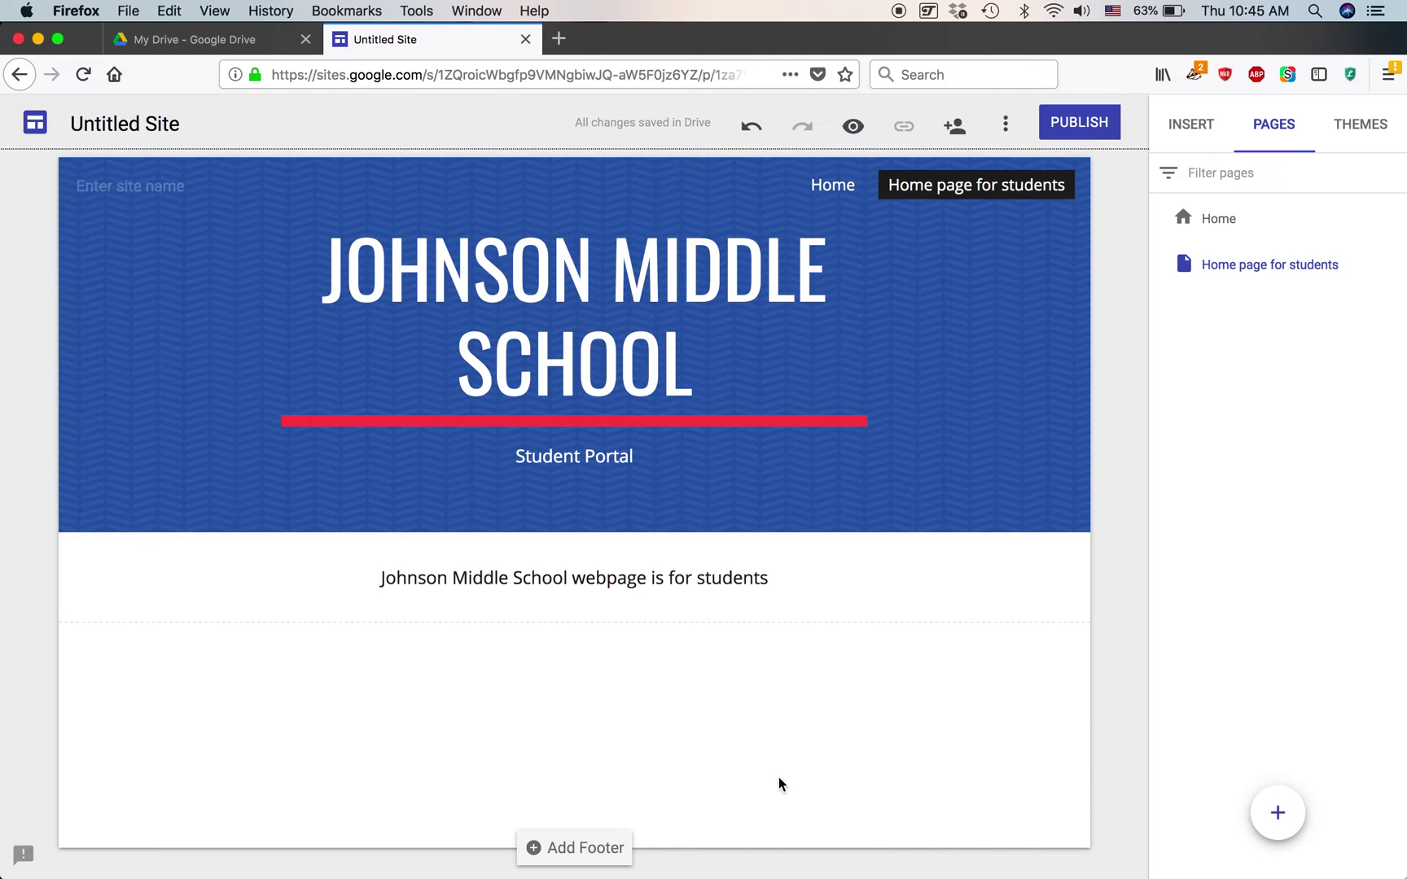
Search Google Drive for "Student" and insert the document "CMS WoW Curriculum reaction" into the student page.
{"action": "mouse_move", "coordinate": [1278, 814]}
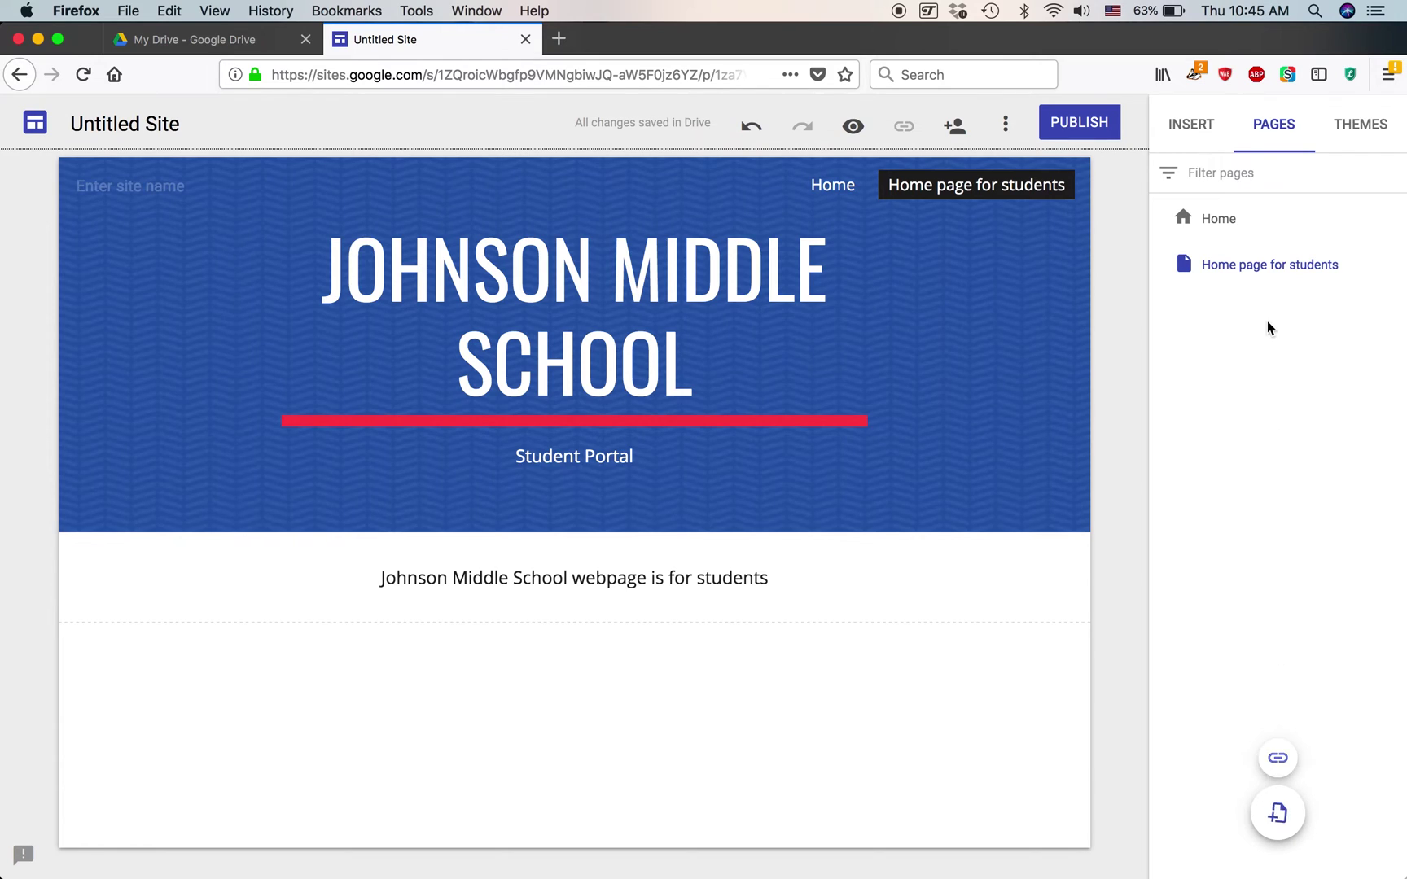
{"action": "left_click", "coordinate": [1194, 127]}
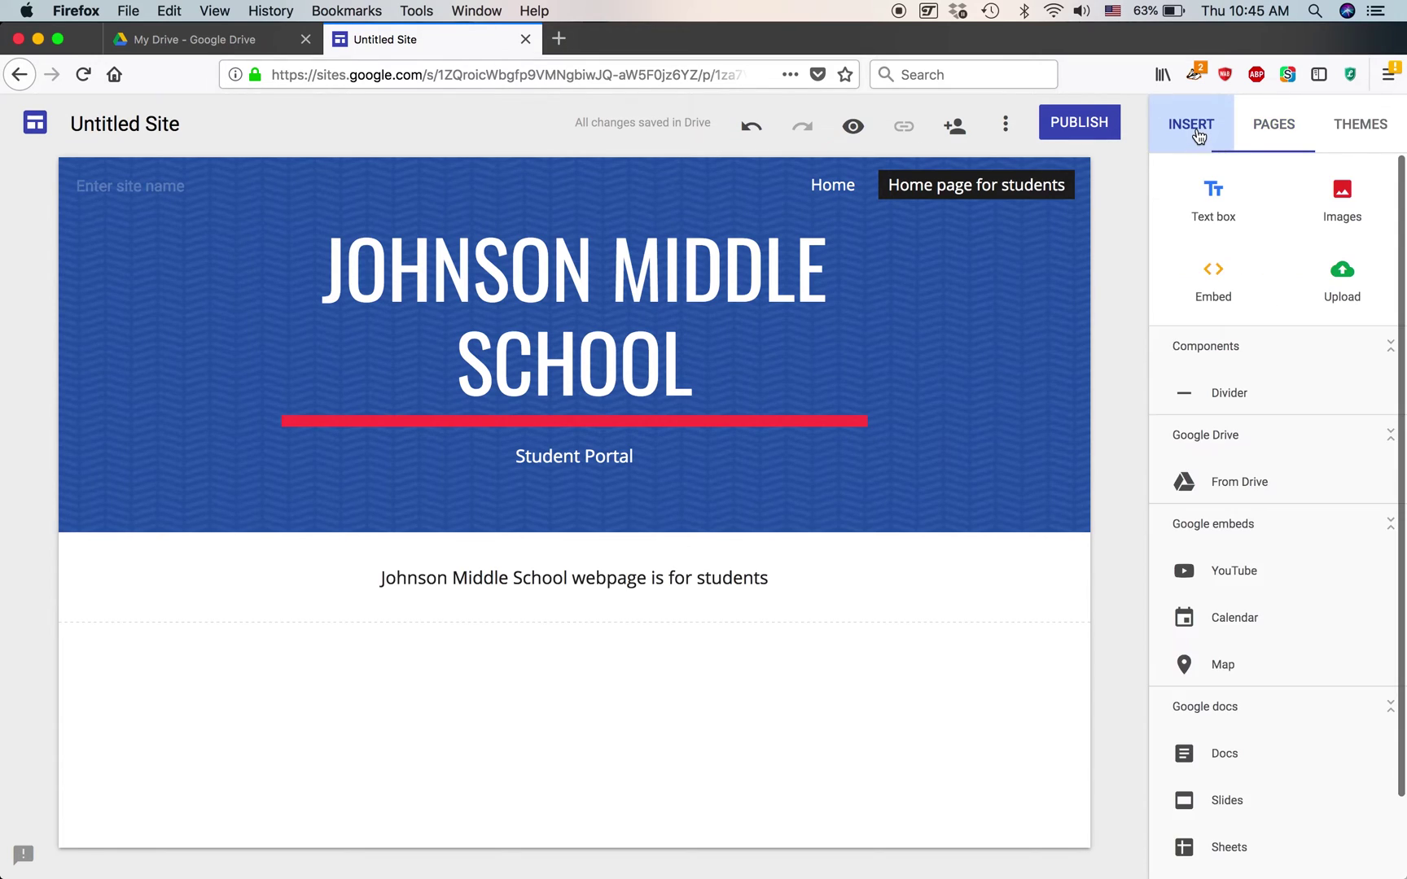
{"action": "left_click", "coordinate": [1244, 485]}
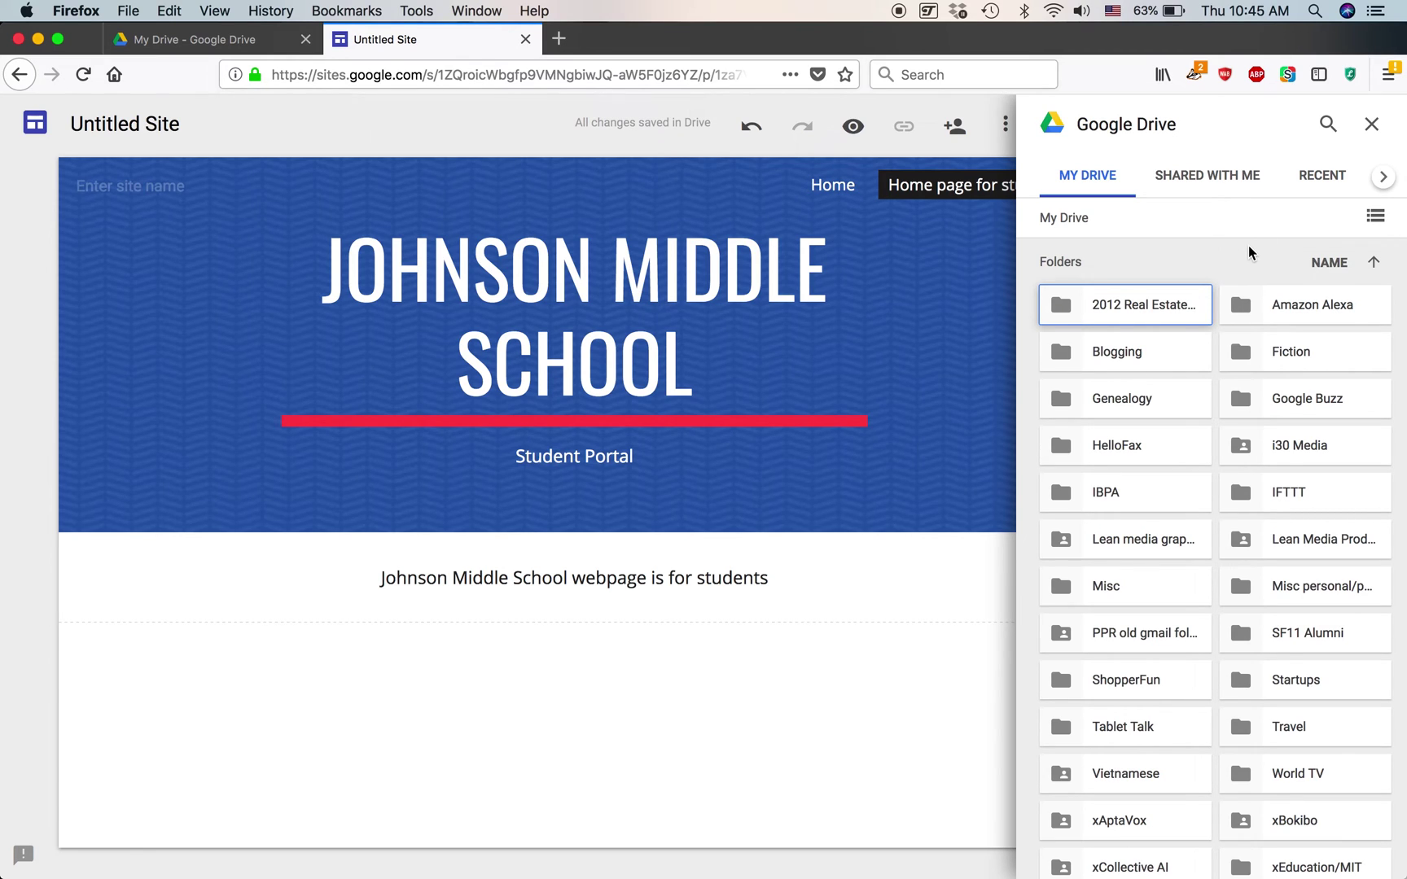
{"action": "scroll", "coordinate": [1210, 417], "scroll_direction": "down", "scroll_amount": 10}
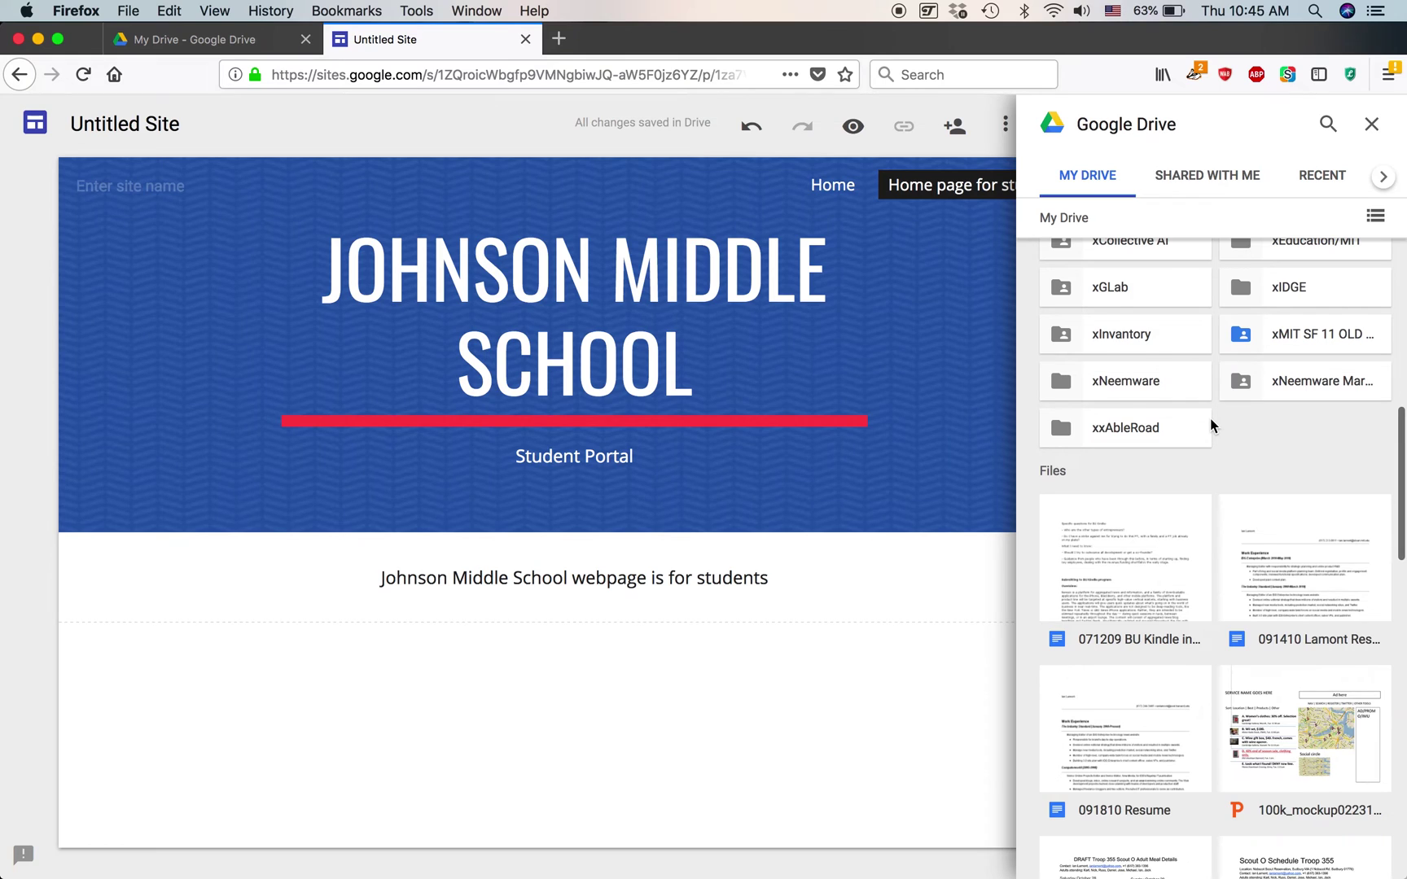
{"action": "scroll", "coordinate": [1210, 418], "scroll_direction": "down", "scroll_amount": 2}
{"action": "scroll", "coordinate": [1210, 418], "scroll_direction": "up", "scroll_amount": 12}
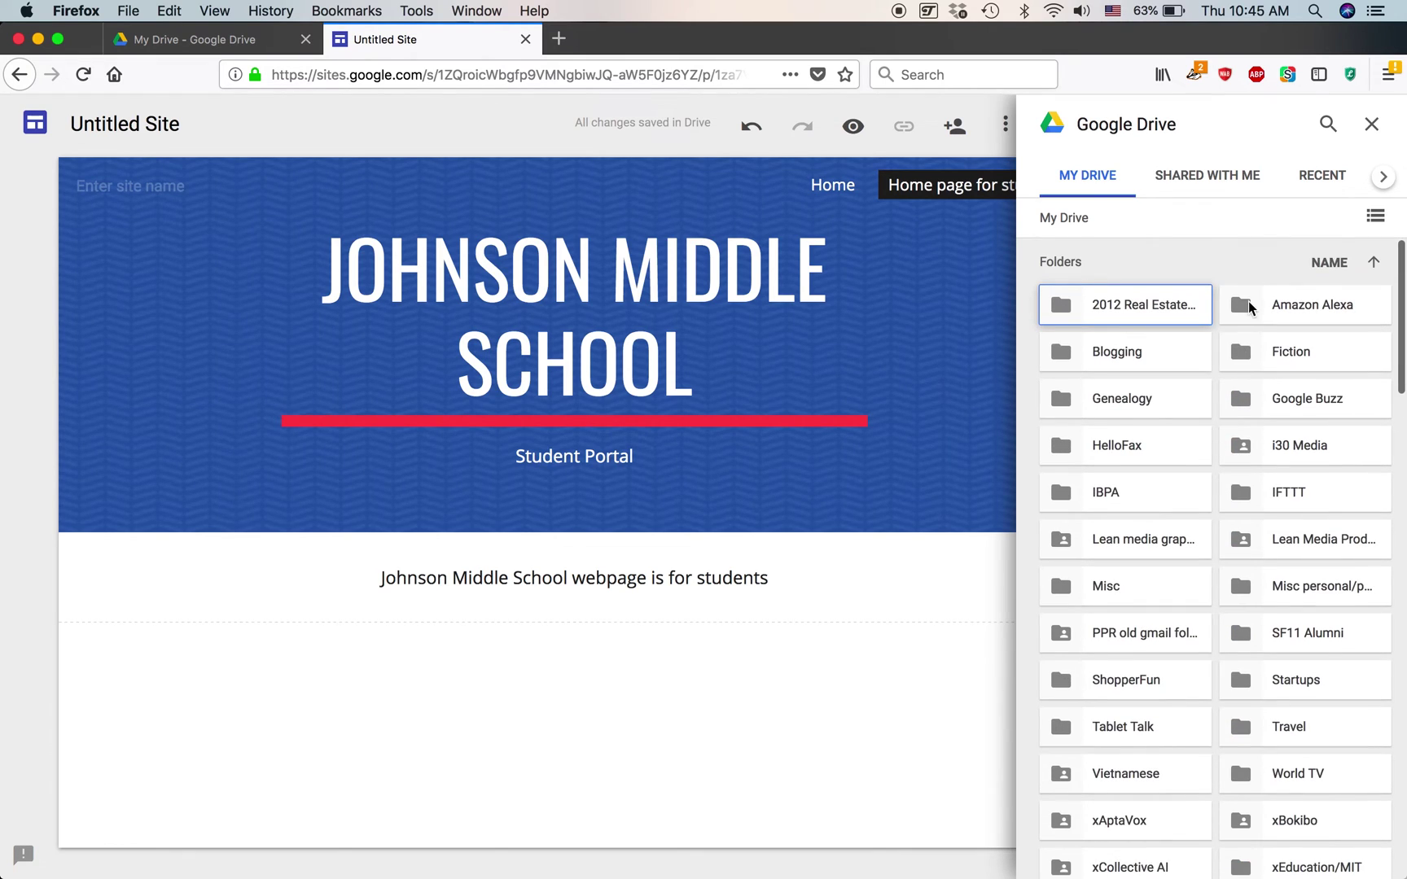
{"action": "left_click", "coordinate": [1328, 124]}
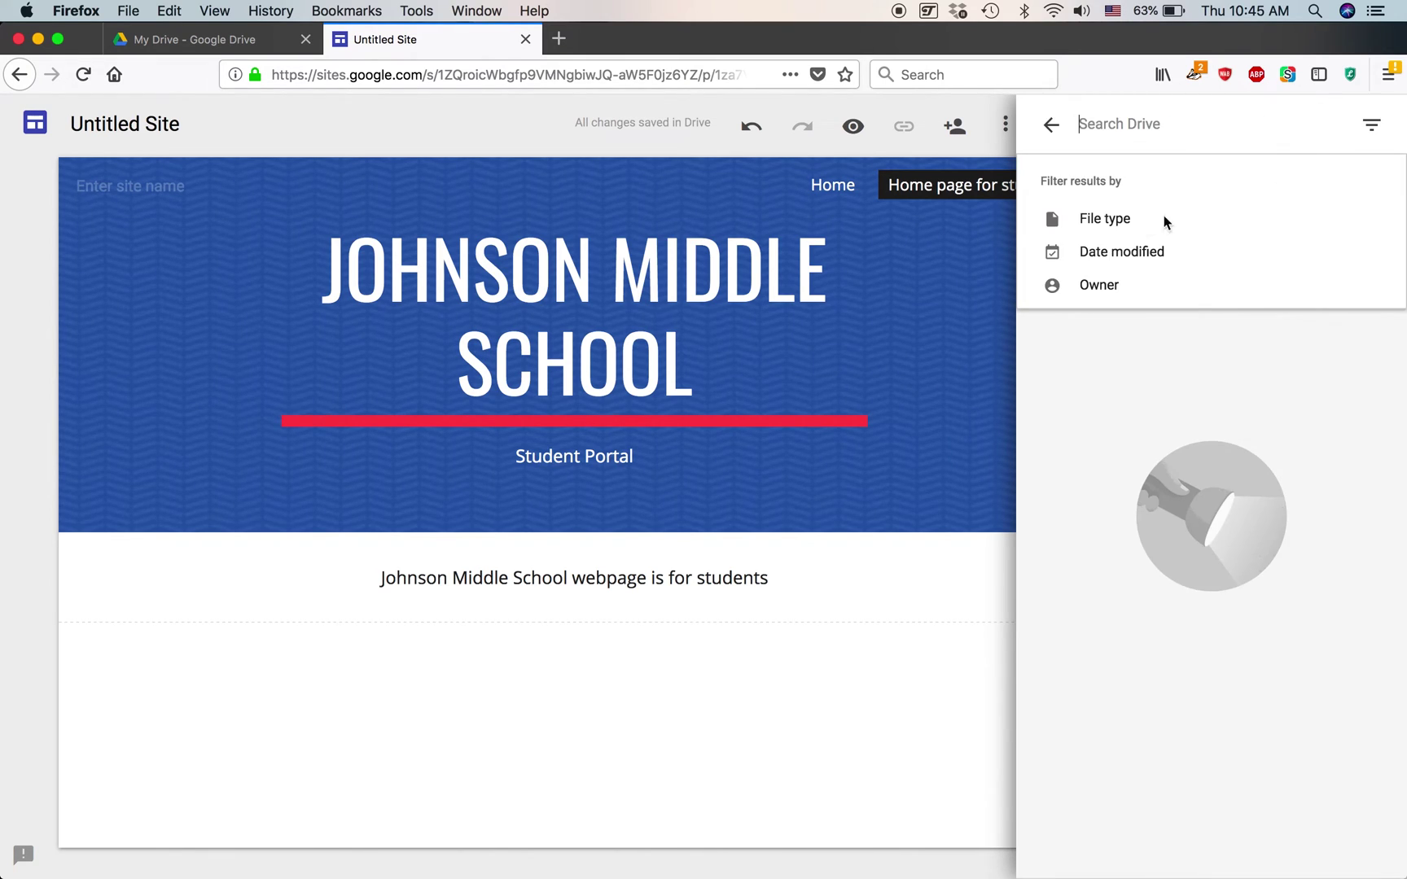
{"action": "type", "text": "Student"}
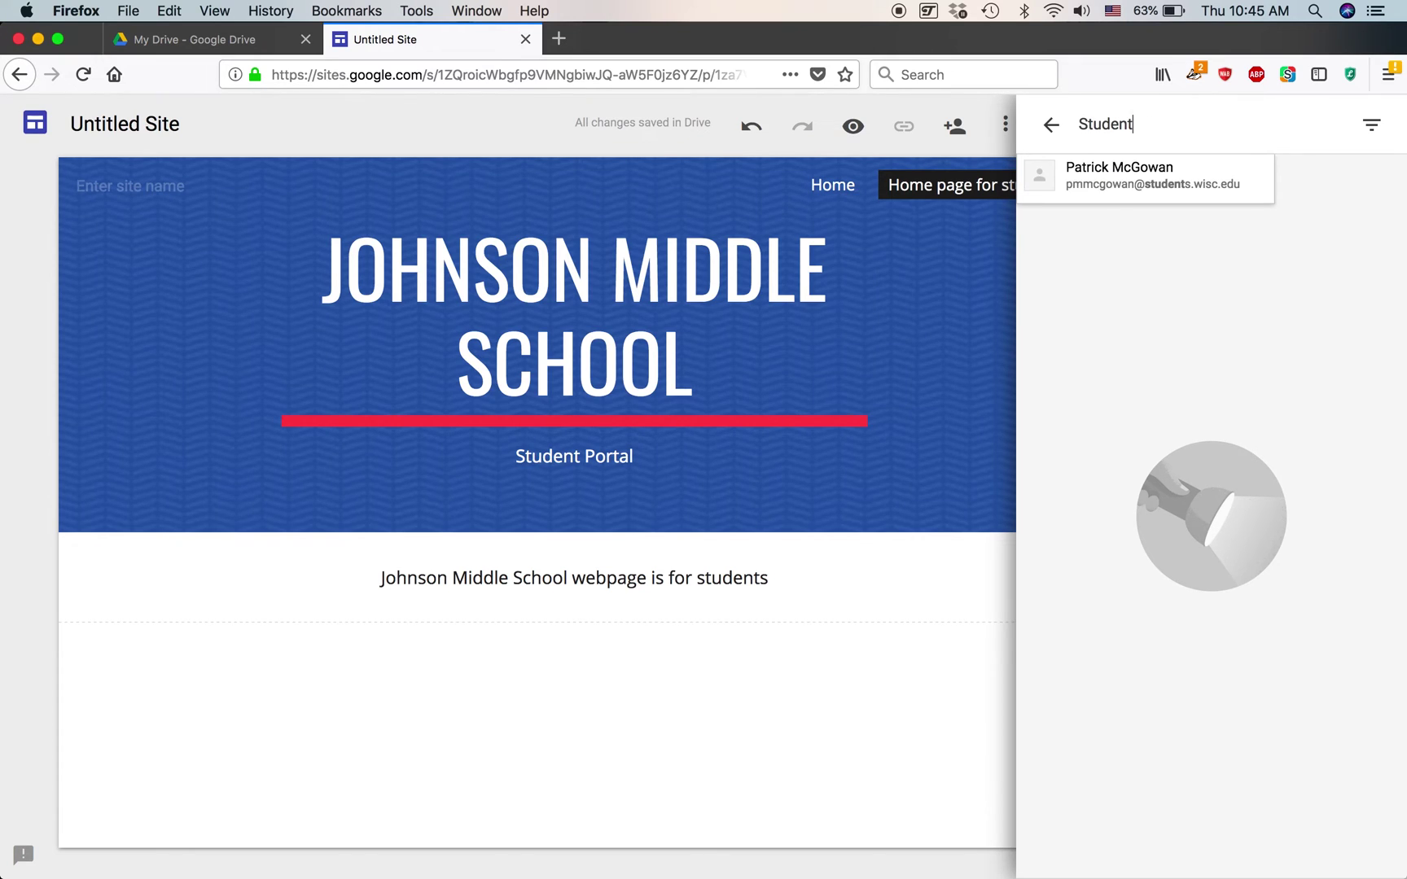
{"action": "key", "text": "Return"}
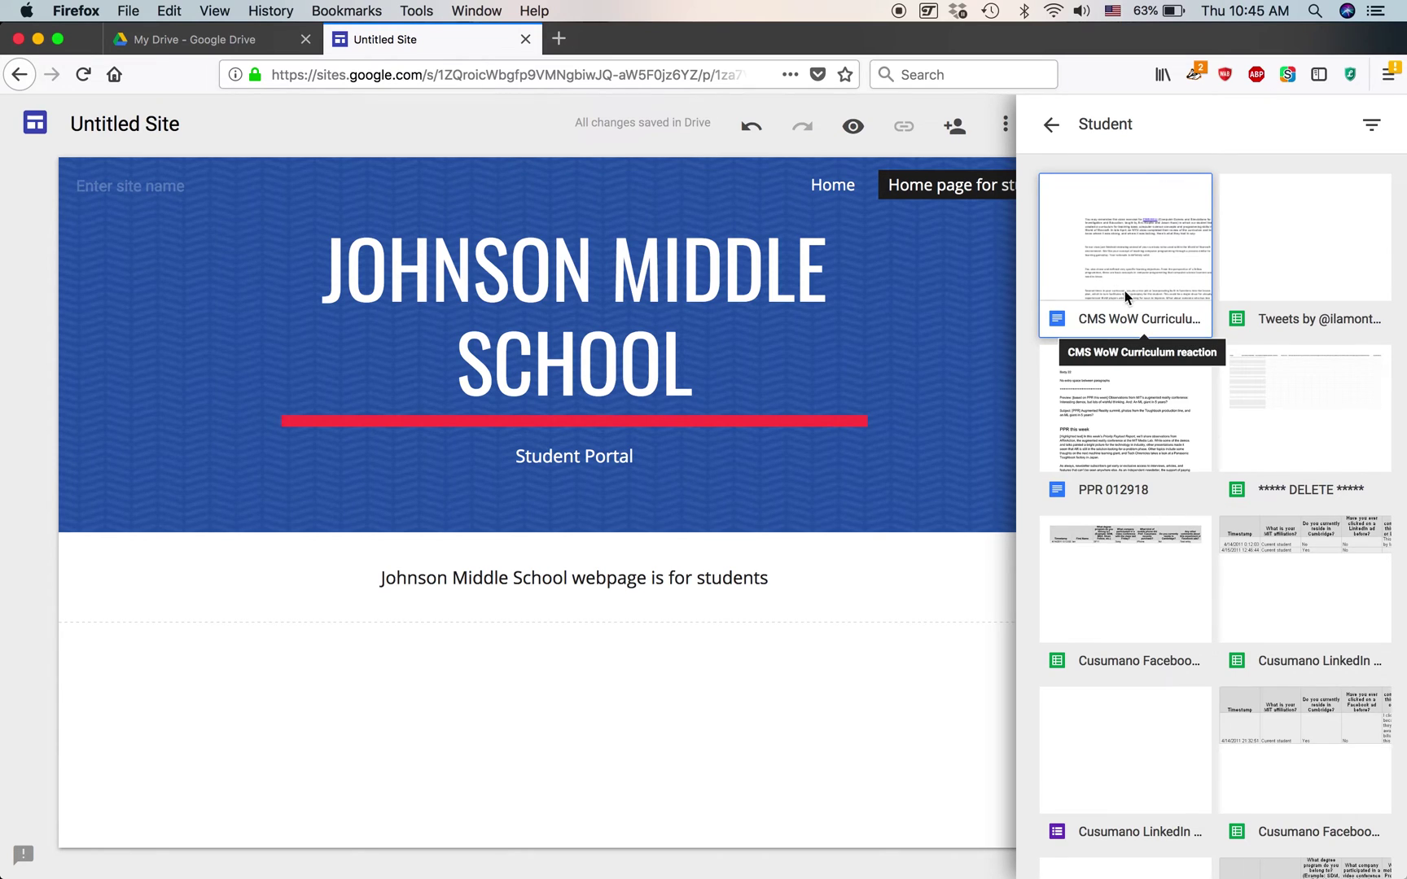
{"action": "left_click", "coordinate": [1123, 258]}
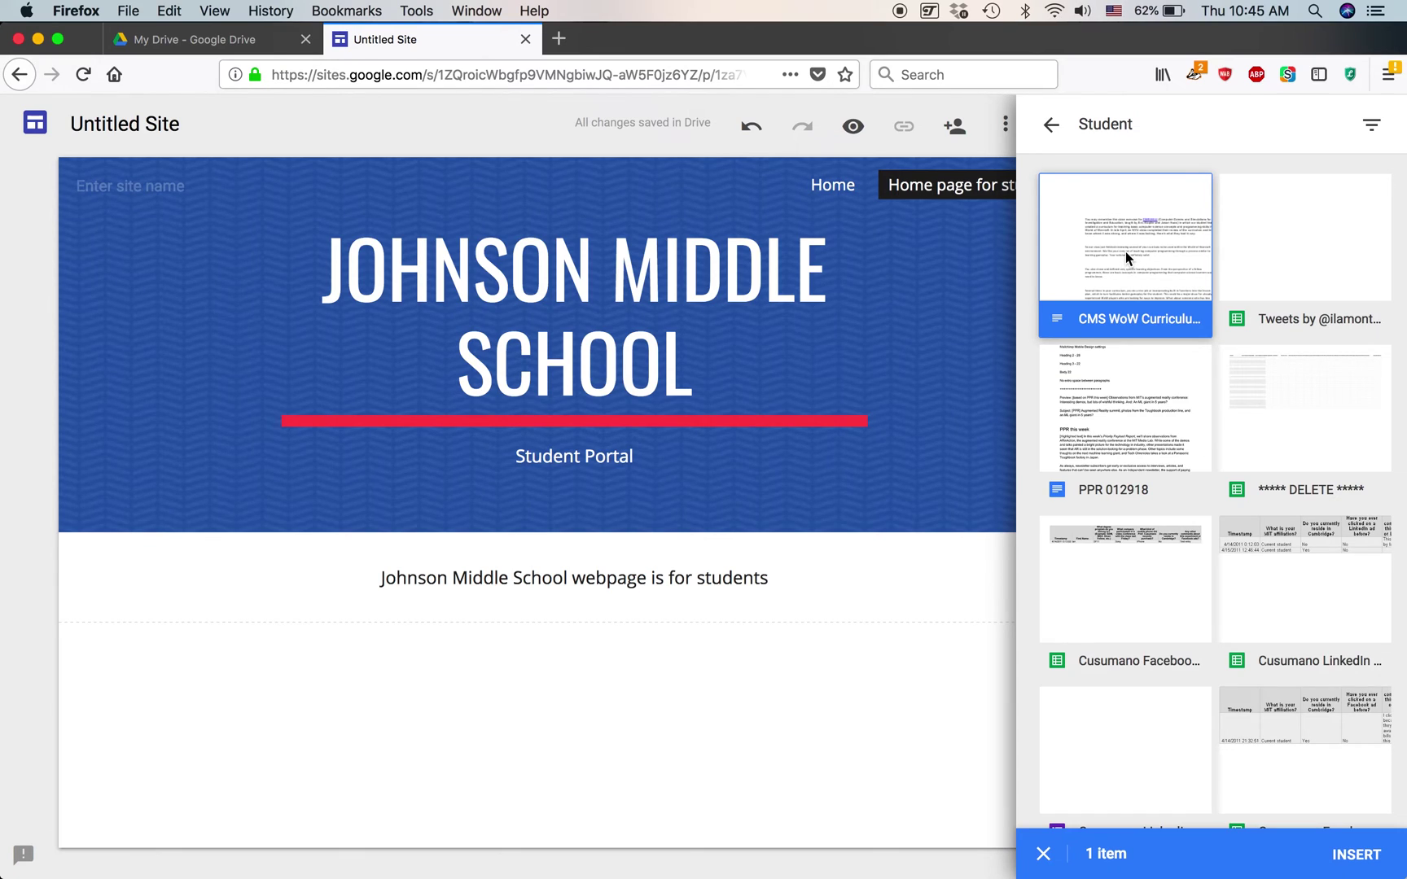
{"action": "left_click", "coordinate": [1347, 855]}
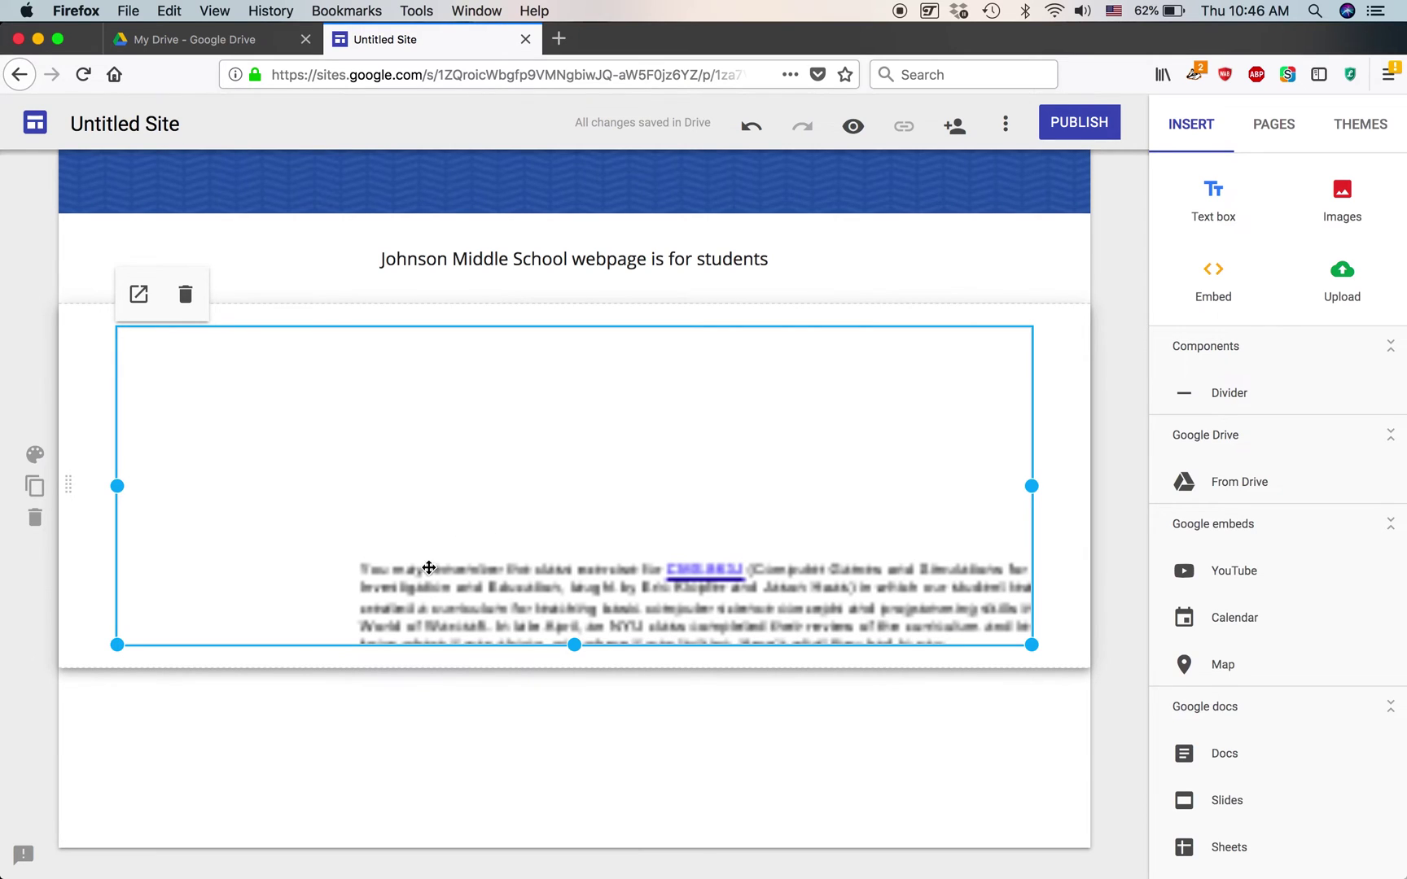
Add the text "Here's next week's assignment for students in the computer science lab." and move its section above the embedded document.
{"action": "left_click", "coordinate": [1209, 204]}
{"action": "type", "text": "Here's next"}
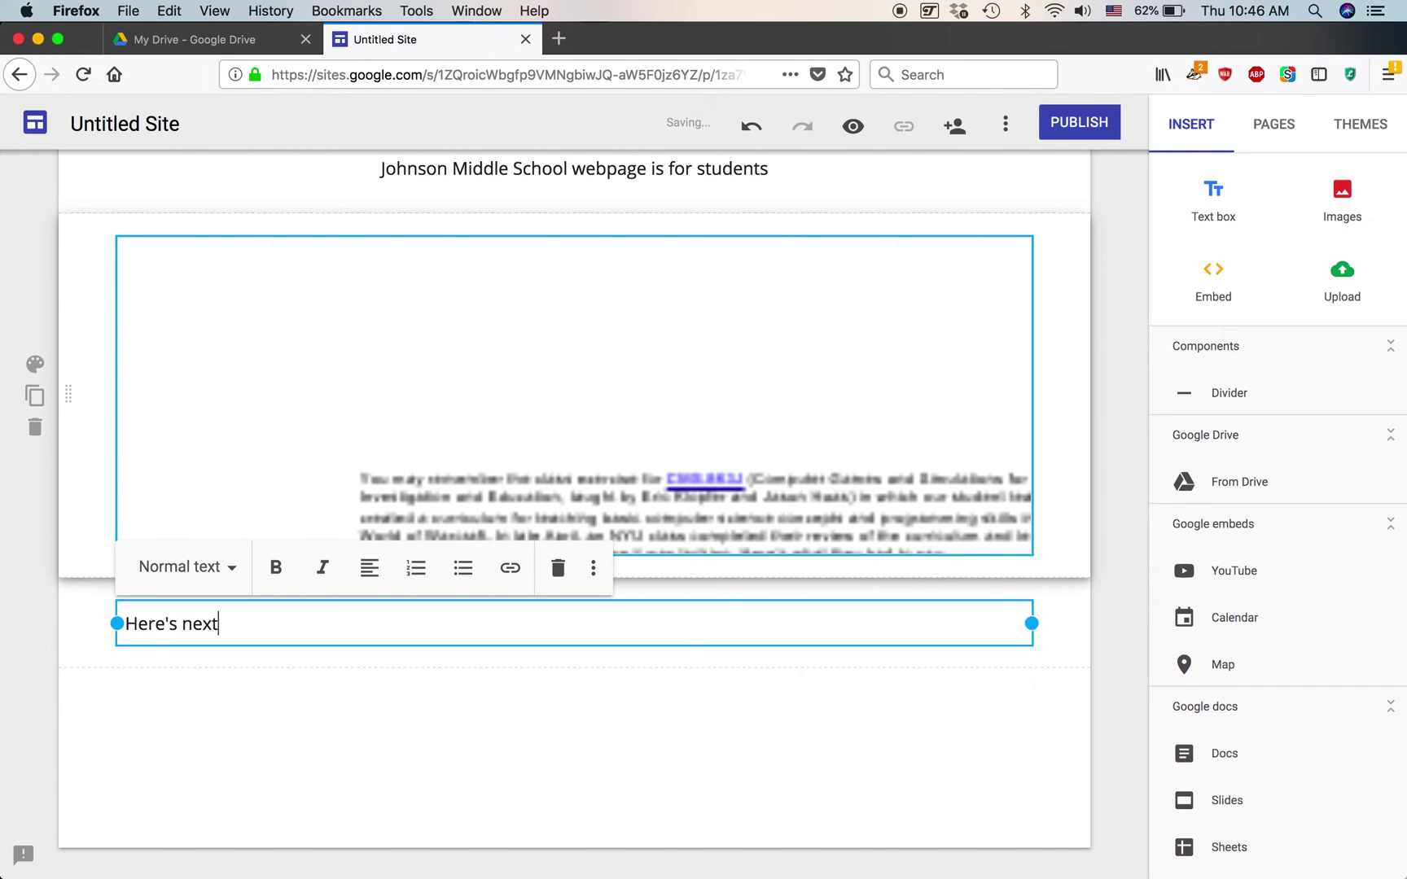
{"action": "type", "text": " week's assignment for students in the computer science lab."}
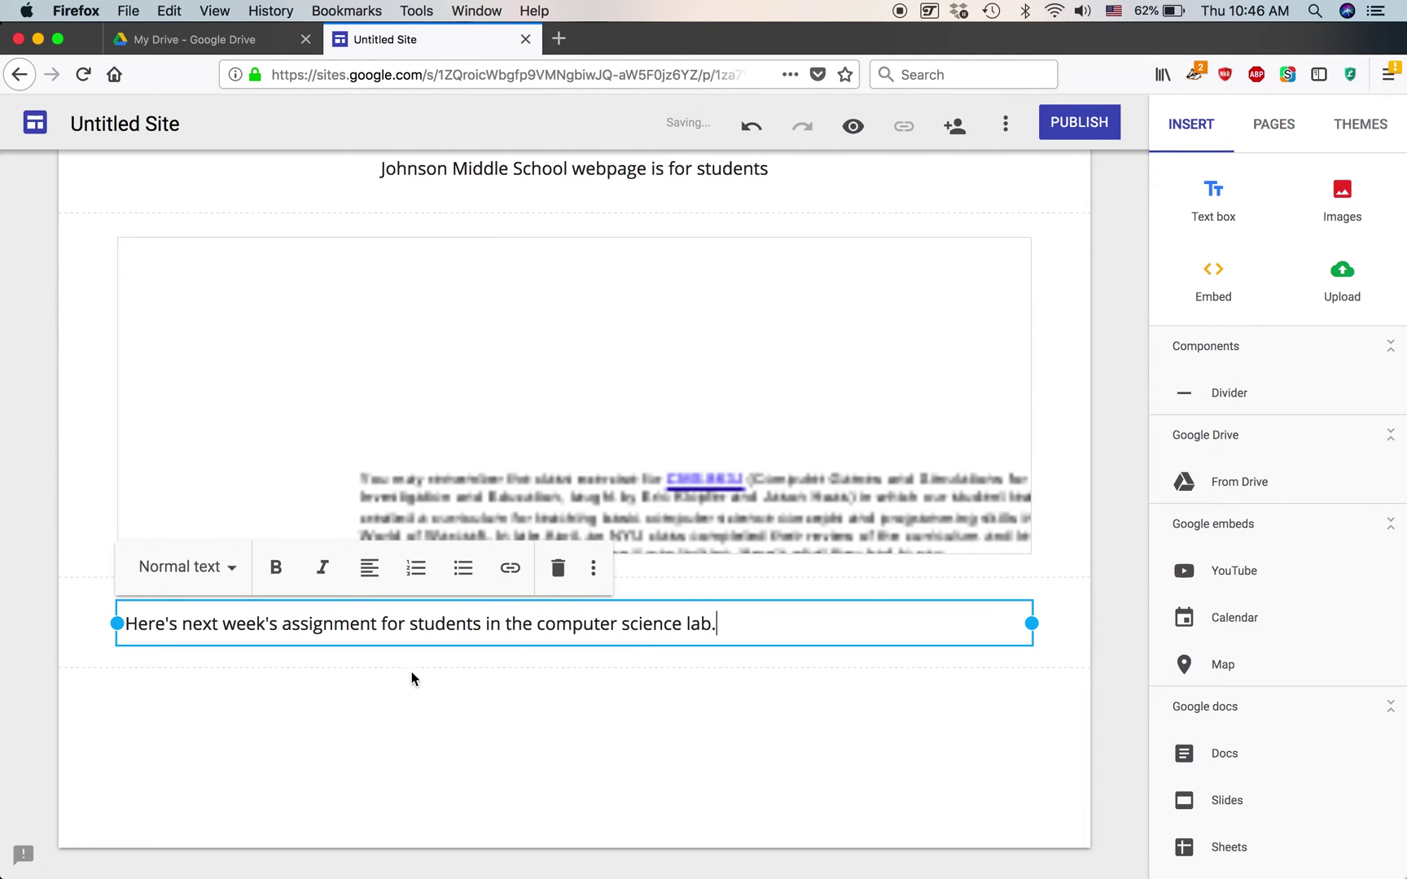
{"action": "left_click", "coordinate": [282, 705]}
{"action": "left_click_drag", "start_coordinate": [62, 622], "coordinate": [90, 290]}
{"action": "scroll", "coordinate": [585, 455], "scroll_direction": "up", "scroll_amount": 5}
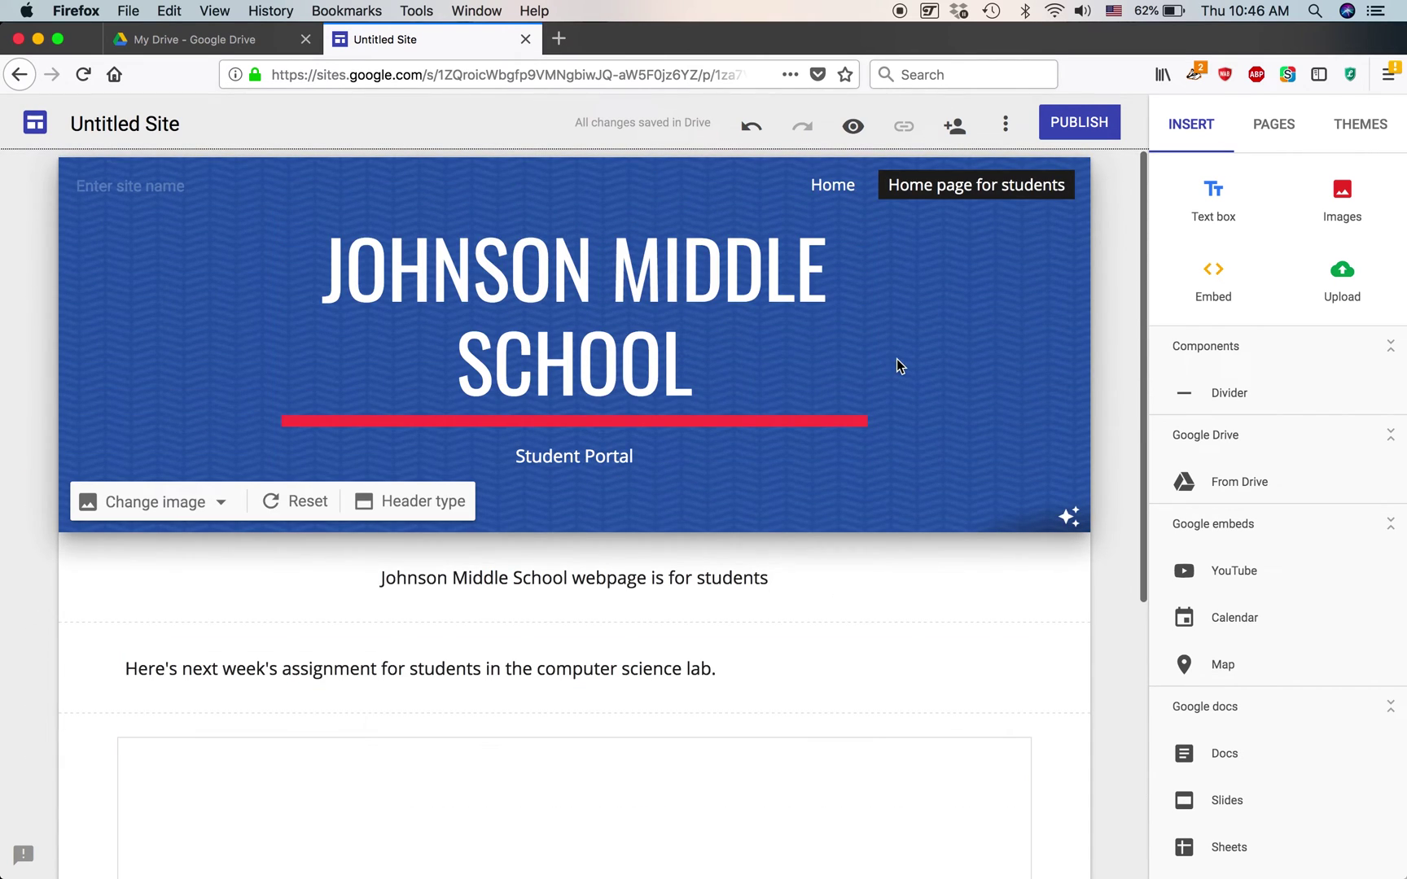
Create a new page named "Videos".
{"action": "left_click", "coordinate": [1286, 125]}
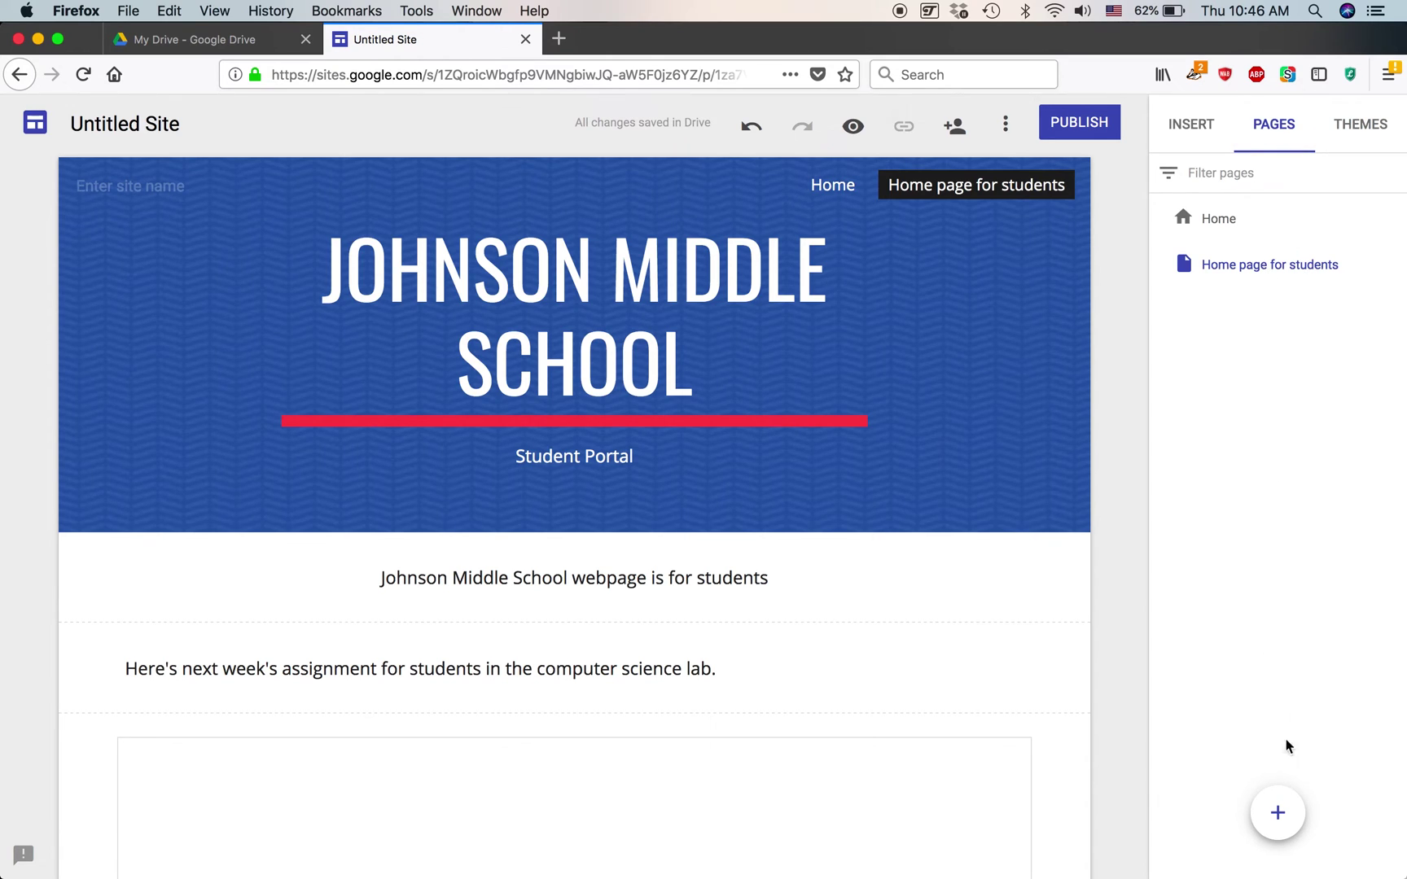
{"action": "mouse_move", "coordinate": [1276, 811]}
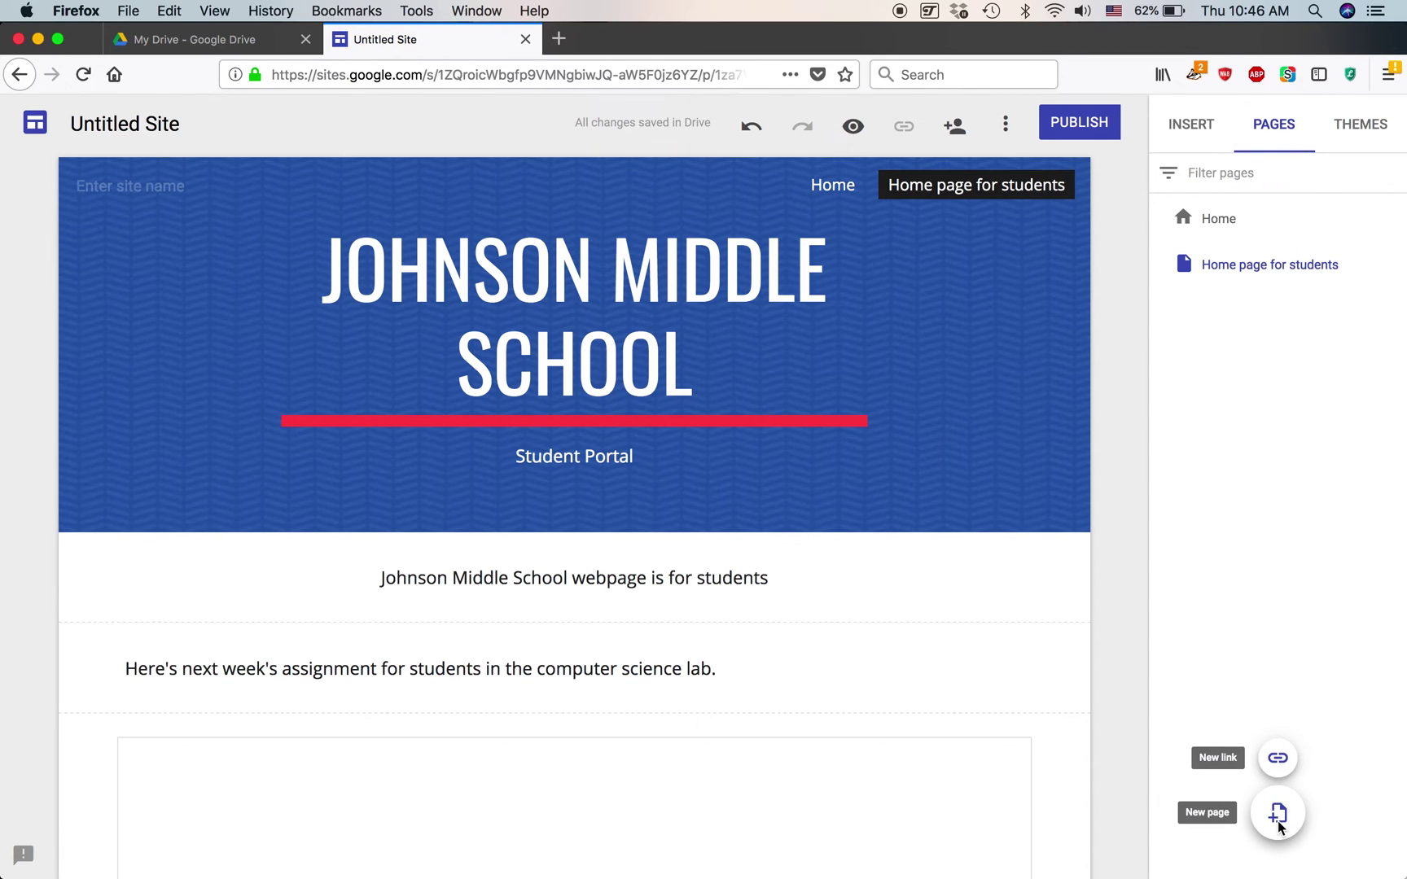
{"action": "left_click", "coordinate": [1277, 815]}
{"action": "type", "text": "Videos"}
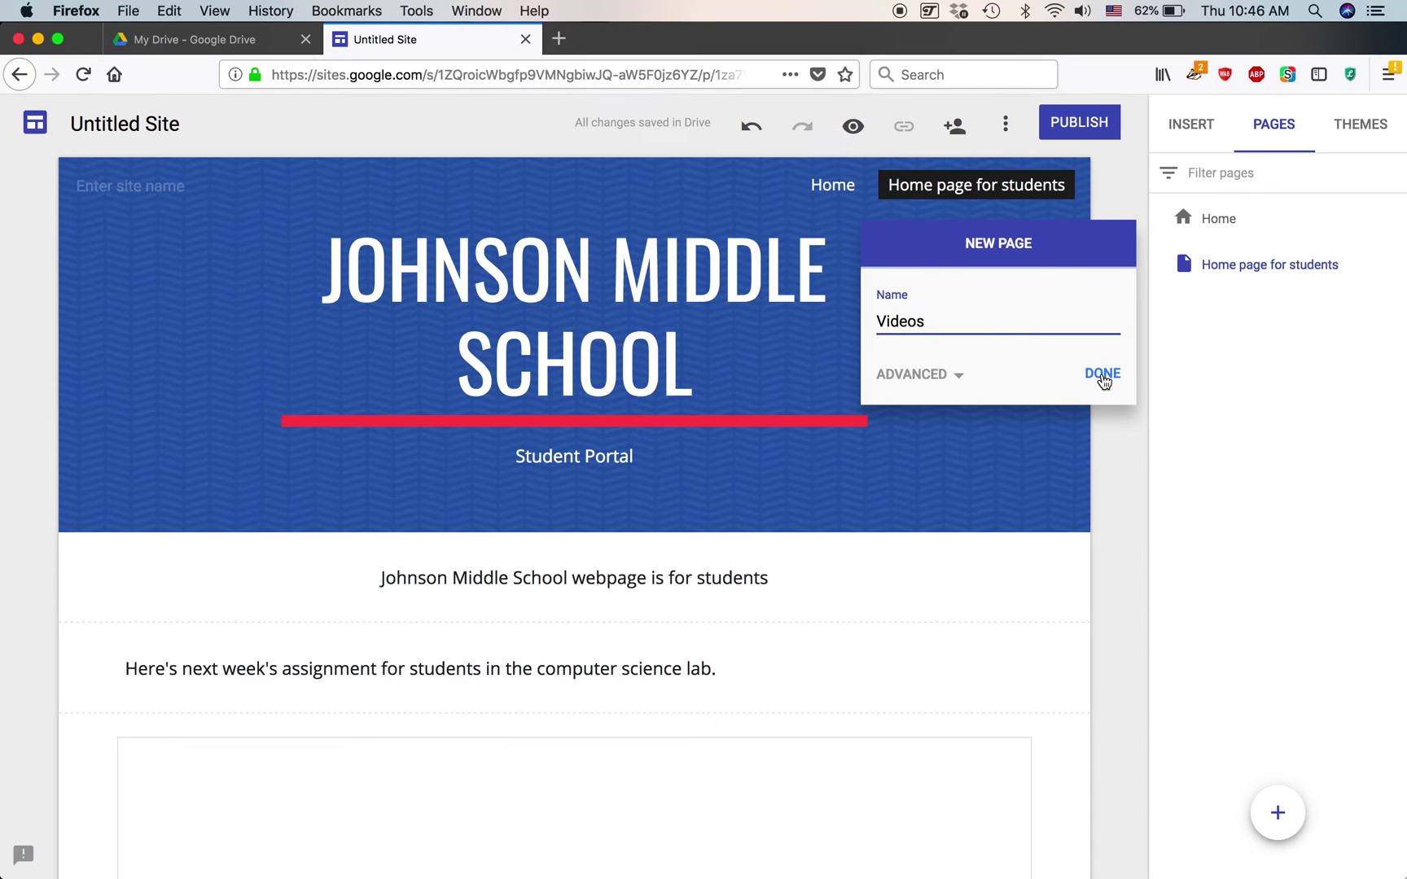
{"action": "left_click", "coordinate": [1103, 375]}
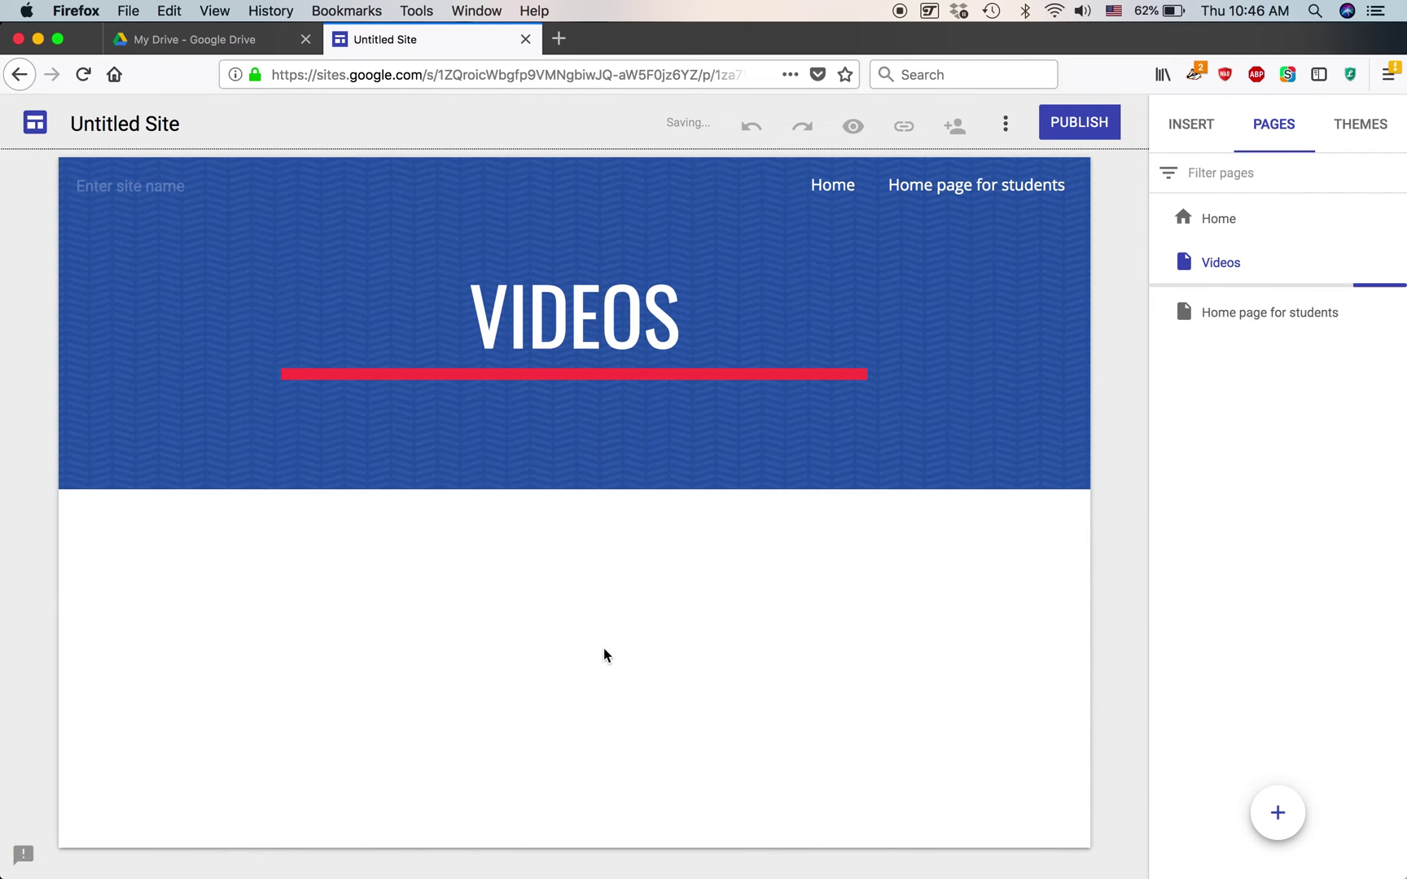
Search YouTube for "First day of school at middle school" and embed "Plaza Middle School First day of school 2016-2017" on the Videos page.
{"action": "left_click", "coordinate": [1193, 130]}
{"action": "left_click", "coordinate": [1247, 572]}
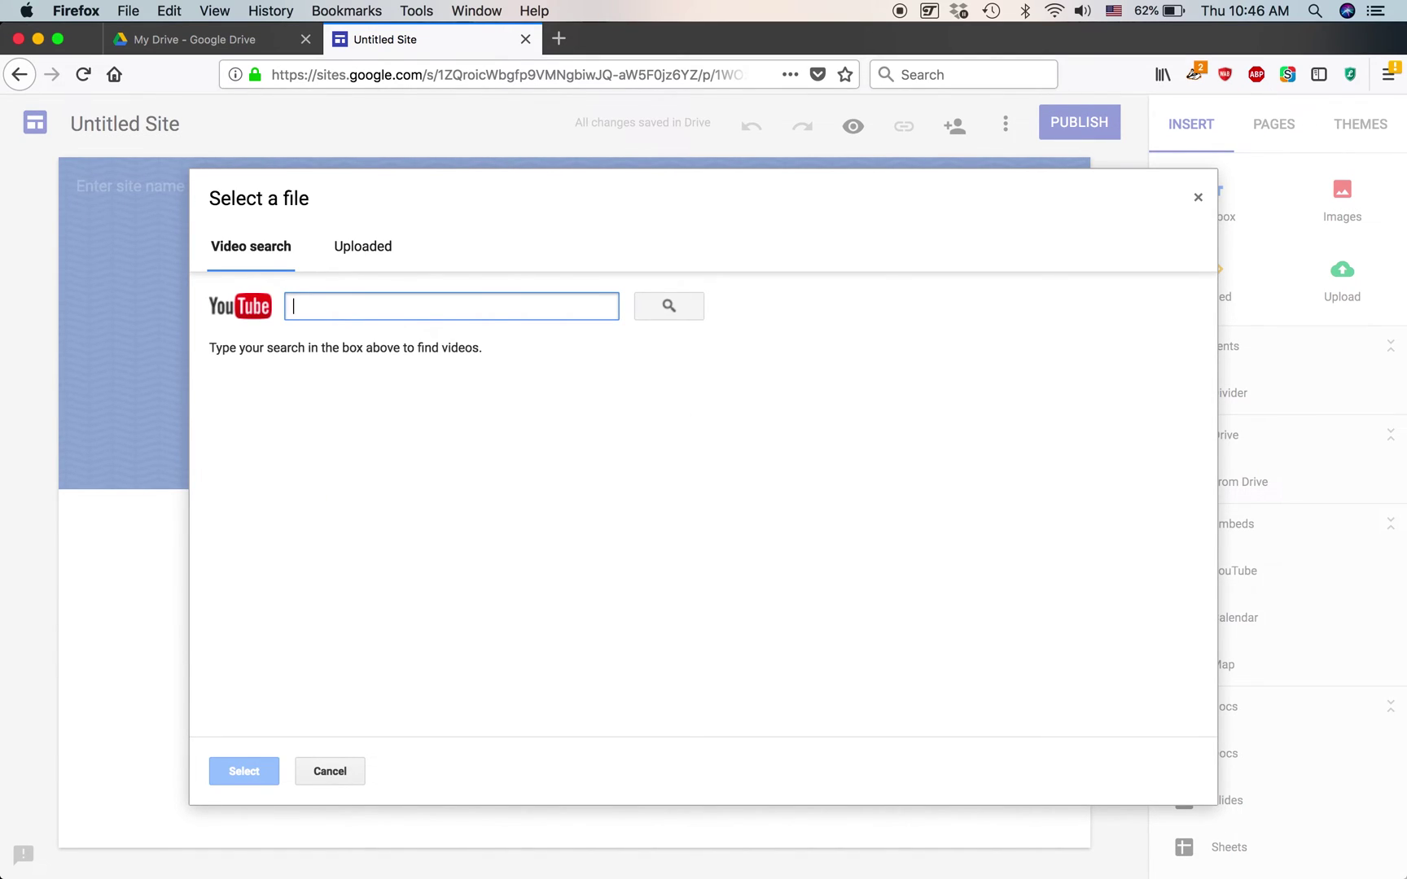
{"action": "type", "text": "First day of schoo"}
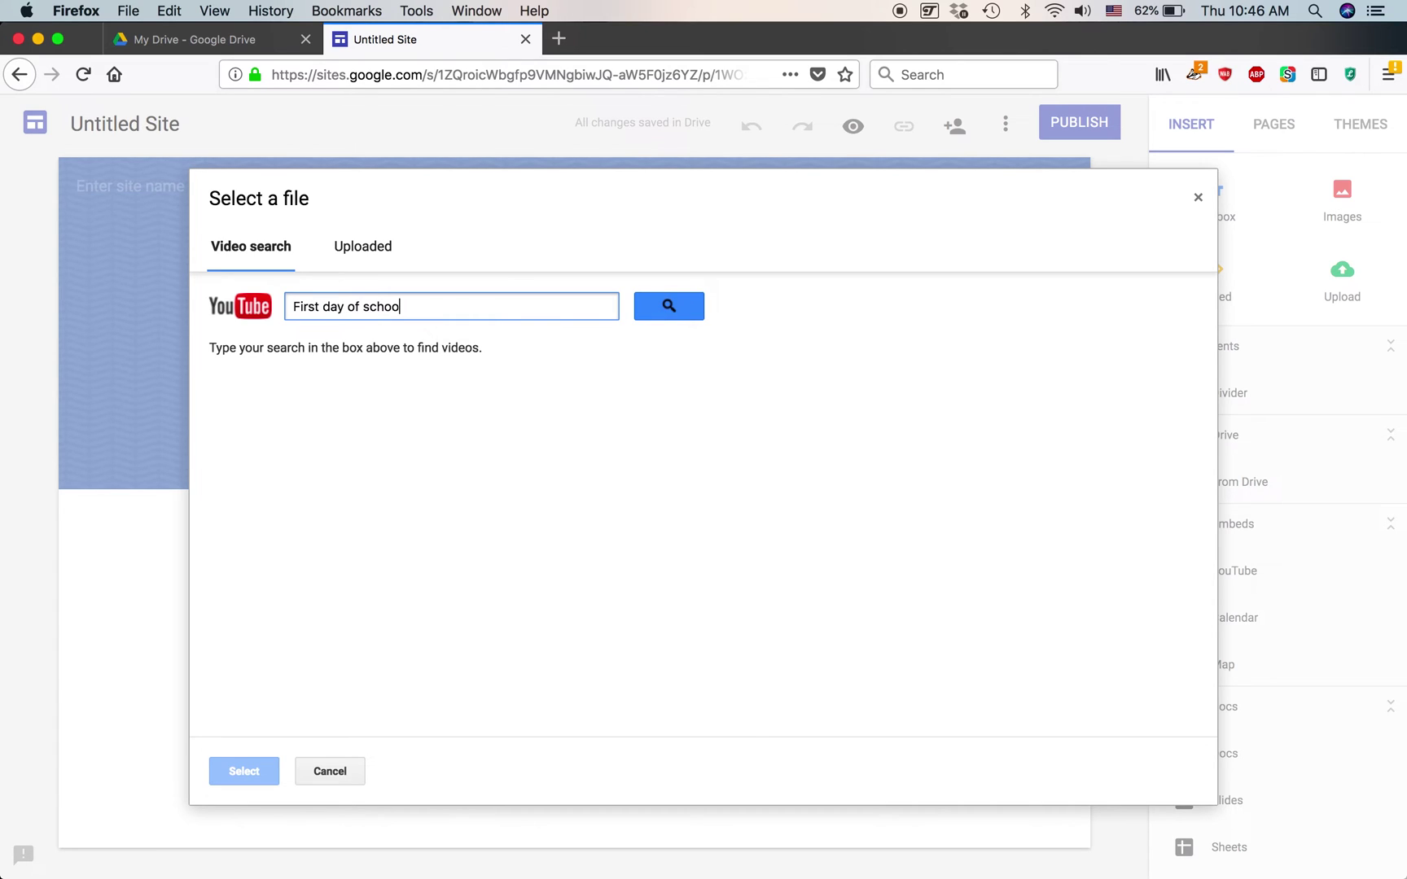
{"action": "type", "text": "l at middle school"}
{"action": "key", "text": "Return"}
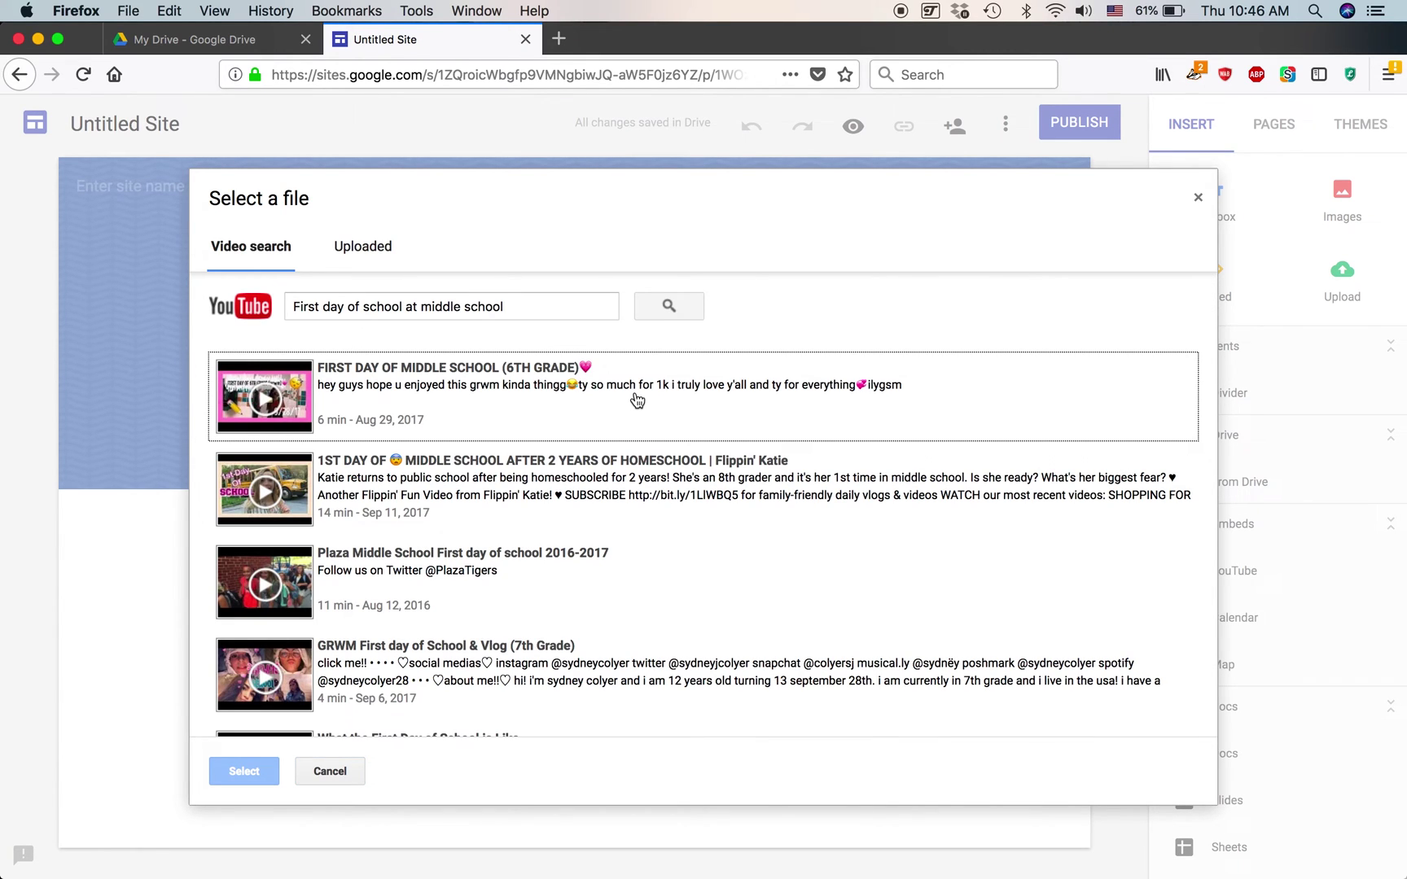
{"action": "scroll", "coordinate": [624, 400], "scroll_direction": "down", "scroll_amount": 5}
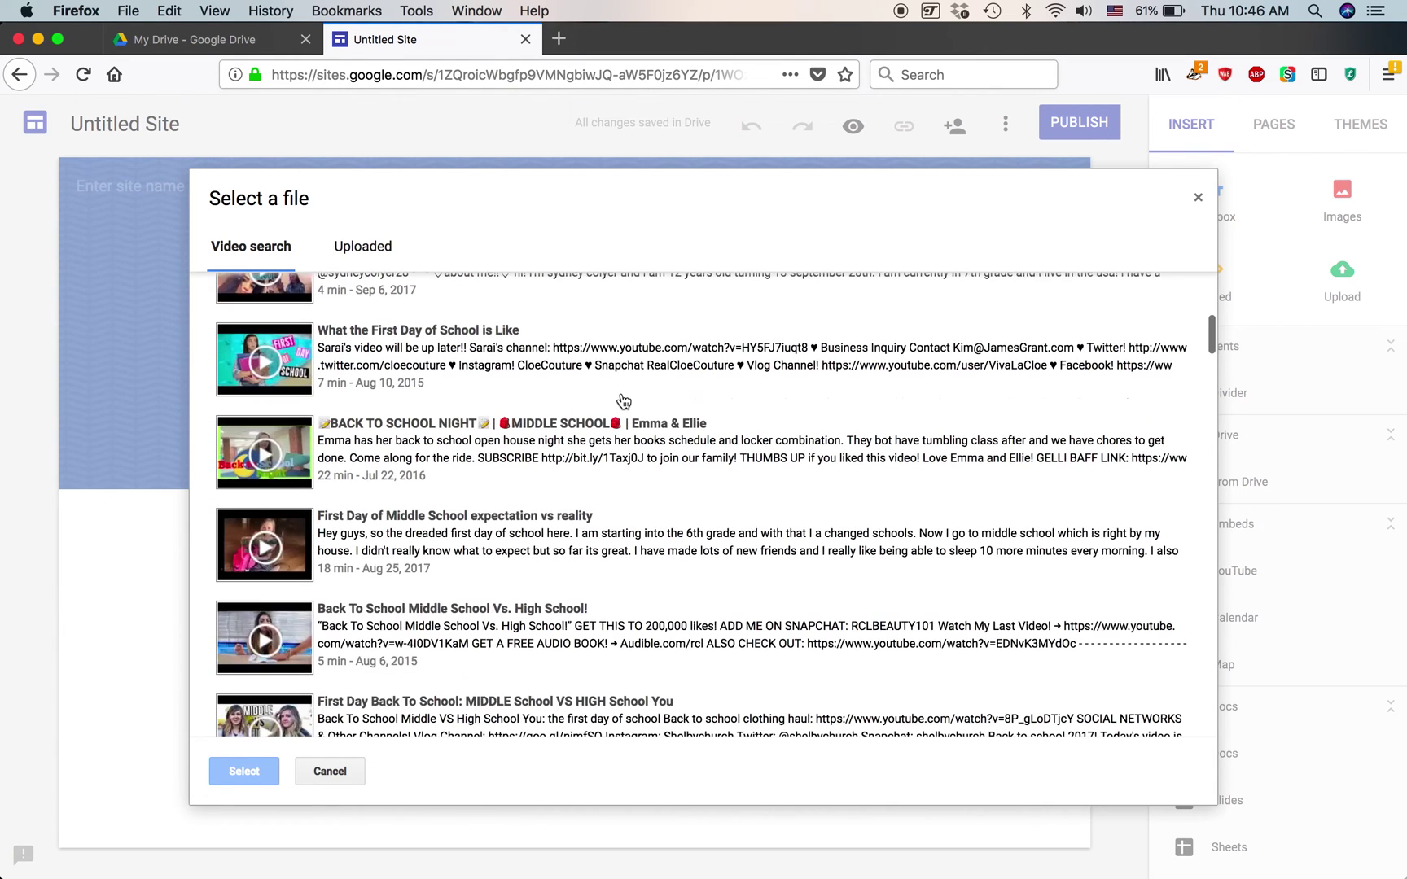
{"action": "scroll", "coordinate": [624, 400], "scroll_direction": "up", "scroll_amount": 5}
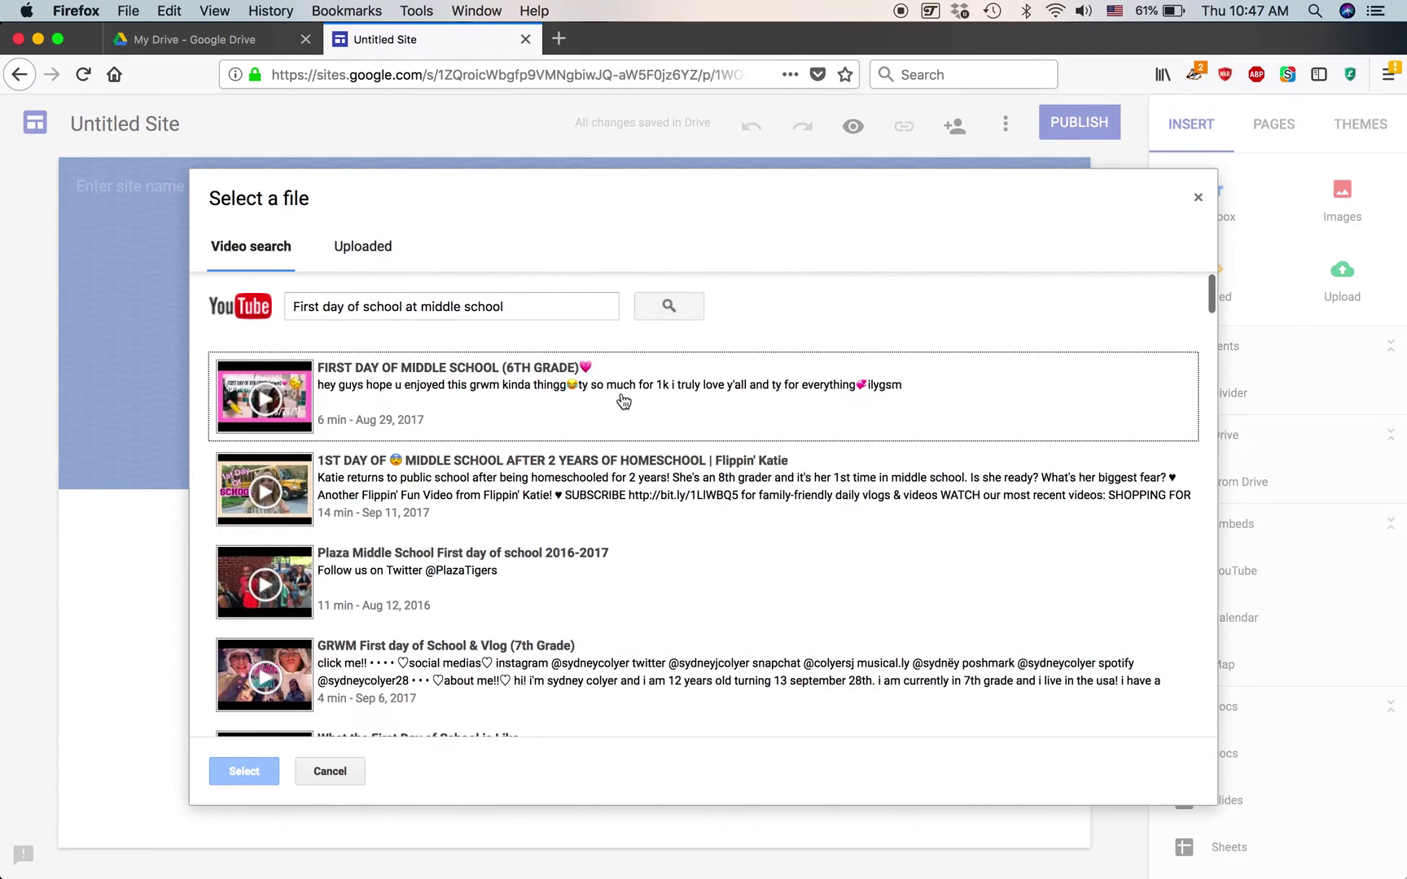
{"action": "left_click", "coordinate": [395, 570]}
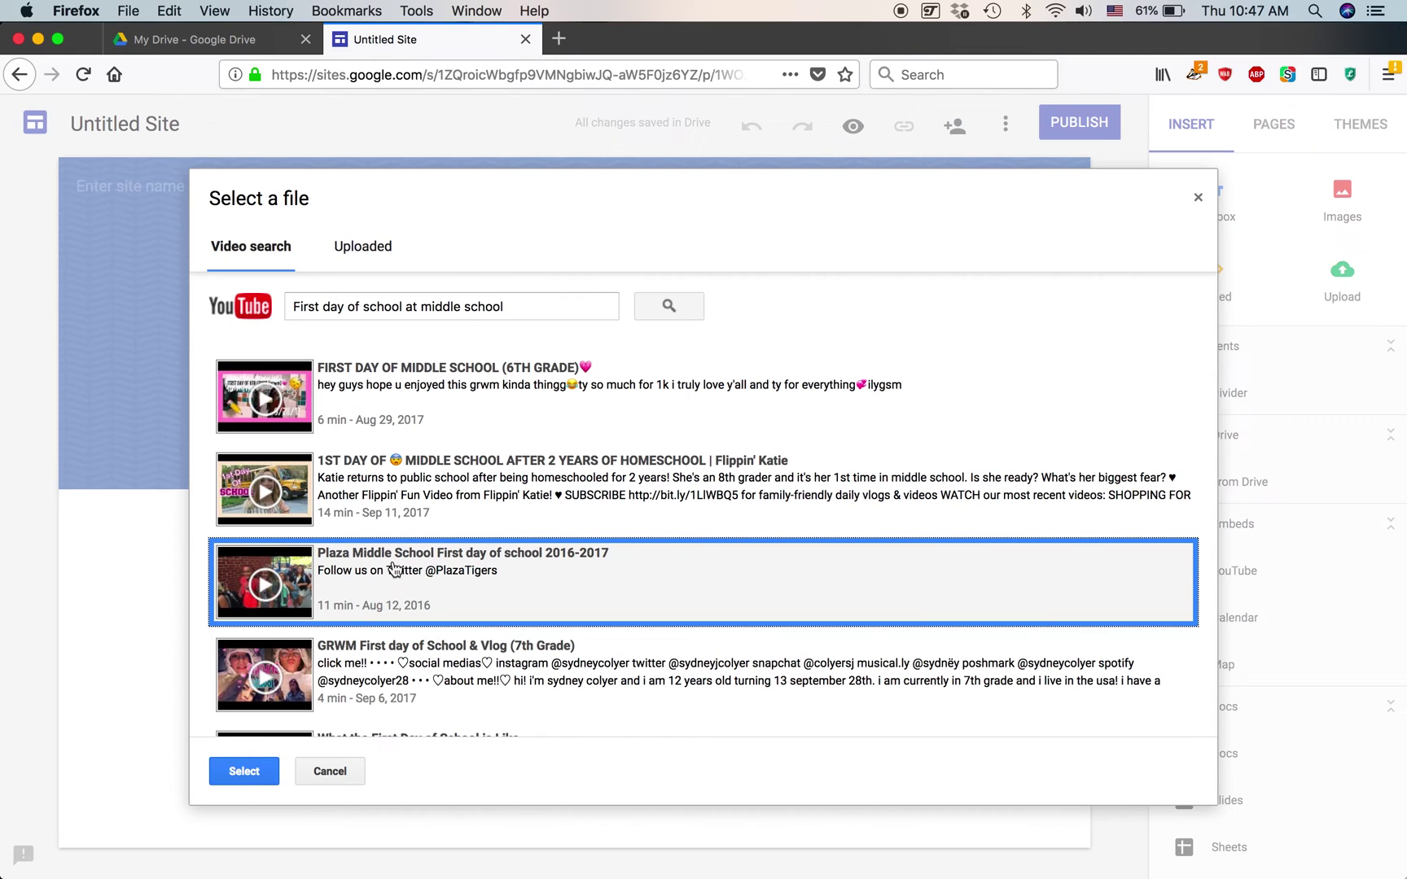
{"action": "left_click", "coordinate": [244, 771]}
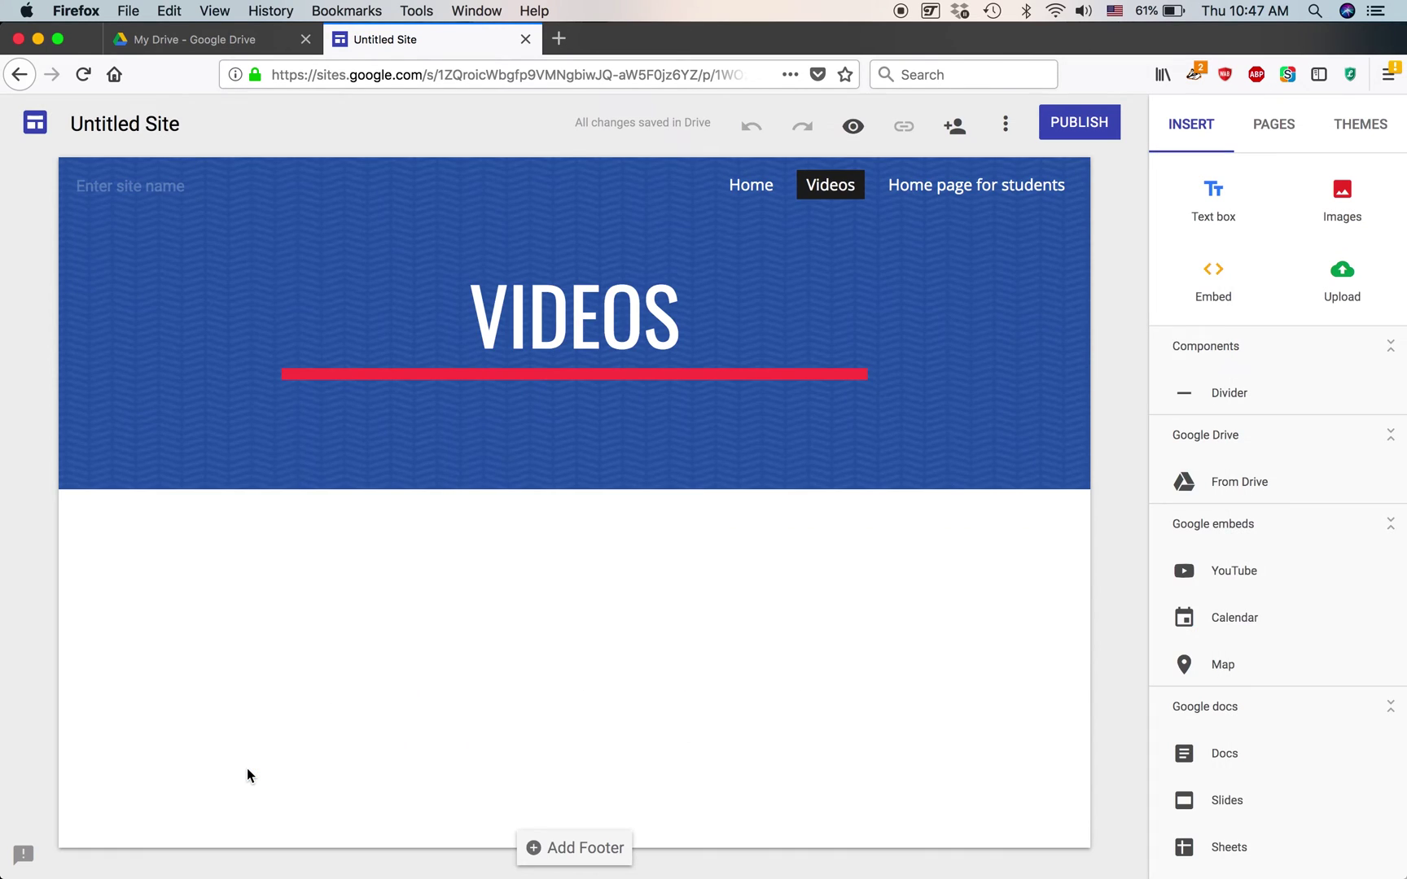
Centre the embedded YouTube video horizontally in its section below the Videos header.
{"action": "scroll", "coordinate": [949, 583], "scroll_direction": "down", "scroll_amount": 3}
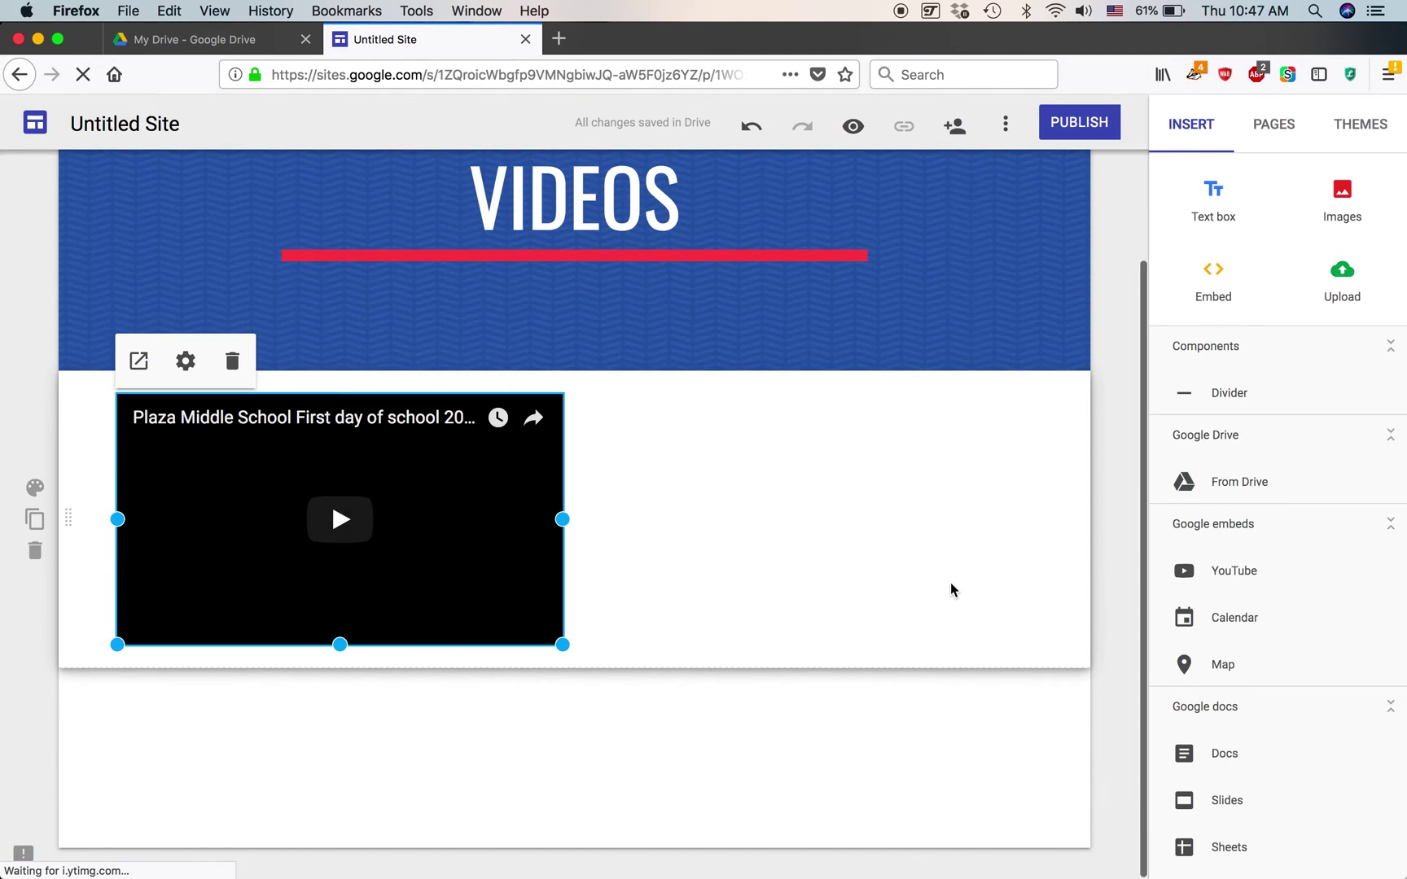
{"action": "left_click_drag", "start_coordinate": [365, 419], "coordinate": [560, 420]}
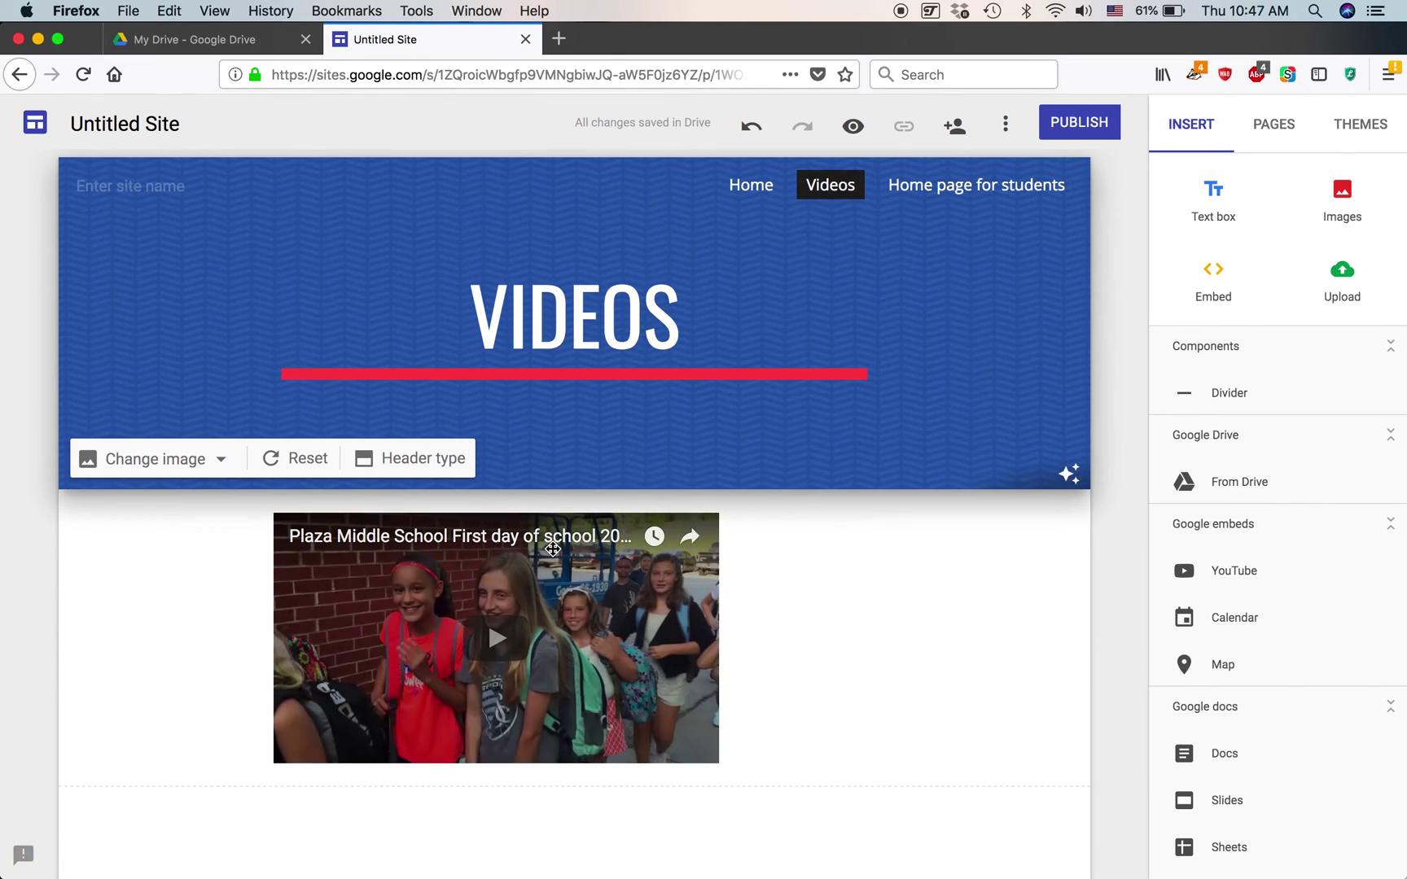
{"action": "left_click_drag", "start_coordinate": [533, 542], "coordinate": [597, 543]}
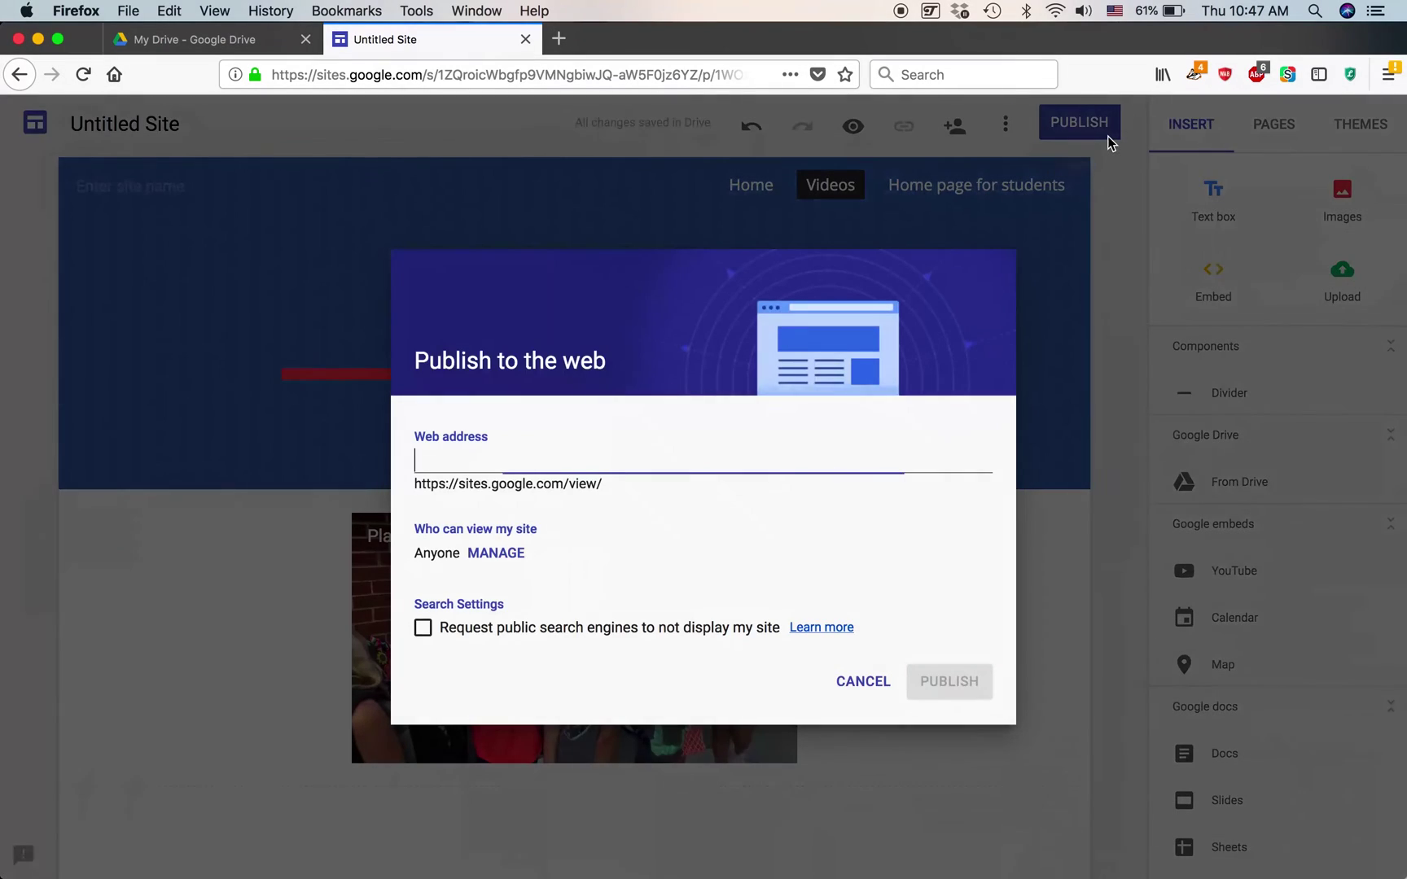
Publish the site to the web under the address "johnsonmiddleschoolmaryville".
{"action": "left_click", "coordinate": [1106, 136]}
{"action": "type", "text": "johnsonm"}
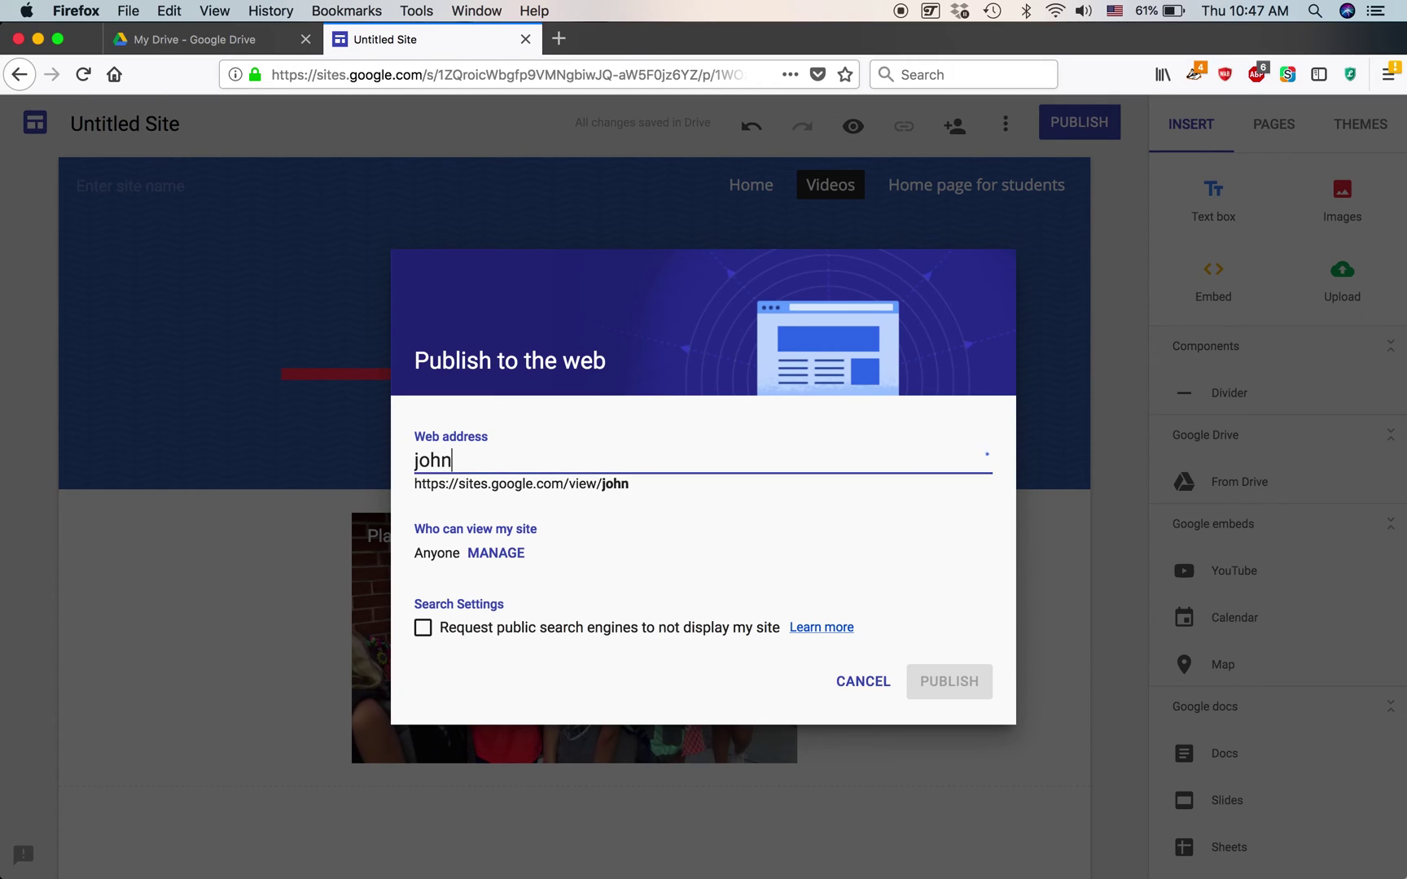
{"action": "type", "text": "idd"}
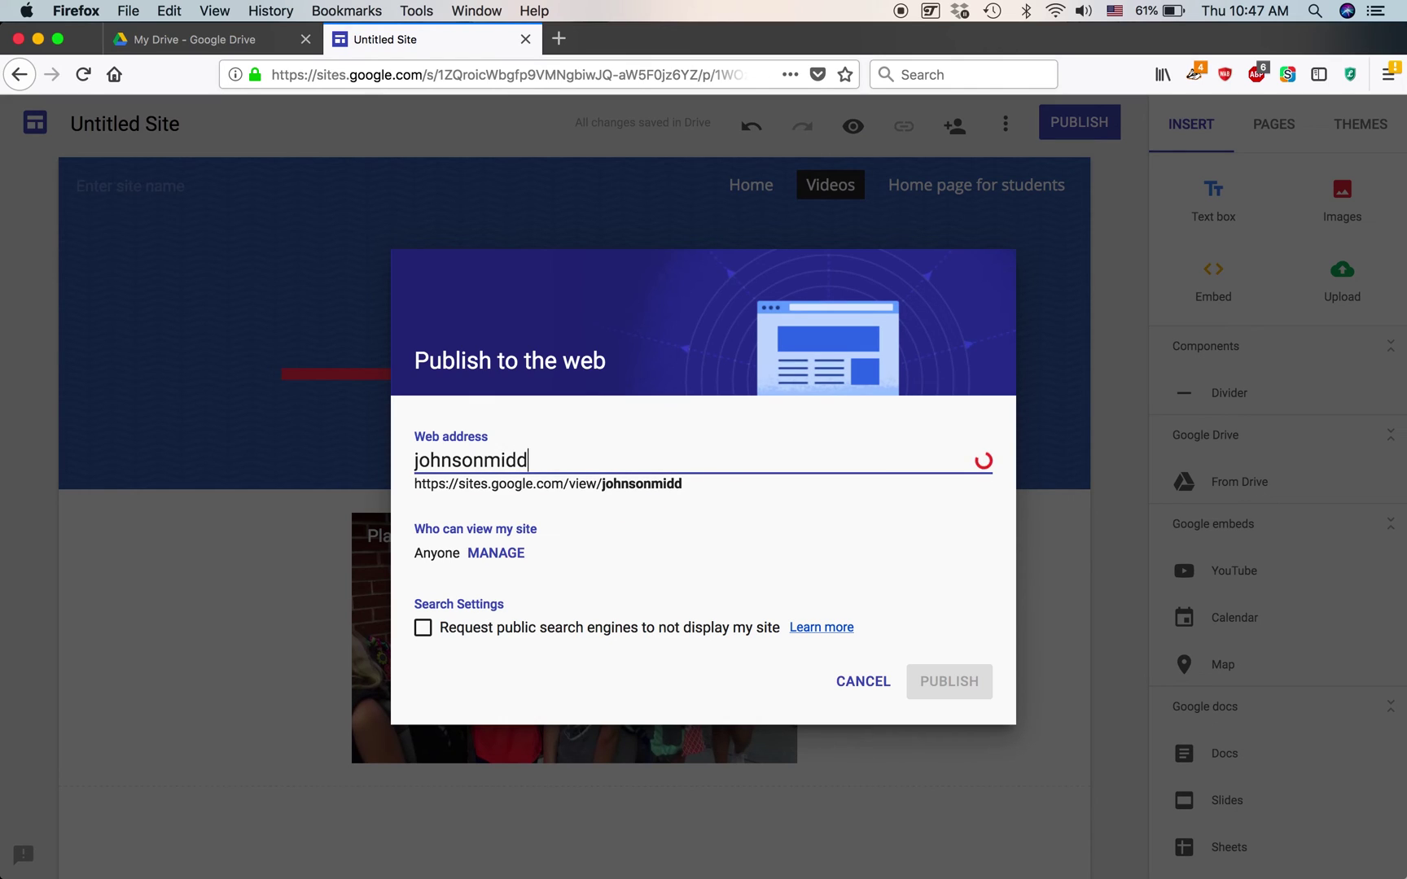
{"action": "type", "text": "leschool"}
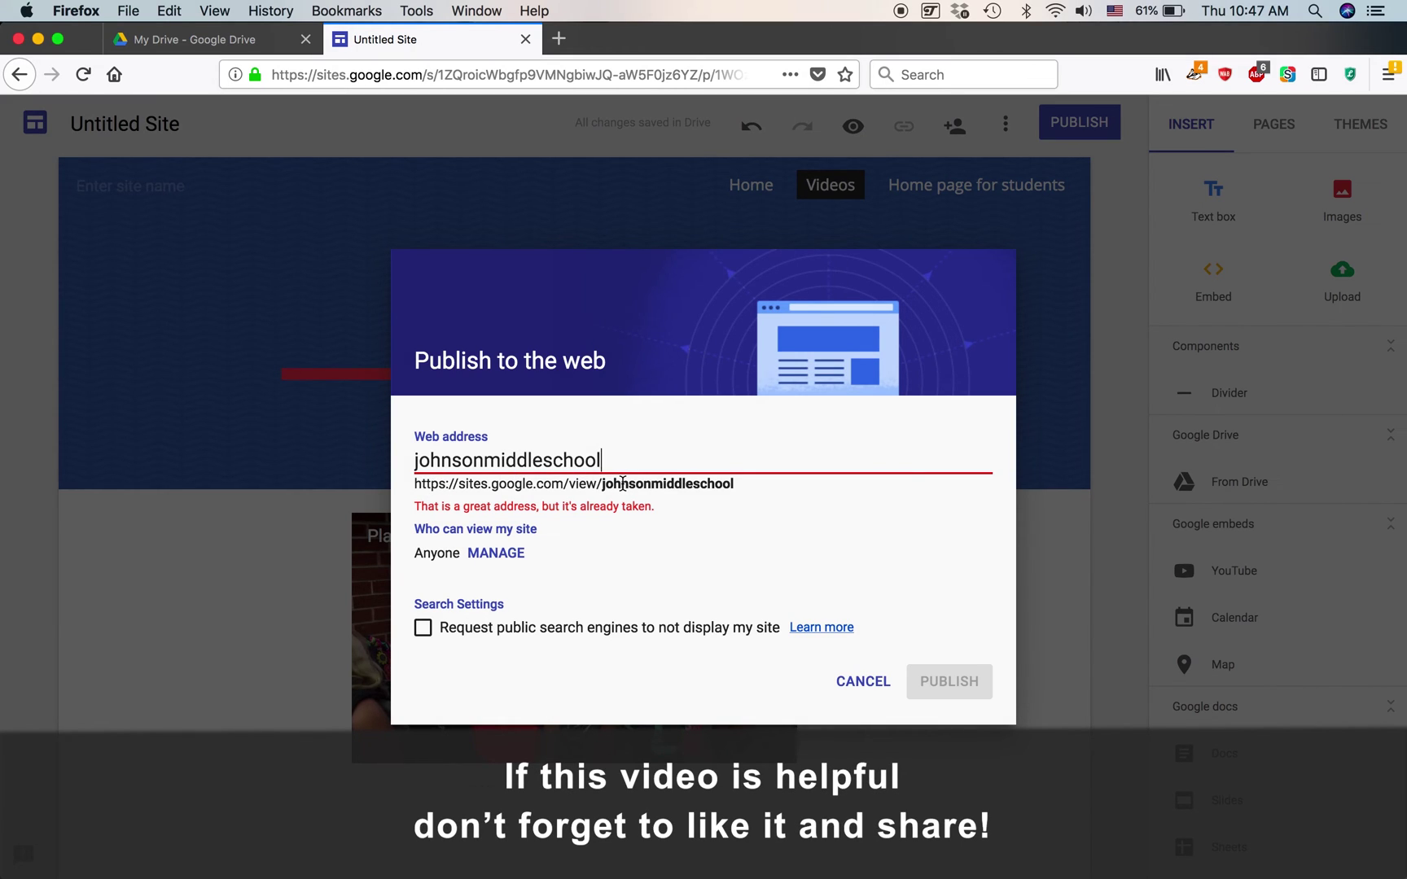
{"action": "type", "text": "maryville"}
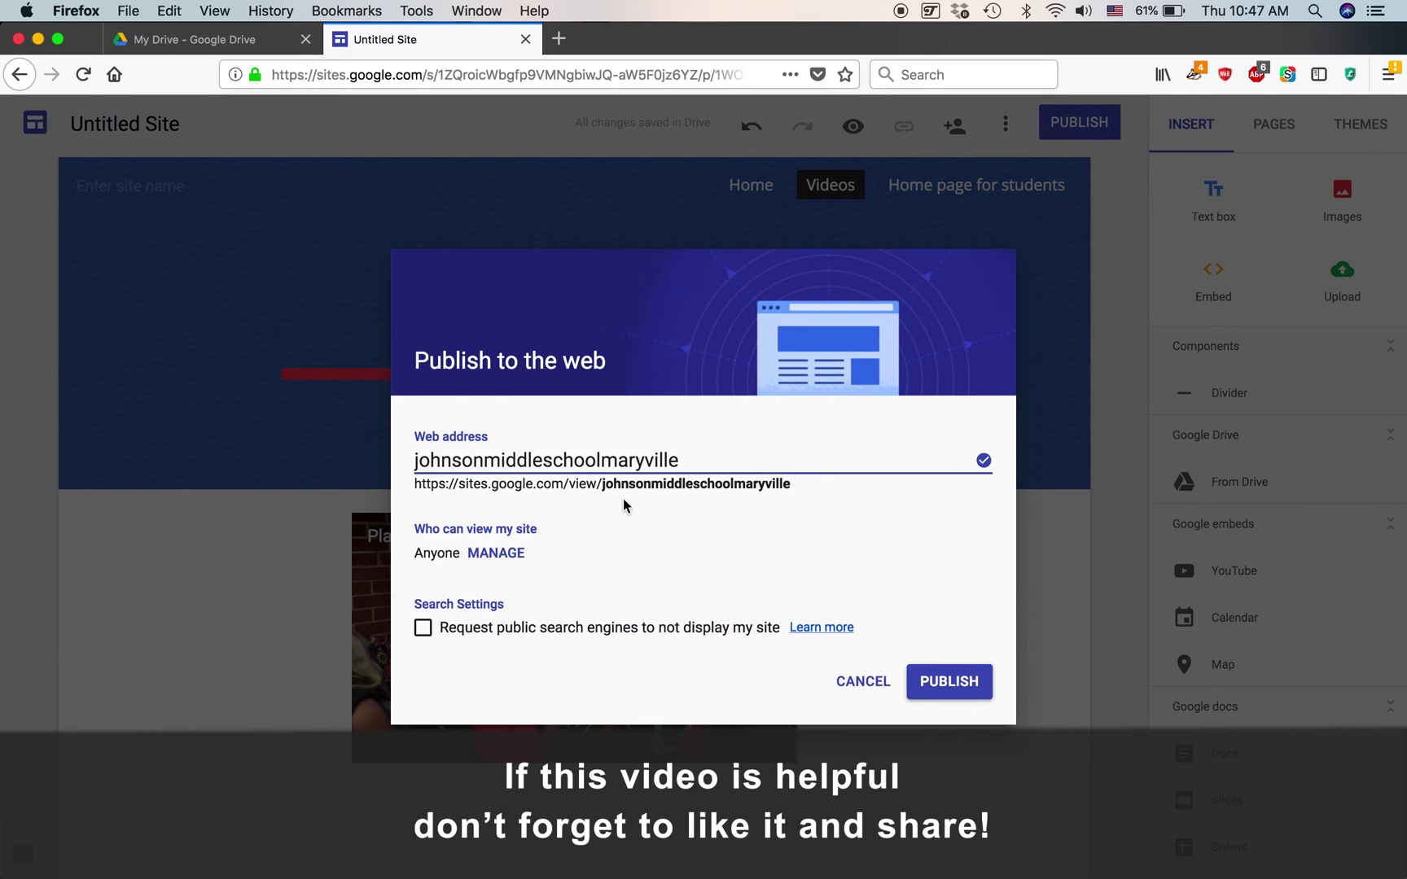
{"action": "left_click", "coordinate": [949, 684]}
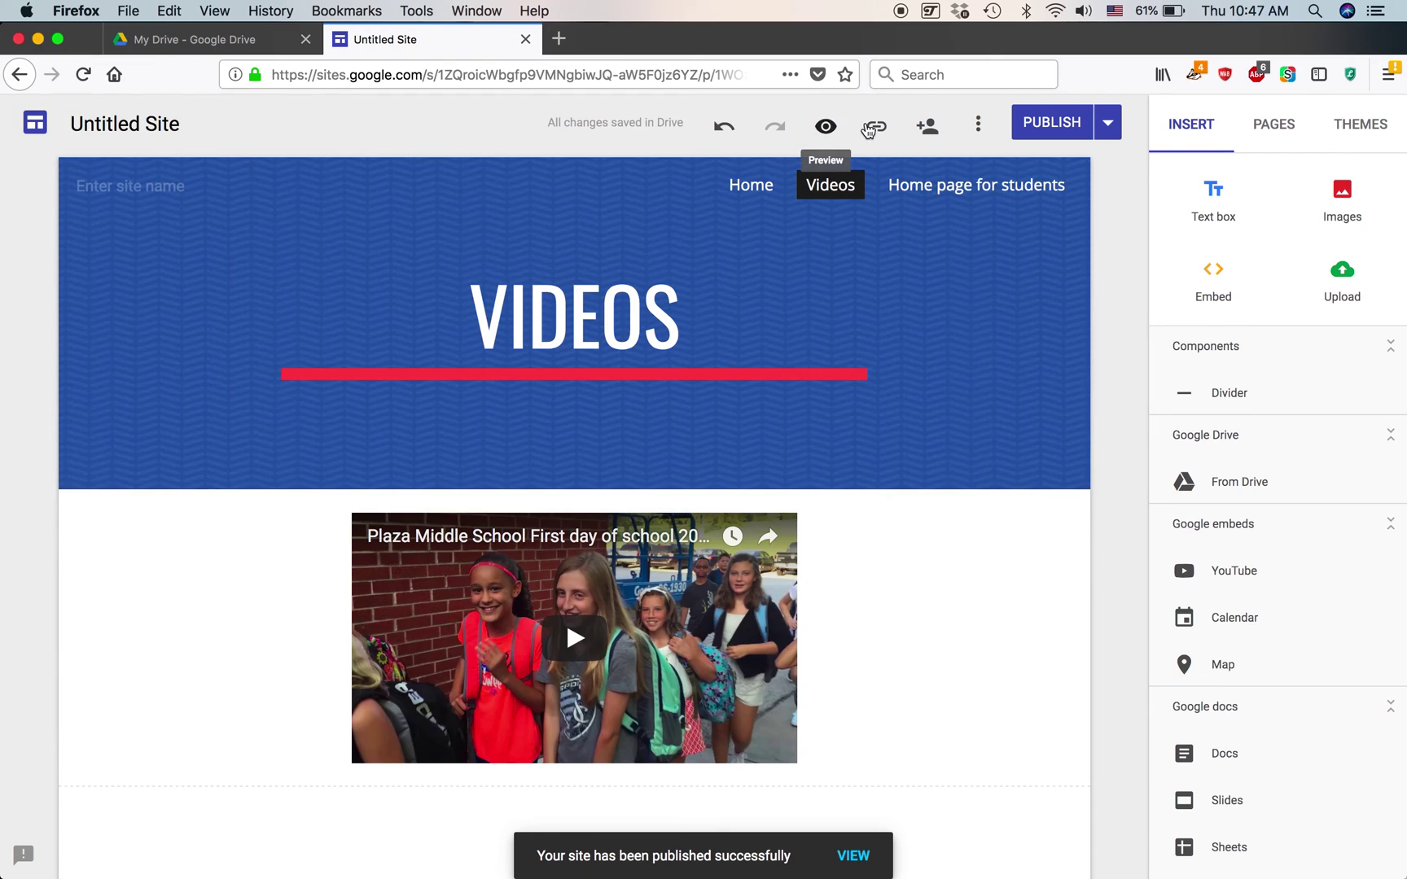
Preview the site and look over its Videos and Home pages.
{"action": "left_click", "coordinate": [824, 128]}
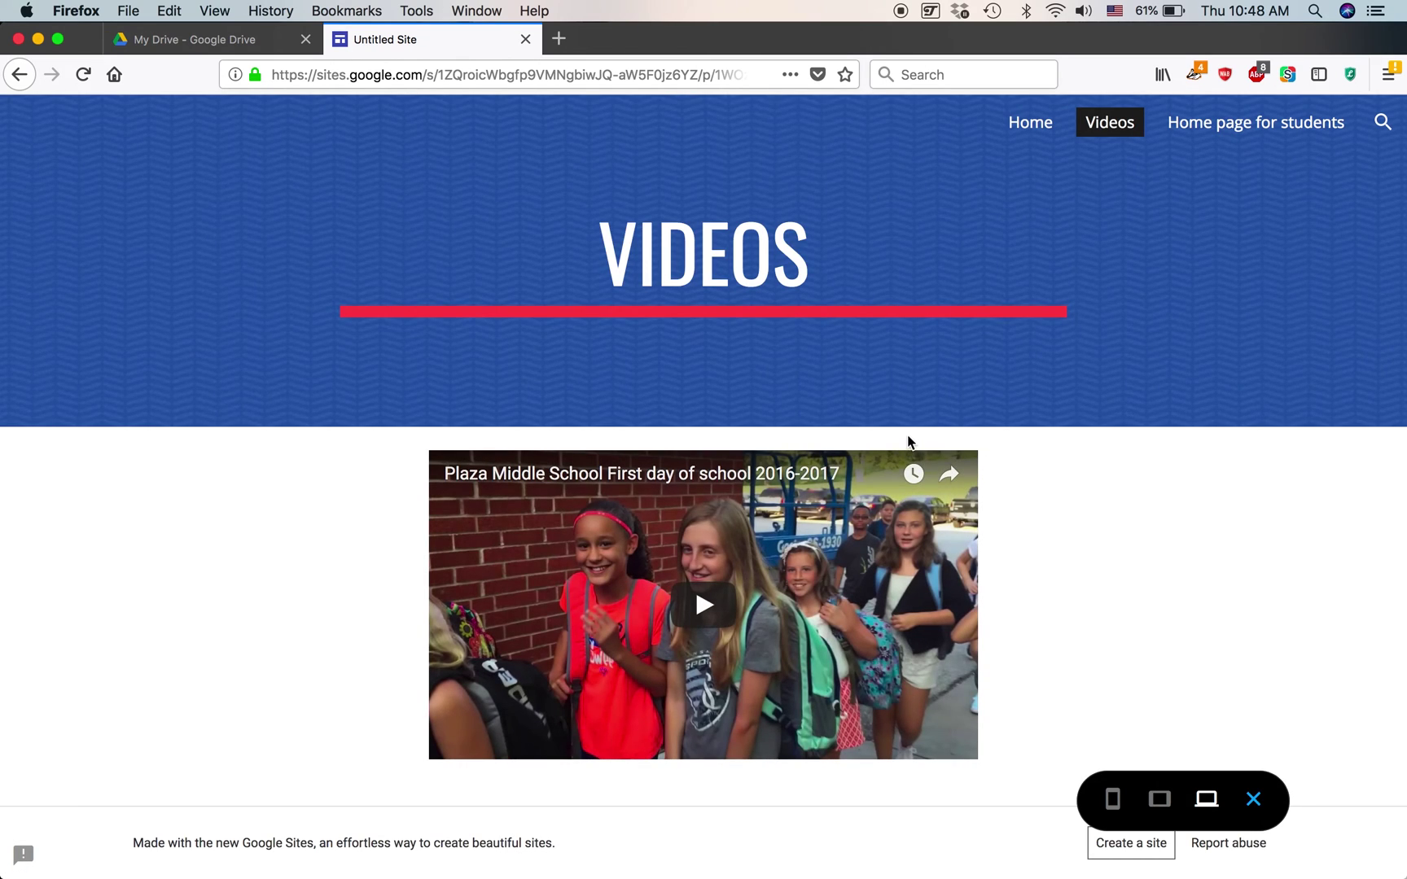
{"action": "left_click", "coordinate": [1030, 124]}
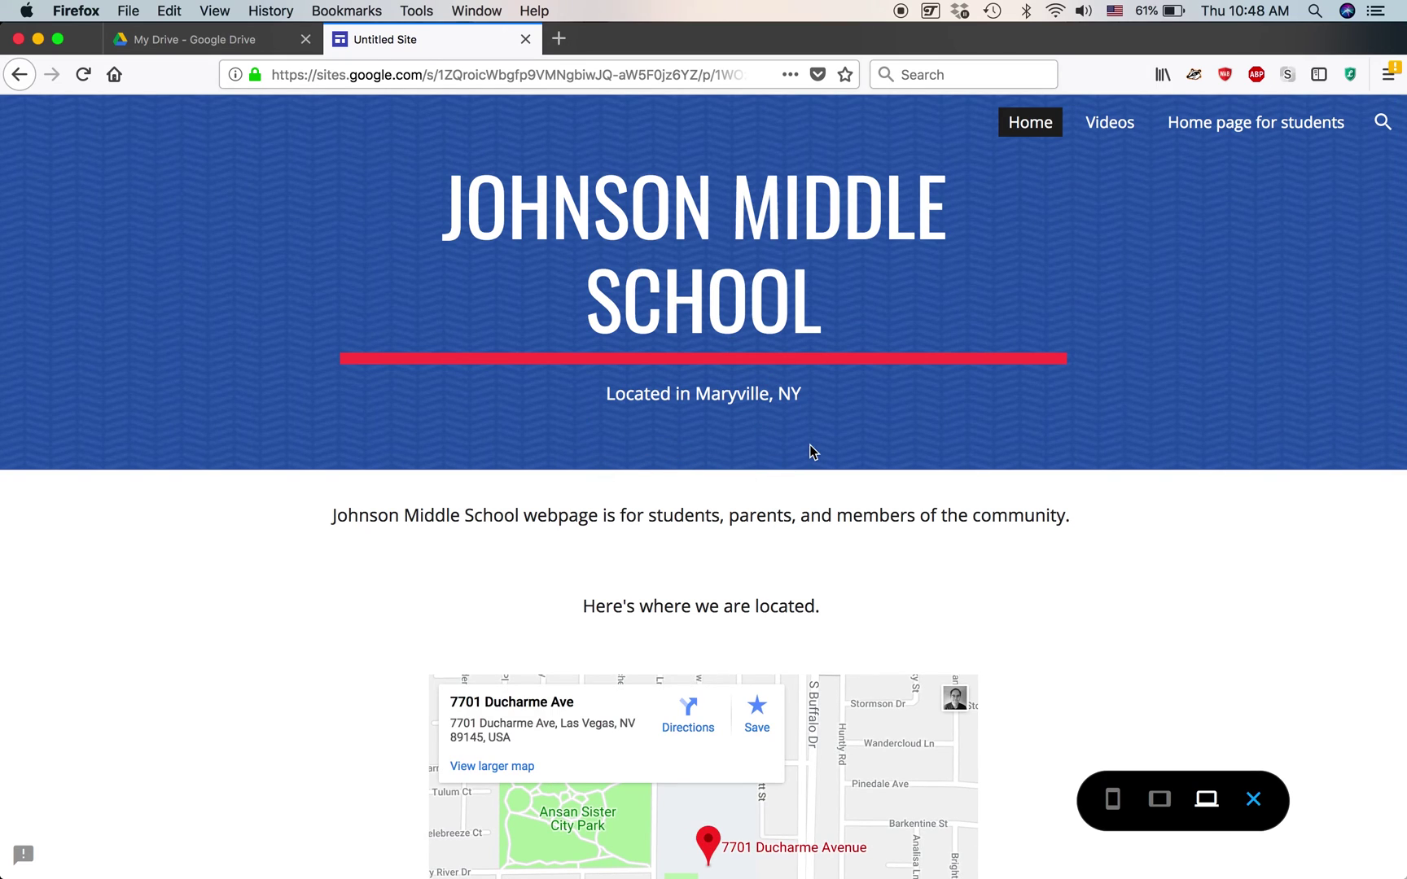
{"action": "scroll", "coordinate": [809, 444], "scroll_direction": "down", "scroll_amount": 3}
{"action": "scroll", "coordinate": [810, 444], "scroll_direction": "up", "scroll_amount": 3}
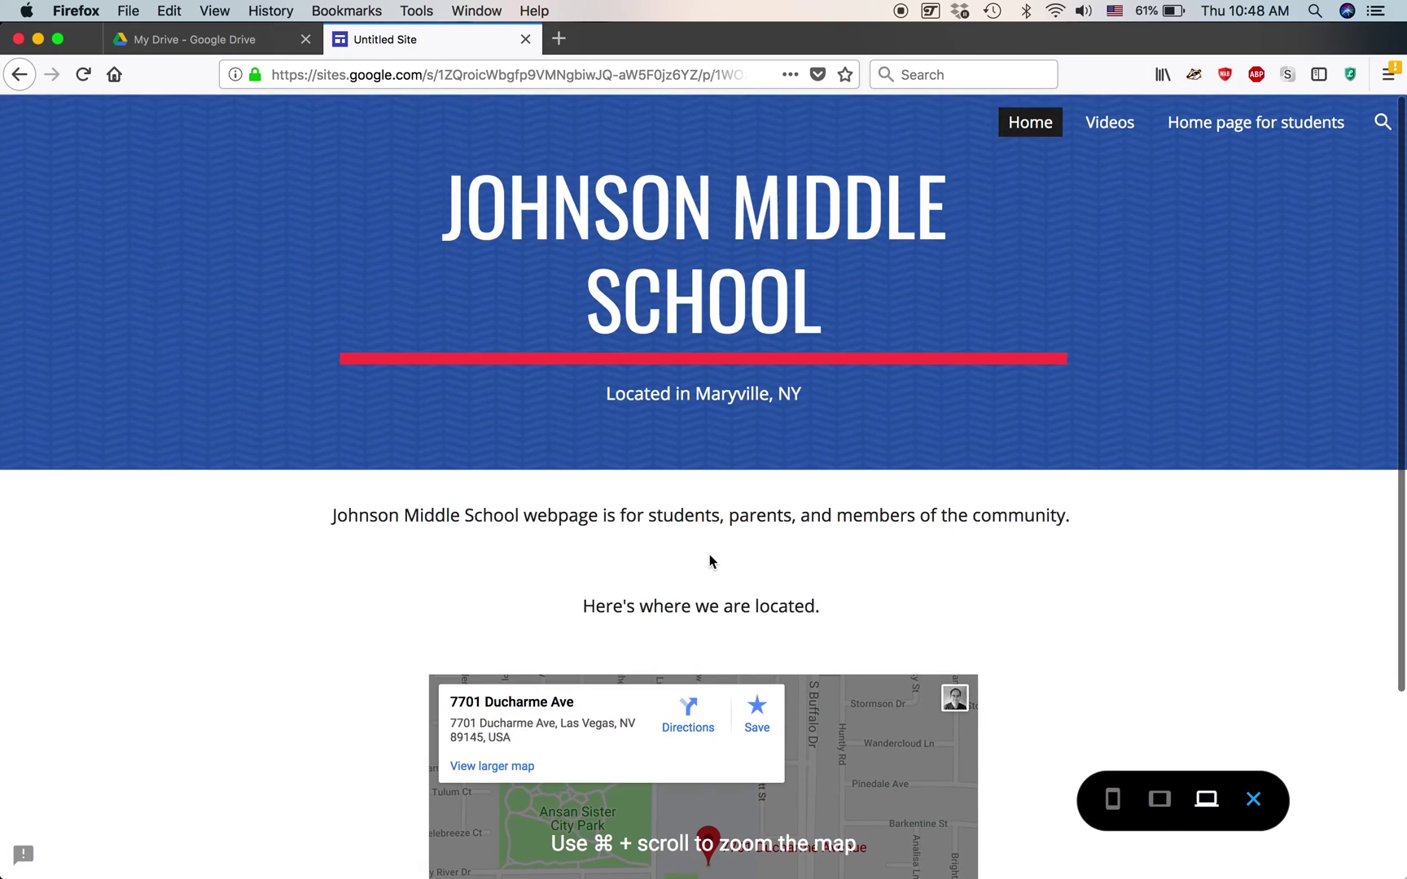
Look over the Videos page and the Home page for students in the preview, including the embedded computer science assignment document.
{"action": "left_click", "coordinate": [1115, 131]}
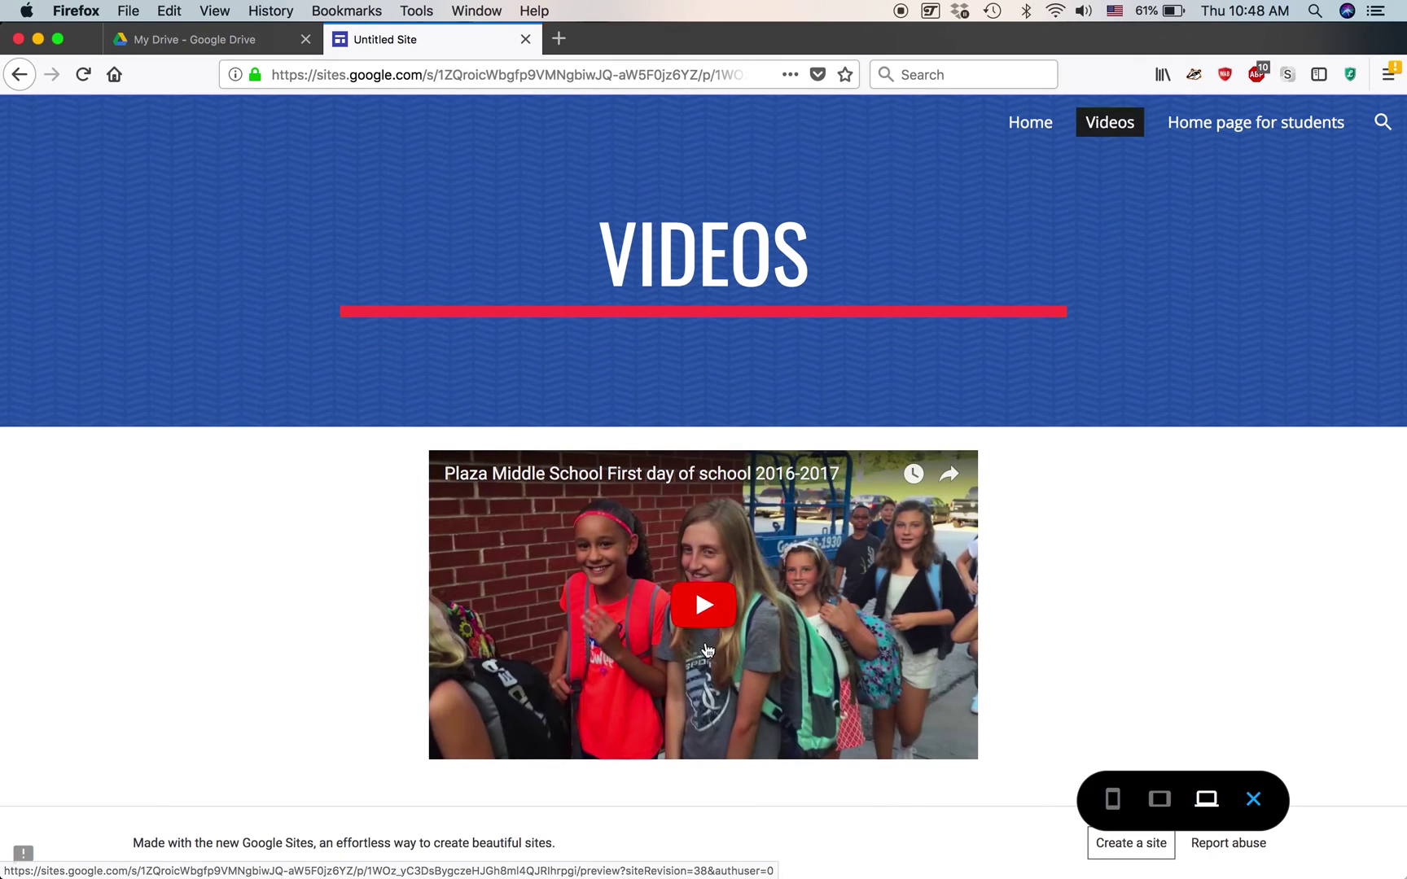
{"action": "left_click", "coordinate": [1239, 129]}
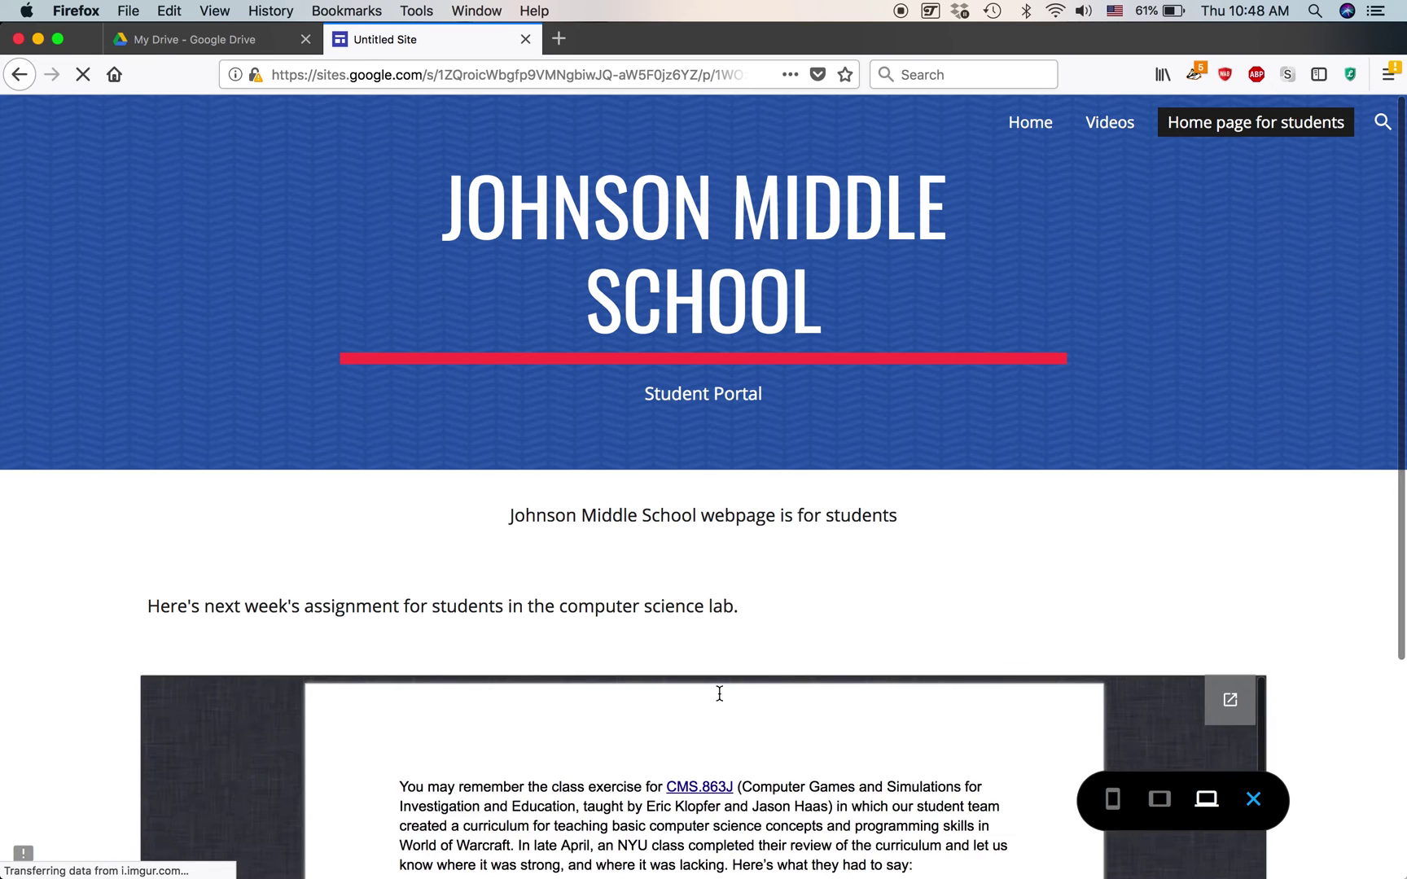
{"action": "scroll", "coordinate": [719, 693], "scroll_direction": "down", "scroll_amount": 5}
{"action": "scroll", "coordinate": [719, 693], "scroll_direction": "down", "scroll_amount": 1}
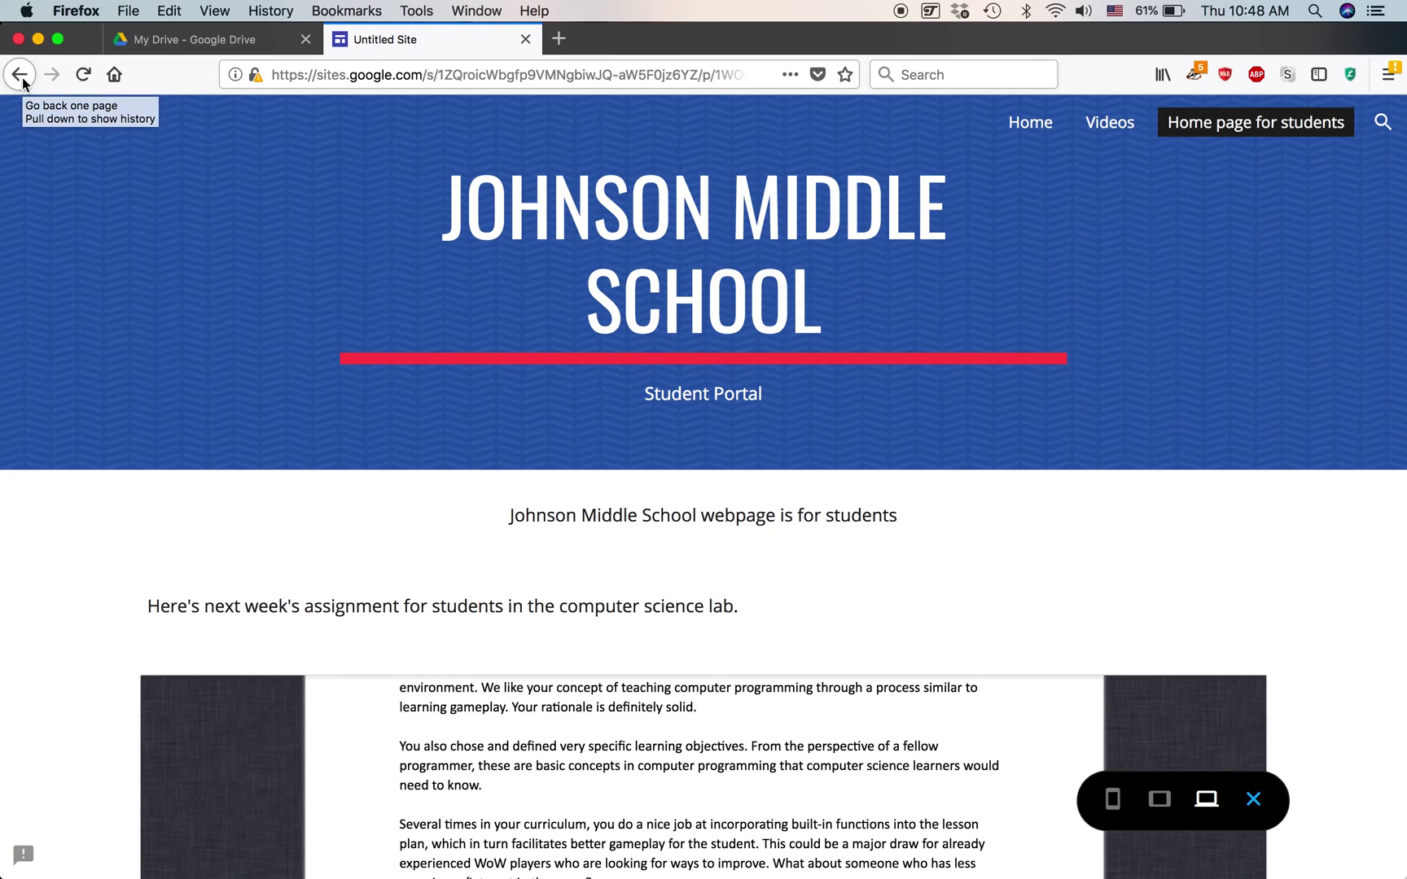
Close the site preview and reopen "Untitled Site" from the recent files in Google Drive.
{"action": "left_click", "coordinate": [525, 39]}
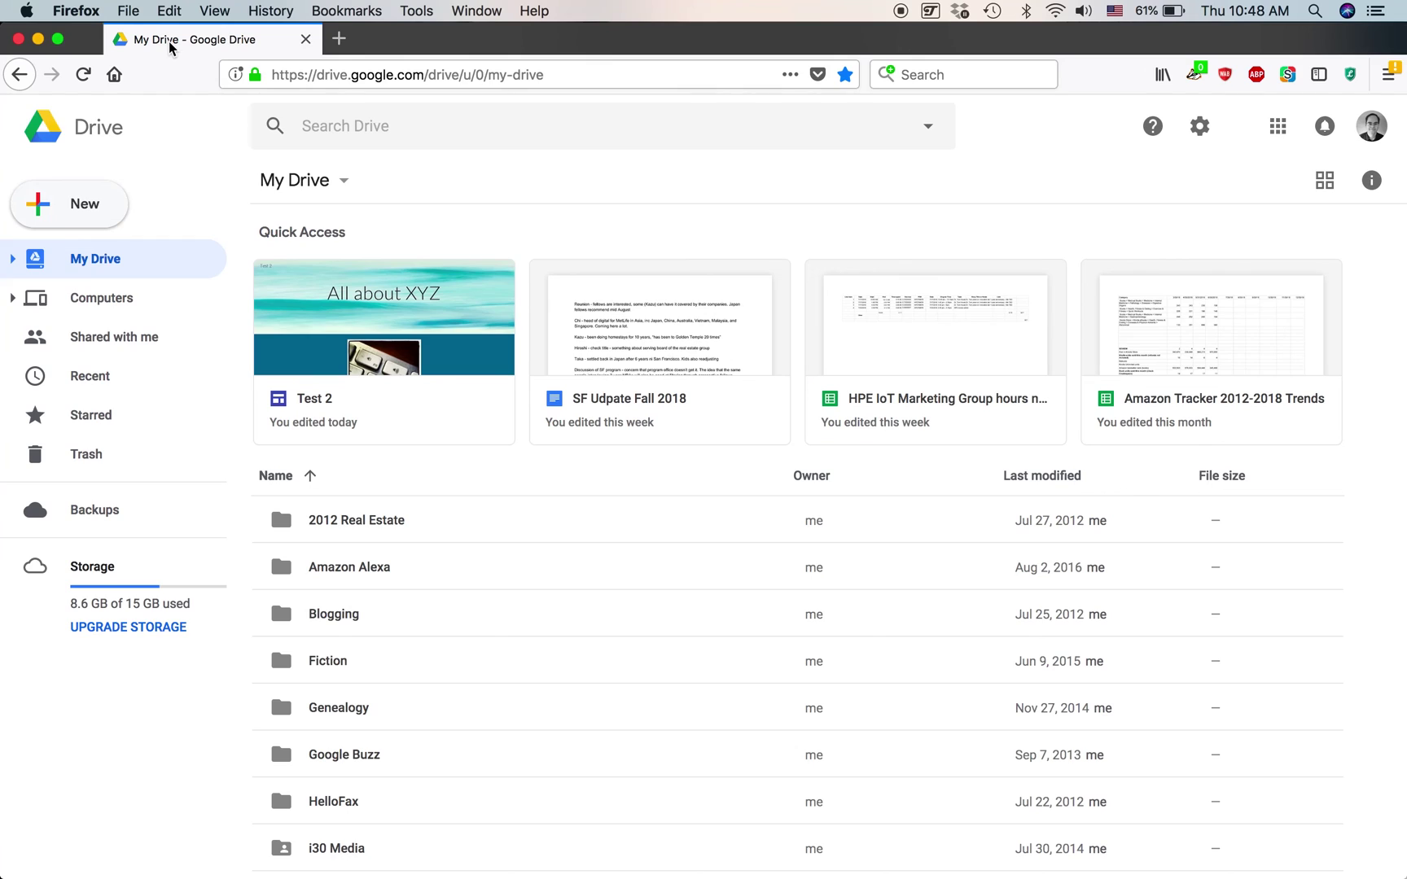
{"action": "left_click", "coordinate": [111, 381]}
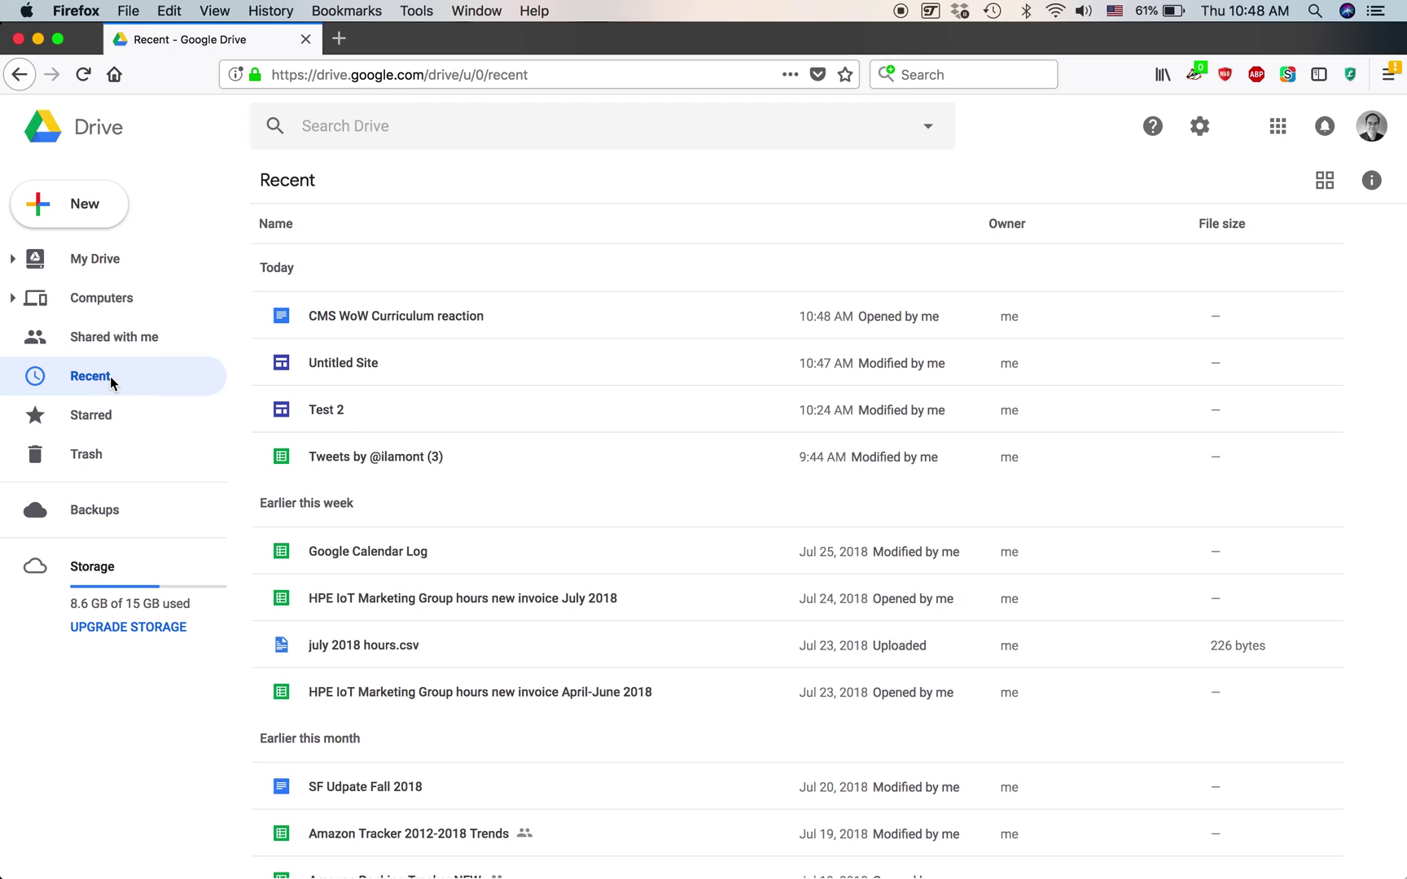
{"action": "double_click", "coordinate": [381, 366]}
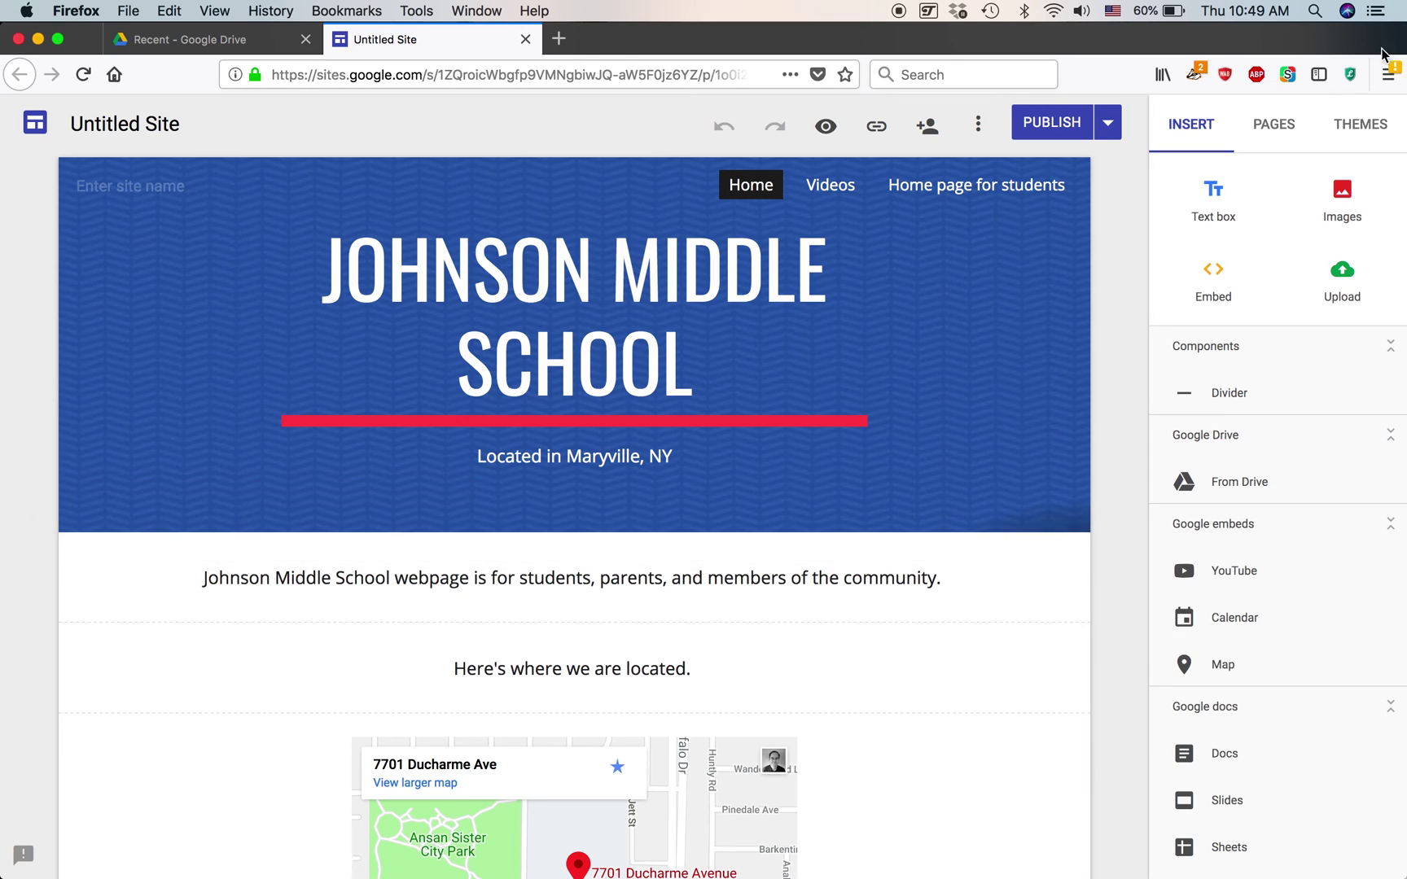
Apply the Aristotle theme to the site and copy the published site link.
{"action": "left_click", "coordinate": [1381, 134]}
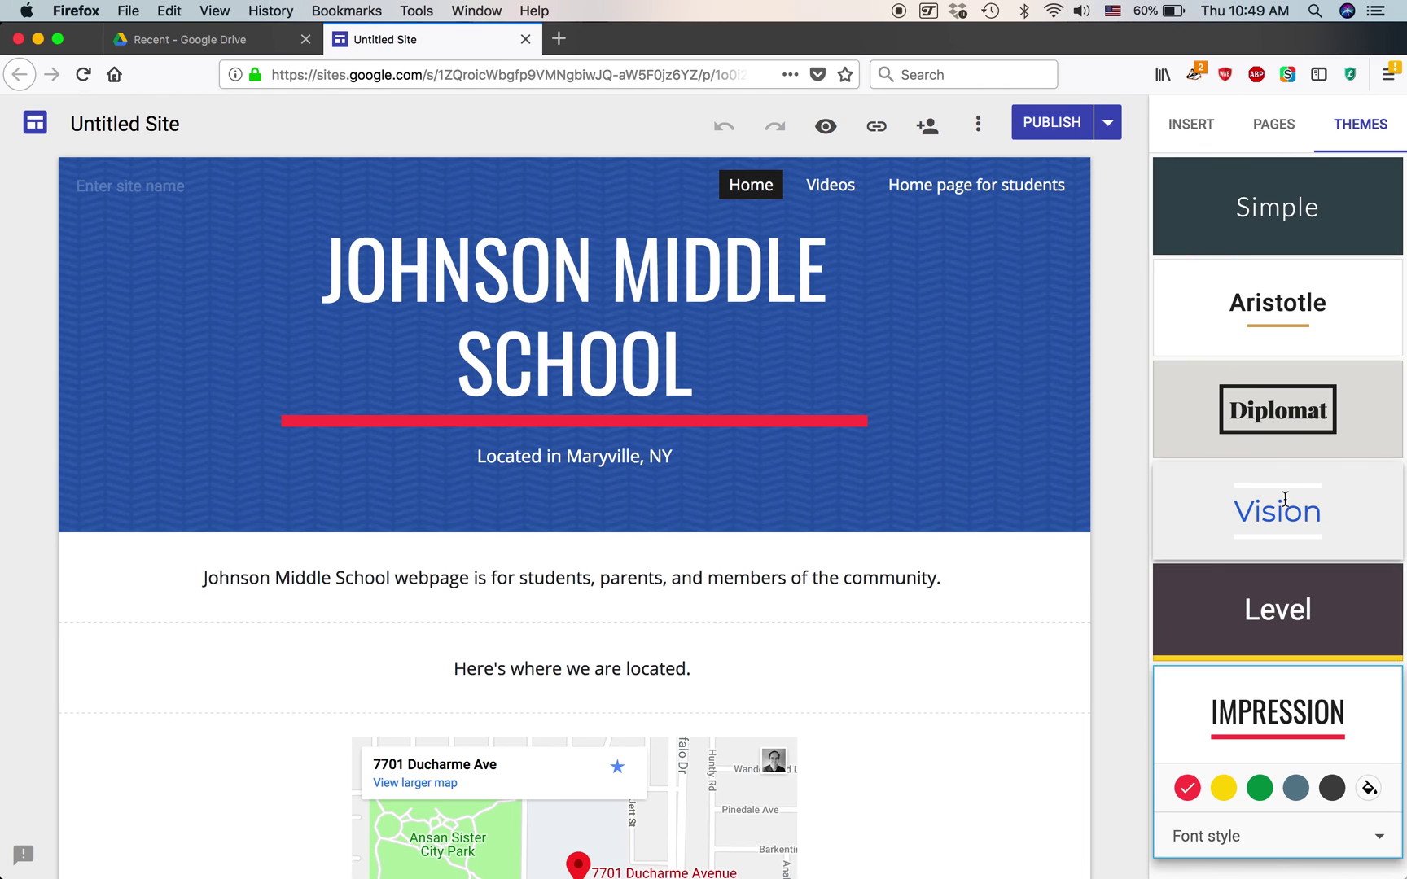
{"action": "left_click", "coordinate": [1281, 312]}
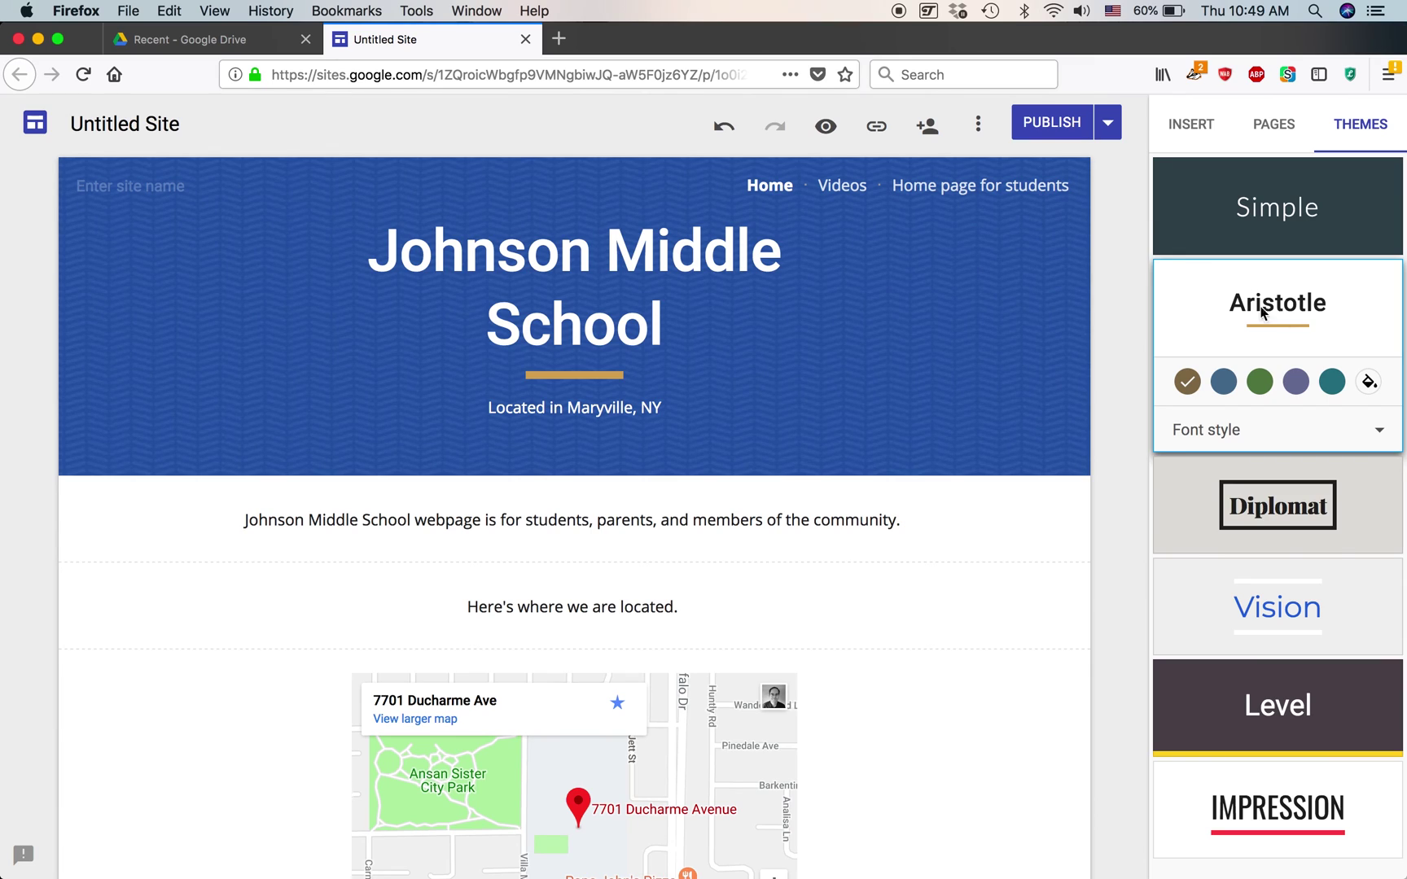
{"action": "left_click", "coordinate": [876, 132]}
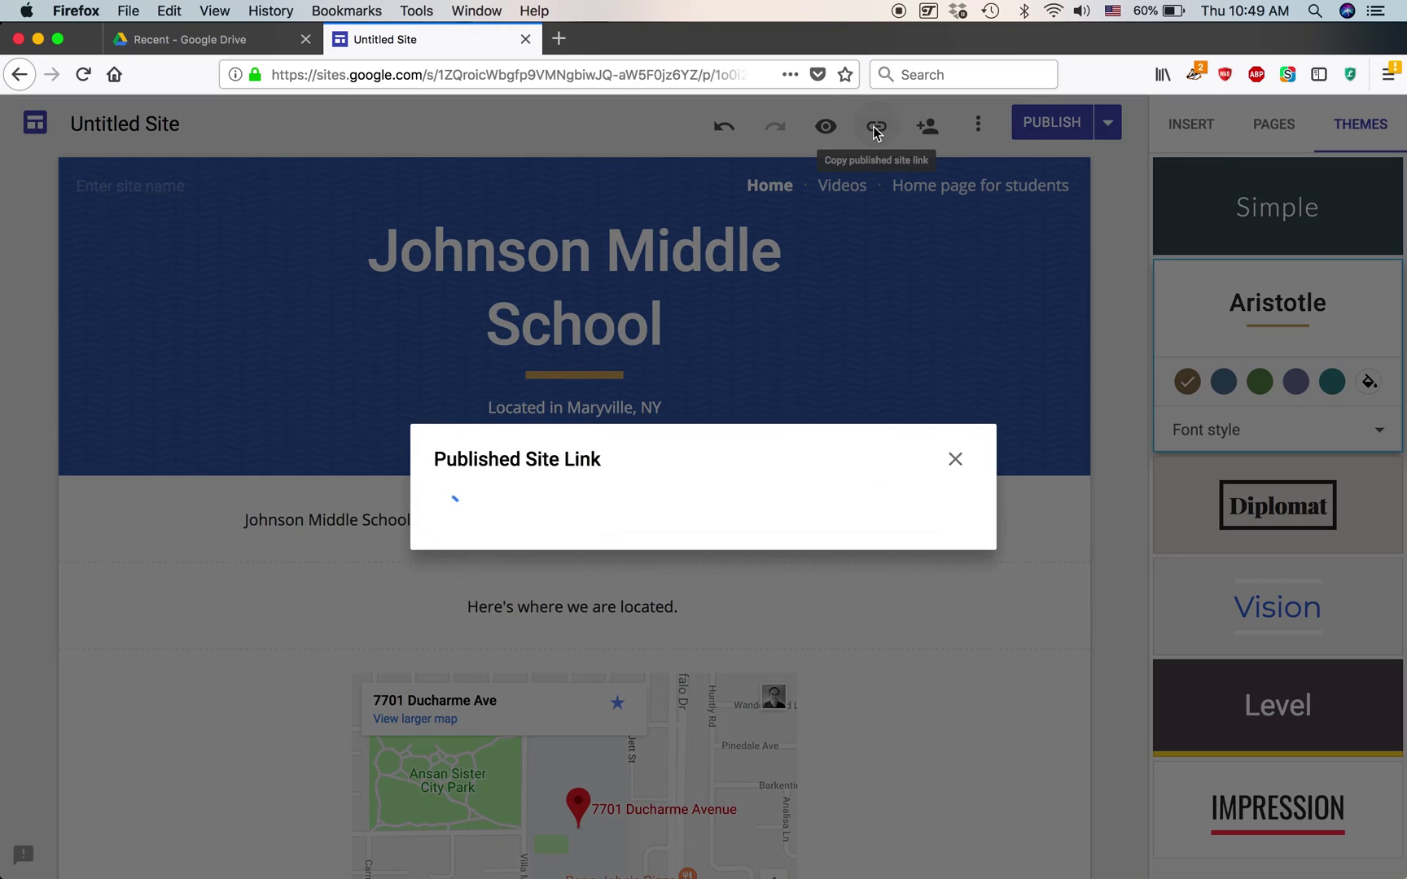
{"action": "left_click", "coordinate": [929, 498]}
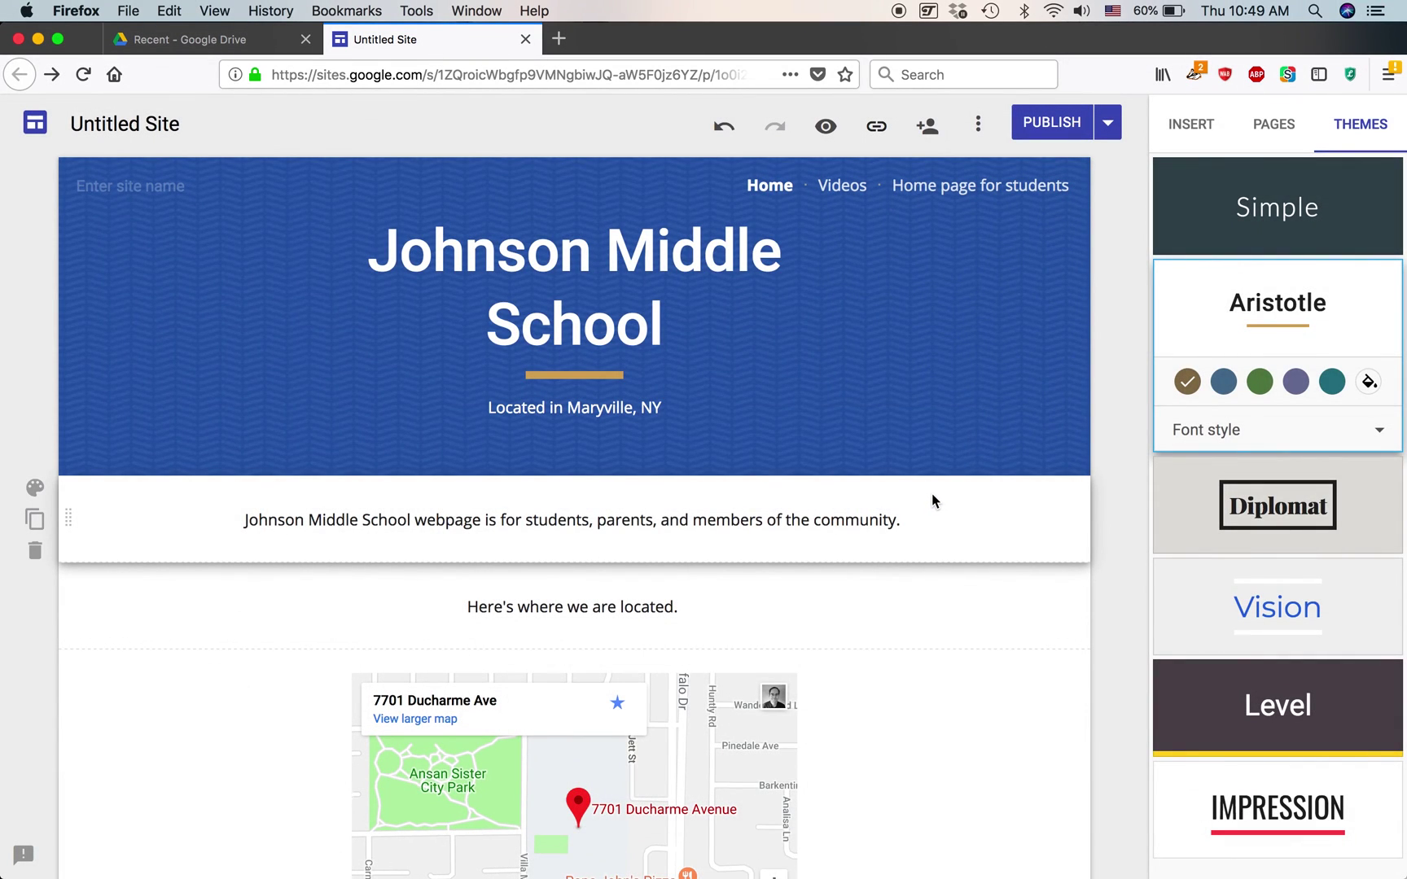
Switch to Chrome with the Google Drive & Docs In 30 Minutes website.
{"action": "key", "text": "super+Tab"}
{"action": "key", "text": "super+Tab"}
{"action": "key", "text": "super+Tab"}
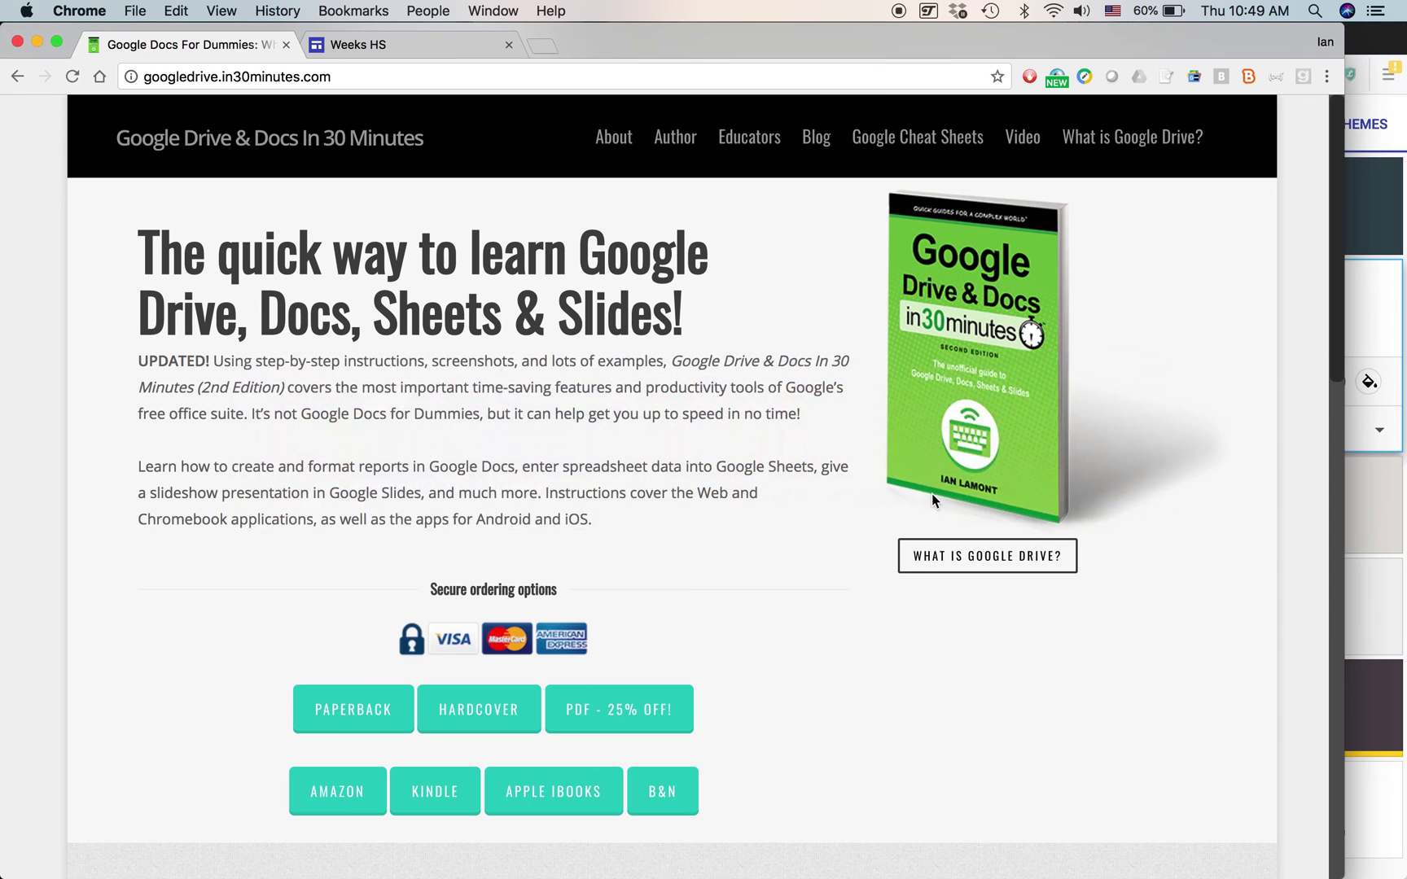